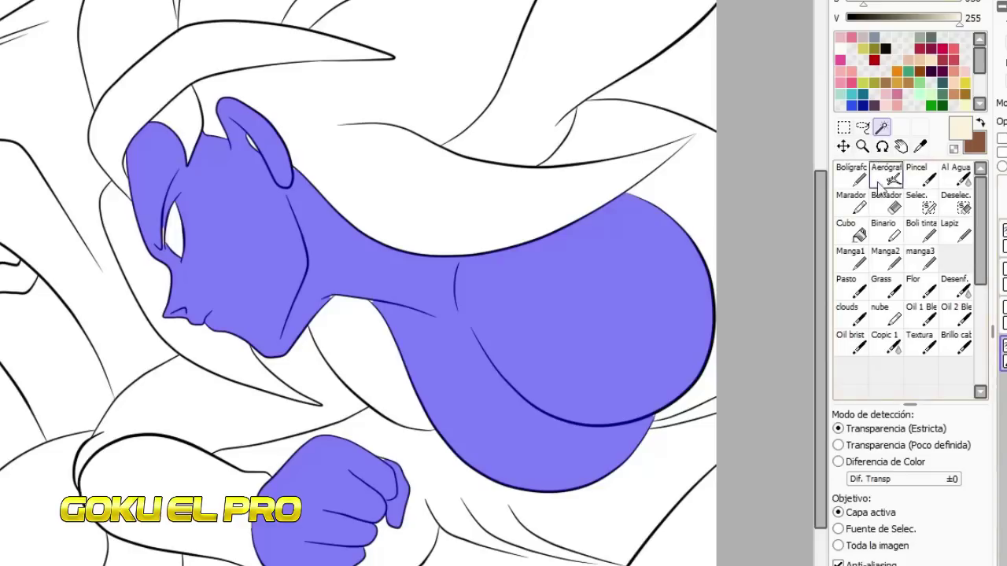
# Step: Fill the selected face, neck, torso and fist areas with the cream skin color using the bucket (Cubo)
pyautogui.click(846, 181)
pyautogui.click(849, 230)
pyautogui.click(550, 349)
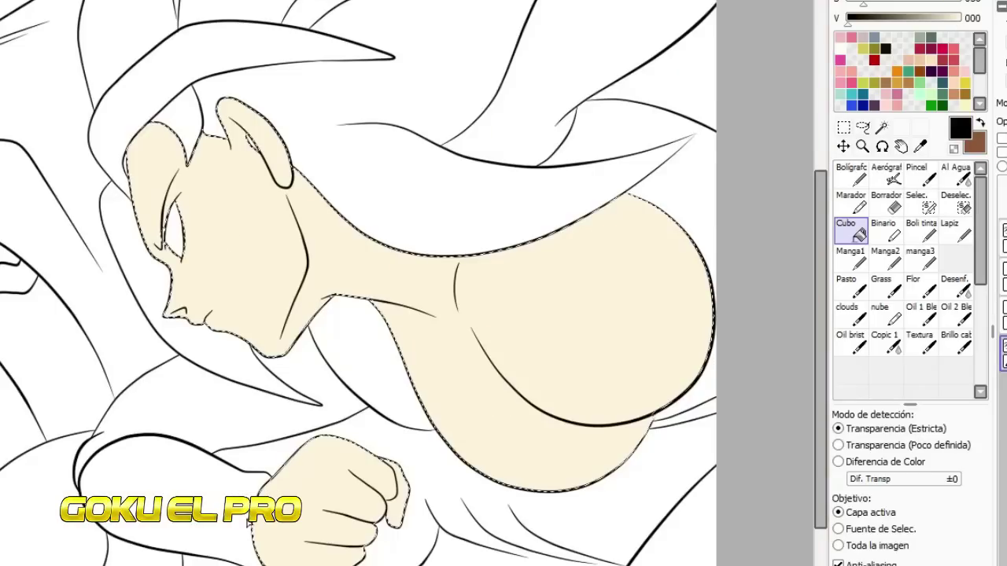
# Step: Shade the fist's lower edge and lowest finger crease in tan with the Bolígrafo pen at size 26.0
pyautogui.scroll(4, 415, 541)
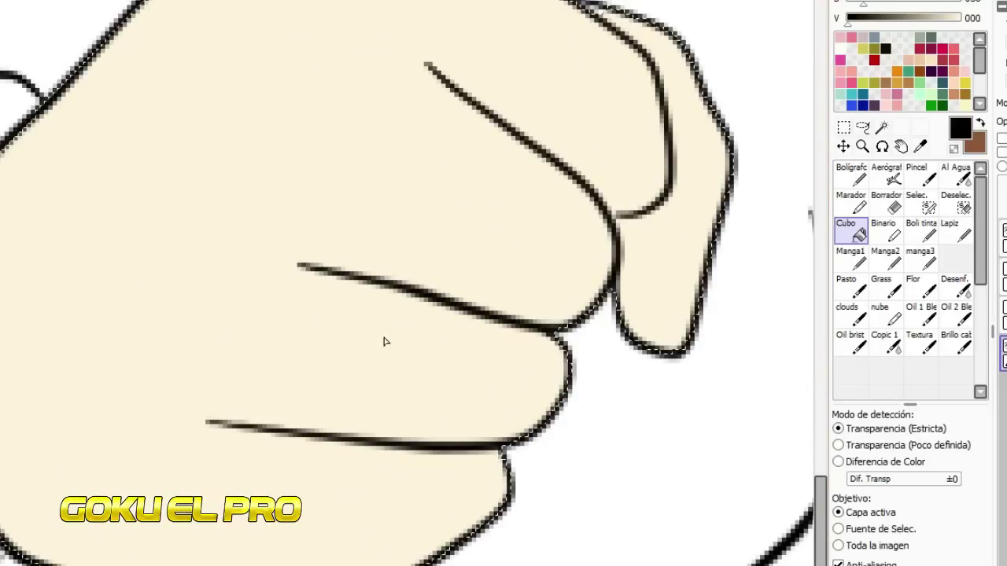
pyautogui.click(852, 179)
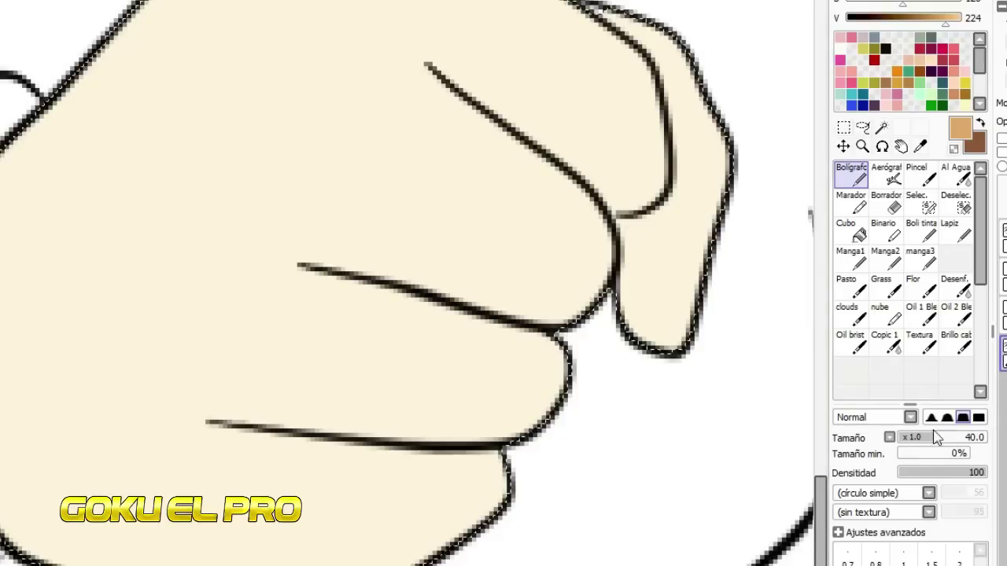
pyautogui.moveTo(933, 433); pyautogui.dragTo(922, 438)
pyautogui.moveTo(4, 550); pyautogui.dragTo(330, 563)
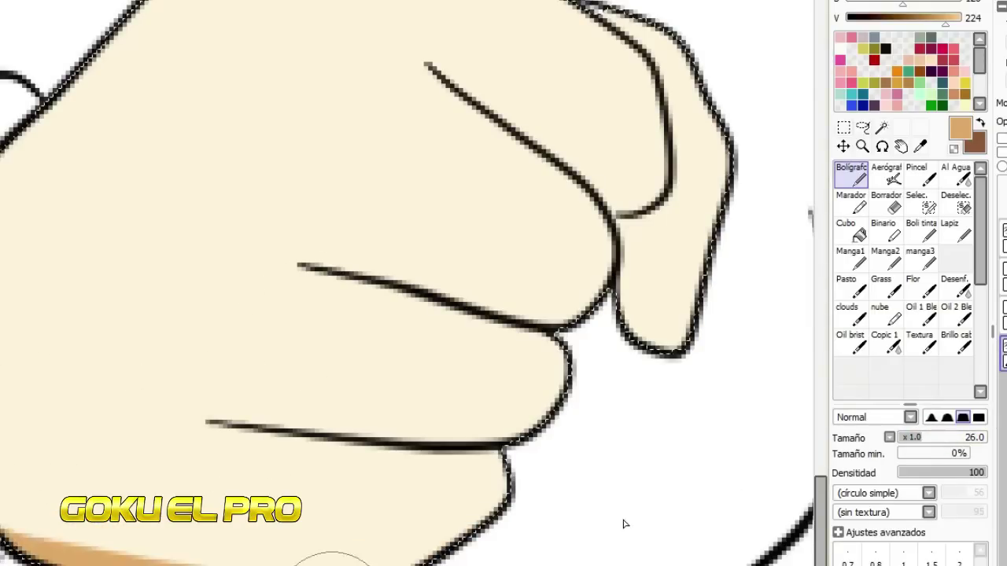
pyautogui.moveTo(236, 563); pyautogui.dragTo(551, 460)
pyautogui.moveTo(189, 425); pyautogui.dragTo(737, 428)
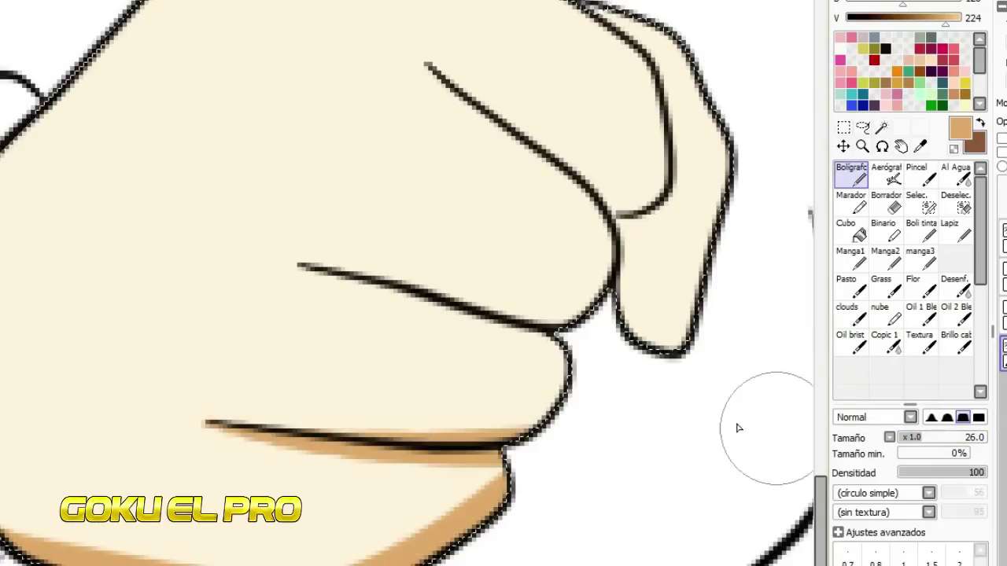
# Step: Paint tan shadows along the upper finger creases, on the thumb and at the ends of the curled fingers
pyautogui.moveTo(247, 260); pyautogui.dragTo(558, 334)
pyautogui.moveTo(448, 105)
pyautogui.mouseDown()
pyautogui.moveTo(406, 11)
pyautogui.moveTo(649, 319)
pyautogui.mouseUp()
pyautogui.moveTo(673, 178); pyautogui.dragTo(650, 169)
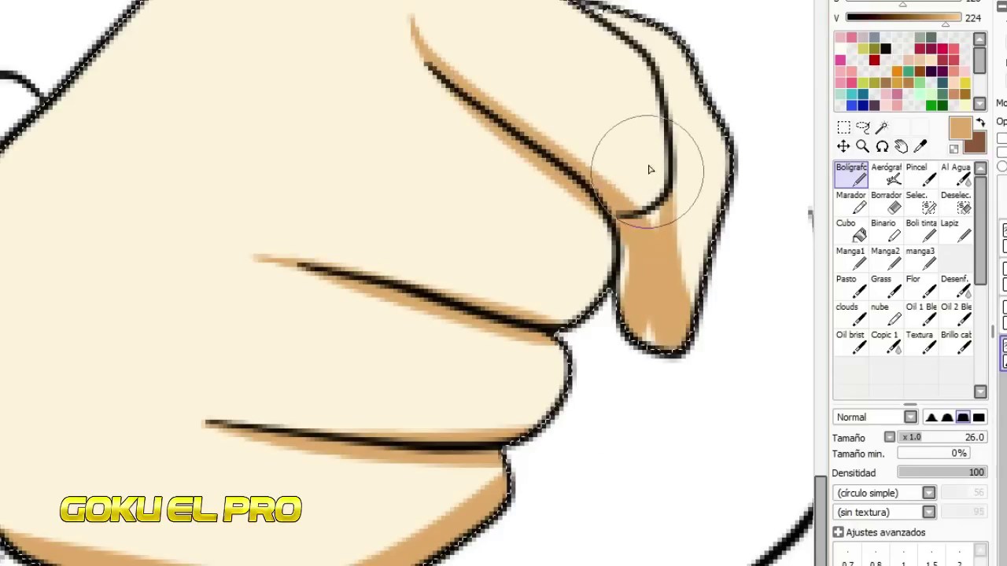
pyautogui.moveTo(667, 126); pyautogui.dragTo(589, 265)
pyautogui.moveTo(511, 329)
pyautogui.mouseDown()
pyautogui.moveTo(504, 433)
pyautogui.moveTo(478, 448)
pyautogui.mouseUp()
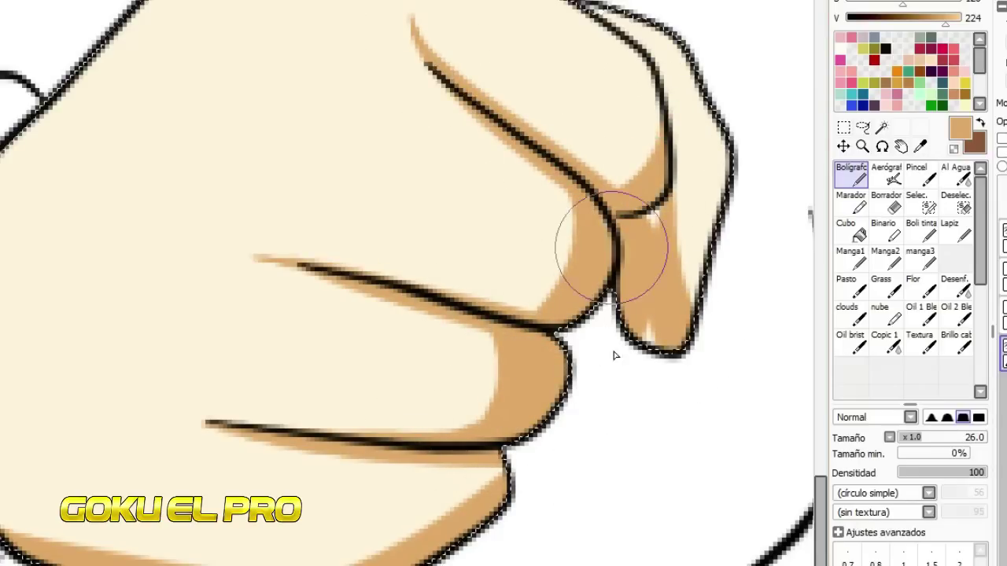
# Step: Trim the thumb's shadow with the sampled cream skin color and shade the end of the lowest finger in tan
pyautogui.rightClick(681, 189)
pyautogui.moveTo(683, 192); pyautogui.dragTo(711, 334)
pyautogui.rightClick(533, 386)
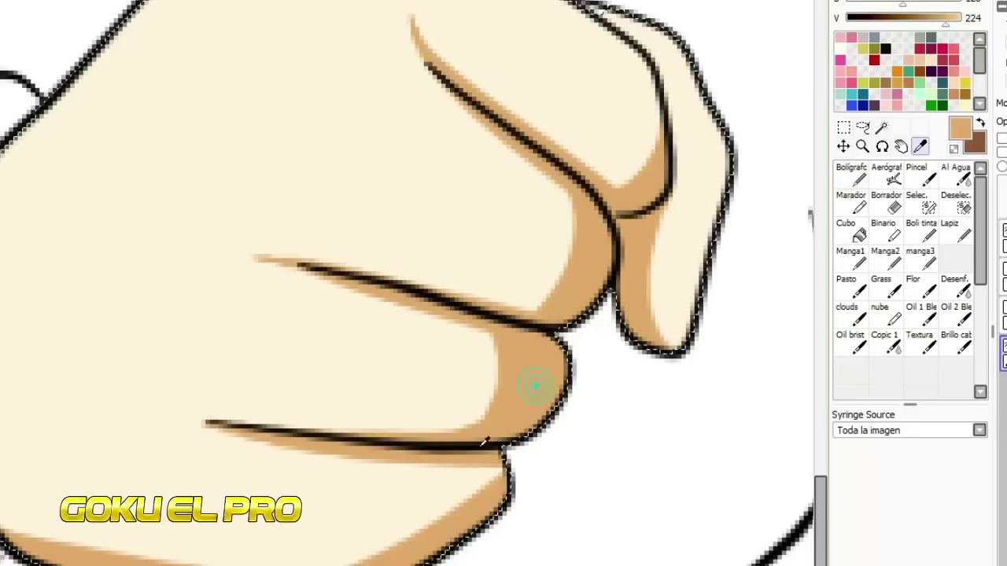
pyautogui.moveTo(417, 450); pyautogui.dragTo(429, 555)
# Step: Add three short tan knuckle marks across the back of the fist
pyautogui.moveTo(157, 452); pyautogui.dragTo(155, 489)
pyautogui.moveTo(185, 307); pyautogui.dragTo(182, 347)
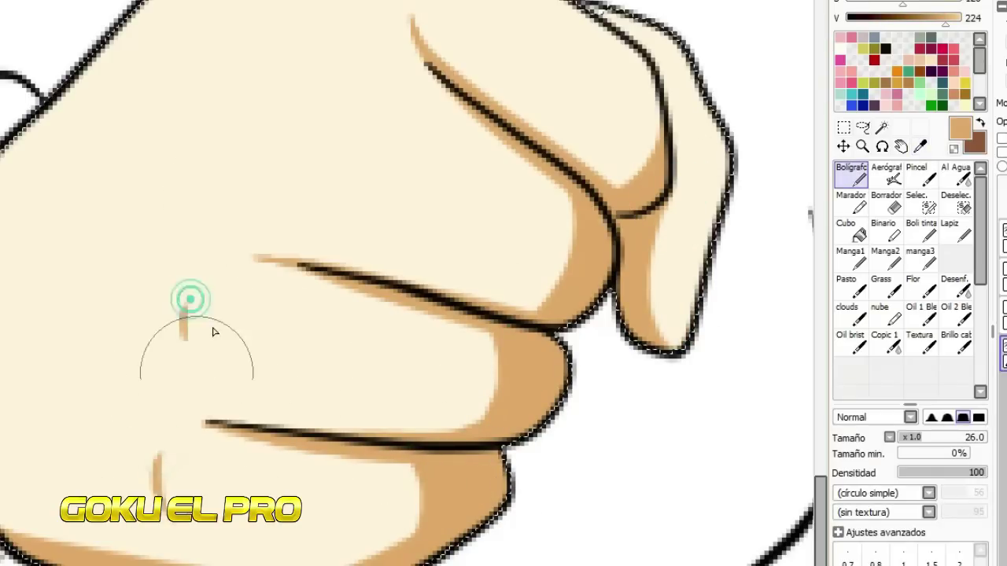
pyautogui.moveTo(230, 86); pyautogui.dragTo(226, 151)
# Step: Shade the area between brow and eye and the forehead edge below the hair in tan
pyautogui.scroll(-8, 50, 362)
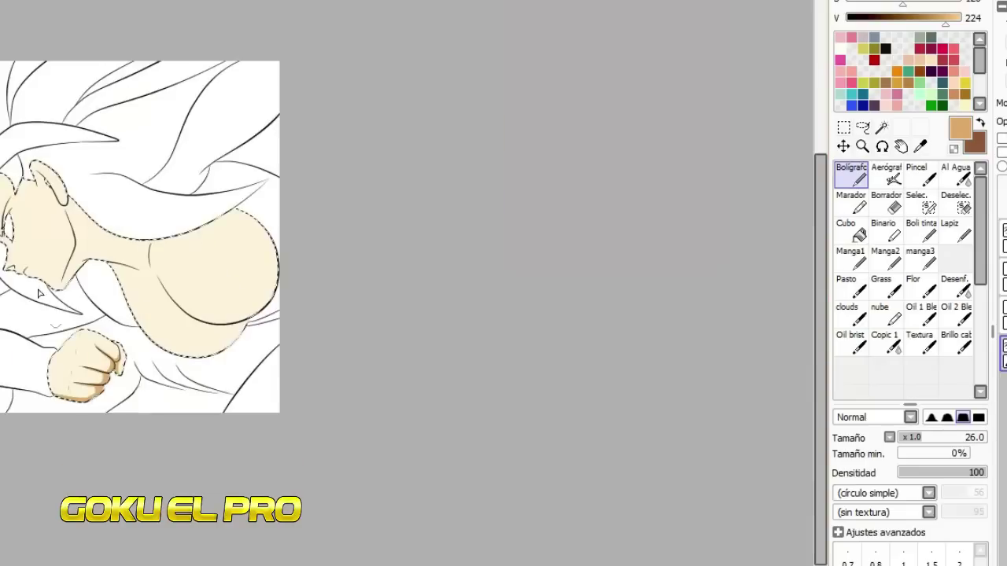
pyautogui.scroll(5, 39, 291)
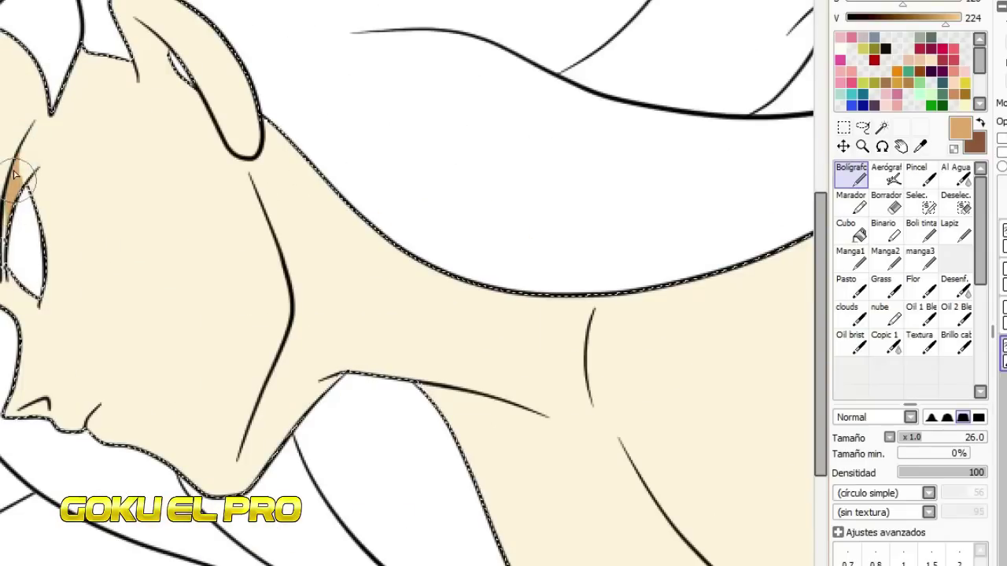
pyautogui.moveTo(24, 139); pyautogui.dragTo(18, 185)
pyautogui.keyDown('alt'); pyautogui.click(16, 141); pyautogui.keyUp('alt')
pyautogui.keyDown('alt'); pyautogui.click(20, 167); pyautogui.keyUp('alt')
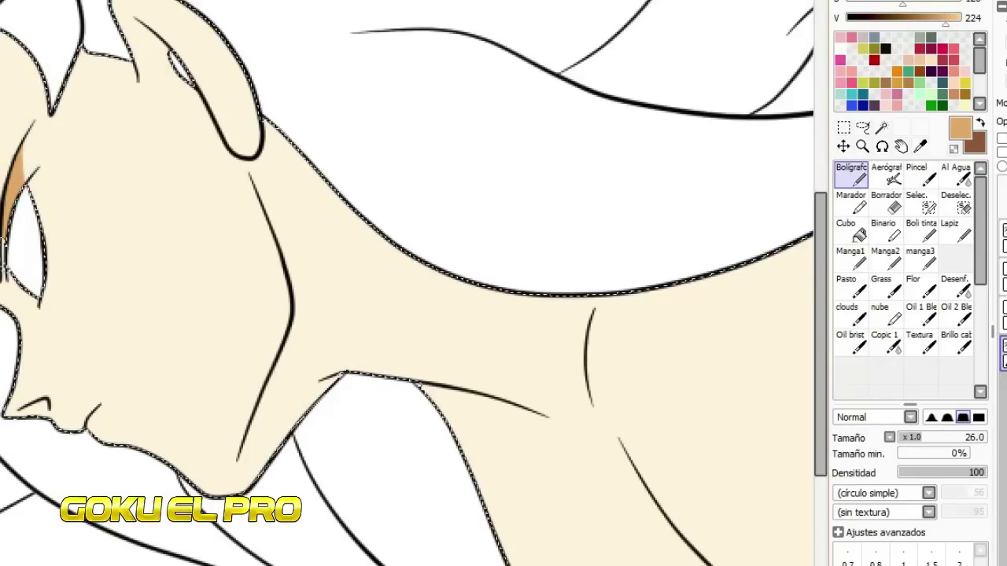
pyautogui.moveTo(50, 97); pyautogui.dragTo(3, 45)
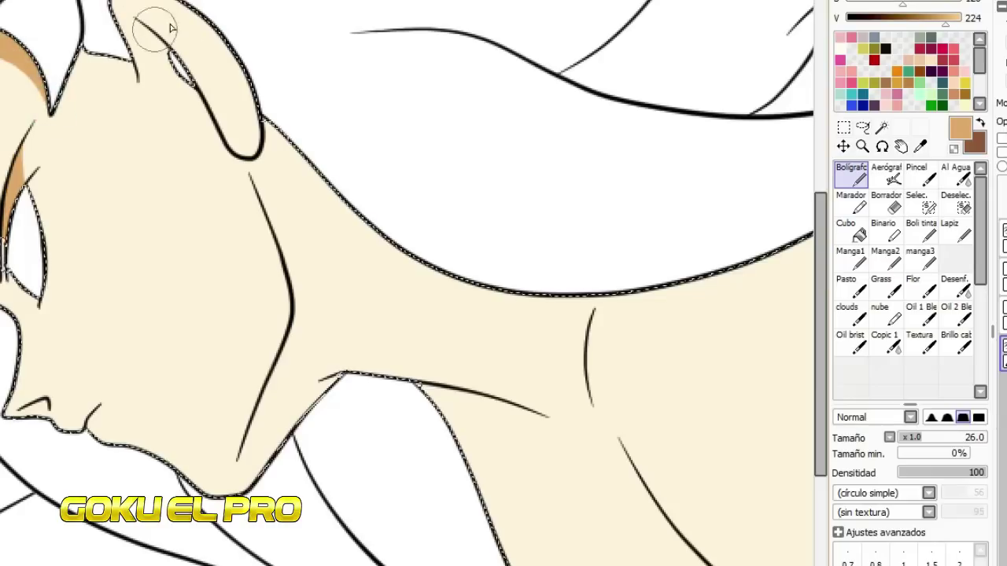
# Step: Paint tan shadows in and around the ear, at the nostril and below the lower lip
pyautogui.moveTo(140, 14); pyautogui.dragTo(203, 86)
pyautogui.hotkey('ctrl', 'z')
pyautogui.moveTo(130, 11)
pyautogui.mouseDown()
pyautogui.moveTo(248, 137)
pyautogui.moveTo(238, 12)
pyautogui.moveTo(155, 30)
pyautogui.moveTo(238, 126)
pyautogui.moveTo(198, 67)
pyautogui.moveTo(254, 91)
pyautogui.mouseUp()
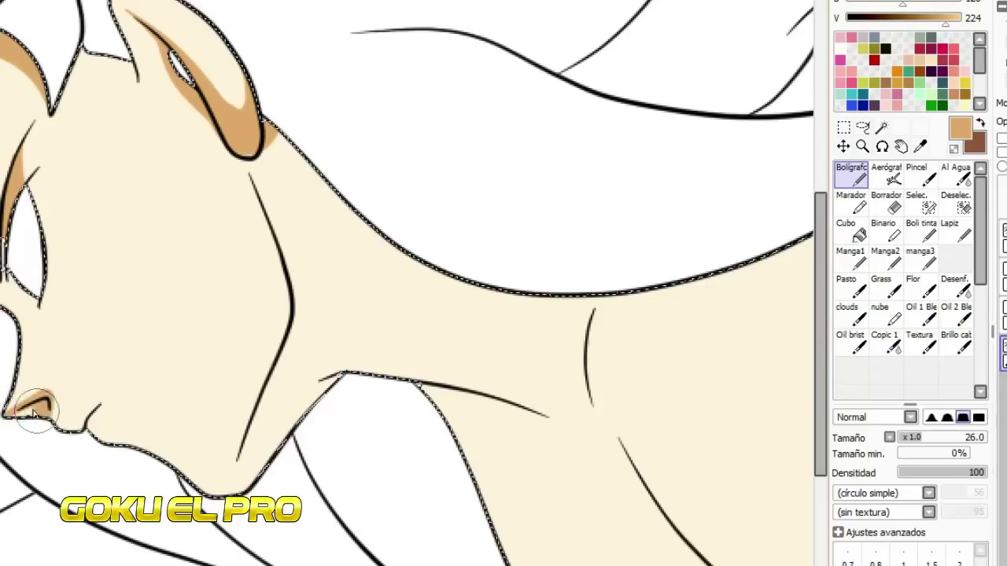
pyautogui.moveTo(134, 455); pyautogui.dragTo(151, 445)
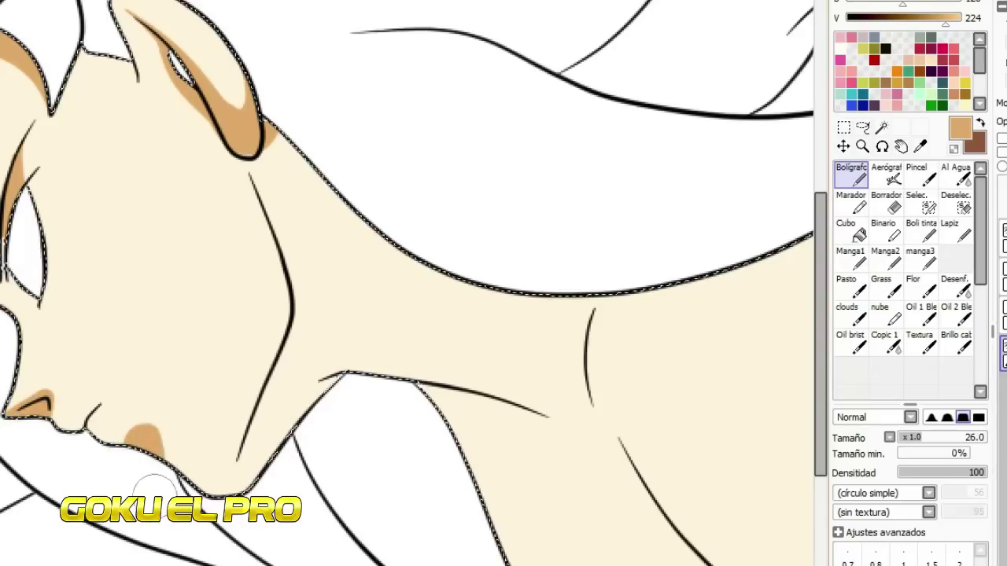
# Step: Shade the area beneath the jawline and the underside of the neck in tan
pyautogui.moveTo(291, 335); pyautogui.dragTo(262, 504)
pyautogui.moveTo(281, 564); pyautogui.dragTo(360, 564)
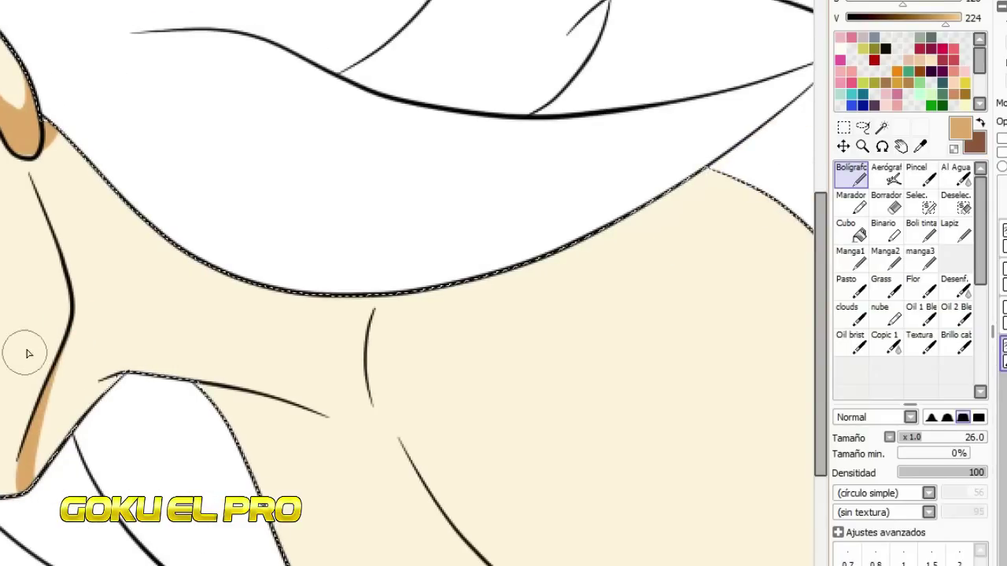
pyautogui.moveTo(68, 339); pyautogui.dragTo(40, 503)
pyautogui.moveTo(74, 317)
pyautogui.mouseDown()
pyautogui.moveTo(36, 529)
pyautogui.moveTo(45, 530)
pyautogui.mouseUp()
pyautogui.moveTo(77, 309); pyautogui.dragTo(228, 430)
pyautogui.moveTo(149, 386)
pyautogui.mouseDown()
pyautogui.moveTo(82, 360)
pyautogui.moveTo(77, 314)
pyautogui.moveTo(79, 365)
pyautogui.moveTo(64, 405)
pyautogui.mouseUp()
# Step: Outline the neck shadow in tan from behind the jaw to the collarbone and shade beside the short collarbone line
pyautogui.moveTo(67, 192)
pyautogui.mouseDown()
pyautogui.moveTo(25, 173)
pyautogui.moveTo(57, 232)
pyautogui.moveTo(14, 150)
pyautogui.mouseUp()
pyautogui.hotkey('ctrl', 'z')
pyautogui.hotkey('ctrl', 'z')
pyautogui.moveTo(65, 256)
pyautogui.mouseDown()
pyautogui.moveTo(16, 140)
pyautogui.moveTo(322, 342)
pyautogui.moveTo(362, 302)
pyautogui.mouseUp()
pyautogui.moveTo(383, 417); pyautogui.dragTo(384, 301)
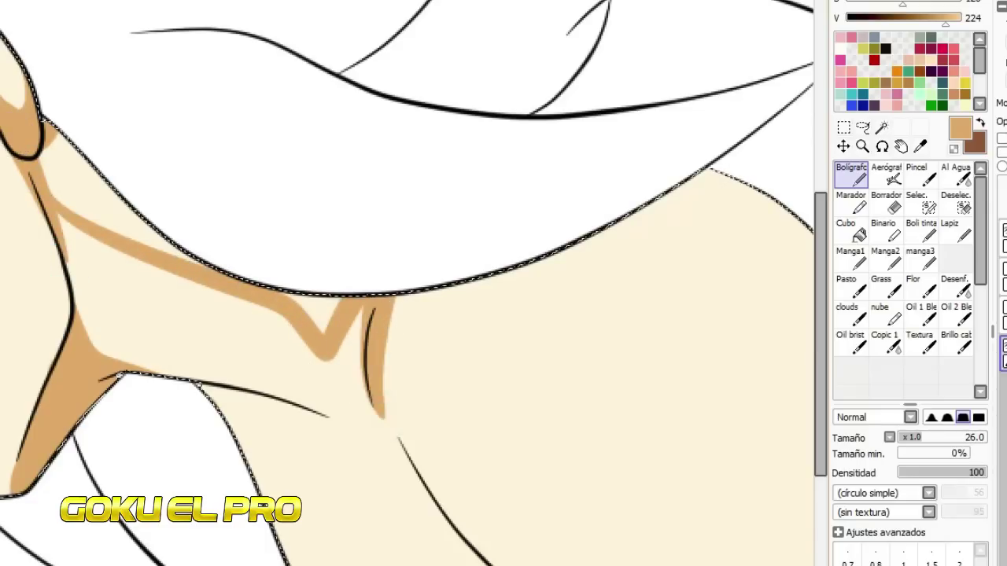
# Step: Draw a curved tan shadow boundary along the rounded torso's outer side and fill the area outside it with tan
pyautogui.moveTo(370, 565); pyautogui.dragTo(488, 565)
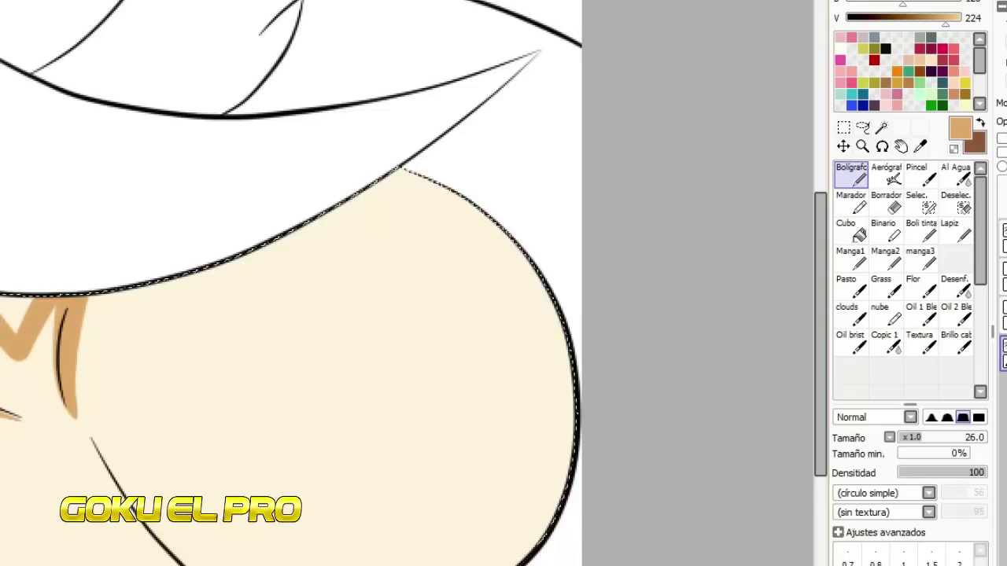
pyautogui.moveTo(346, 202); pyautogui.dragTo(513, 564)
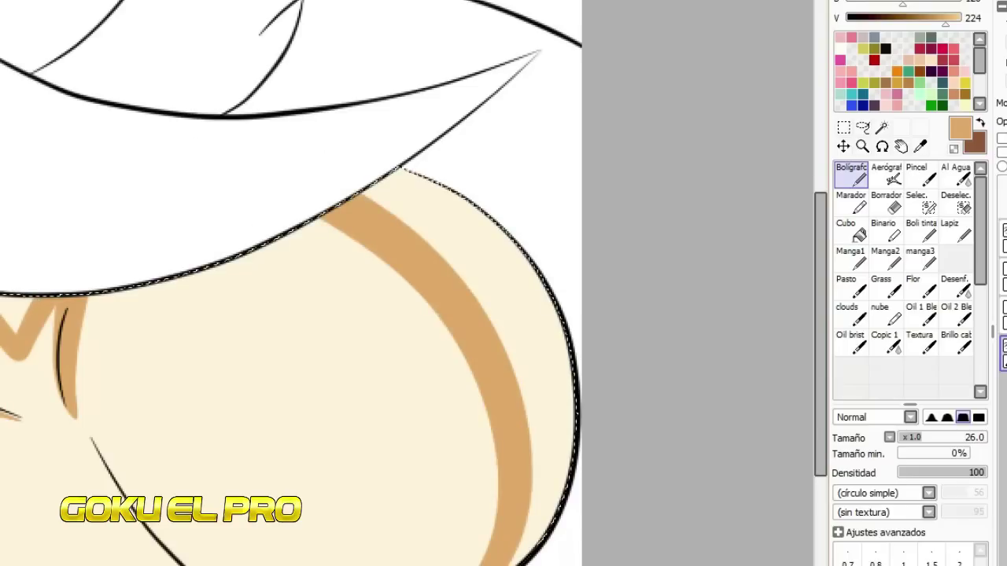
pyautogui.click(851, 231)
pyautogui.click(517, 310)
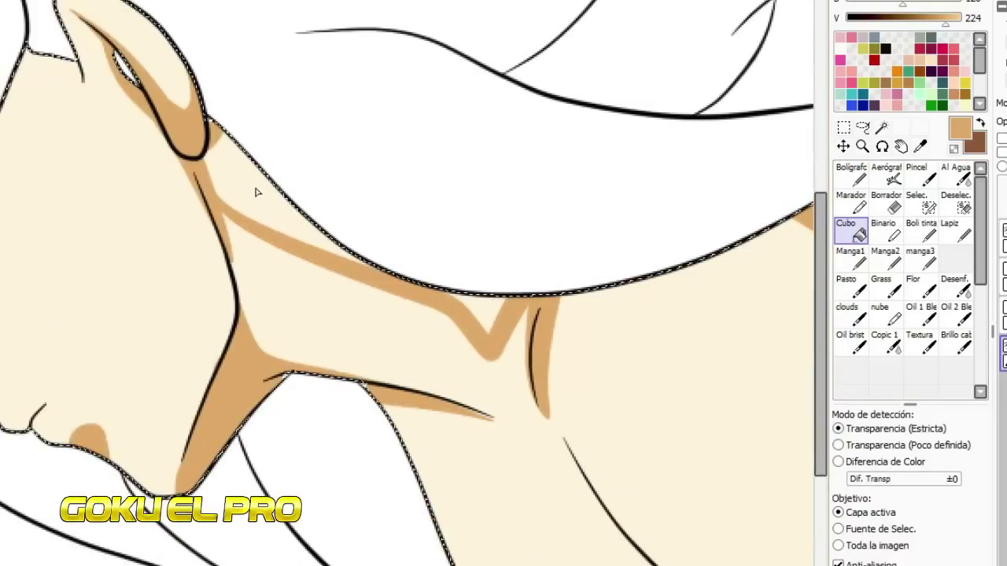
# Step: Fill the outlined back-of-neck shadow with tan and paint a darker brown shadow (V 144) behind the ear
pyautogui.click(344, 159)
pyautogui.click(857, 175)
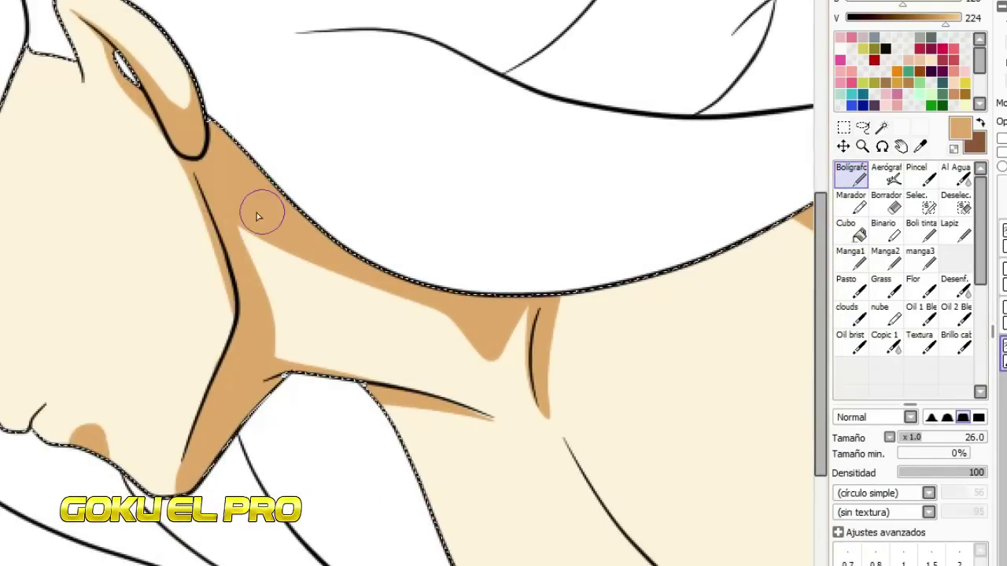
pyautogui.click(911, 17)
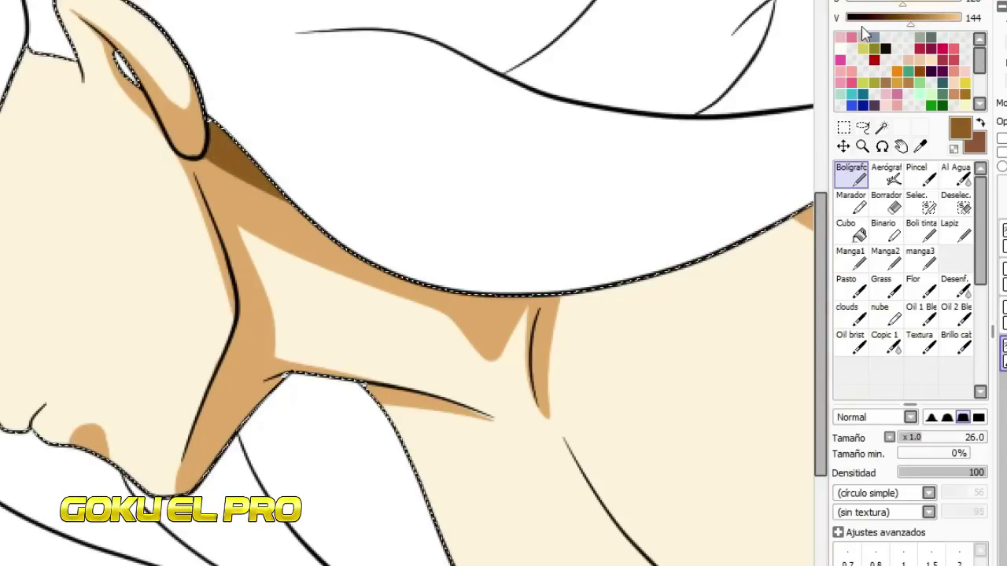
# Step: Draw black eyelashes with the pen at size 13.0 and trim the shadow below the lip with cream
pyautogui.click(886, 48)
pyautogui.click(911, 437)
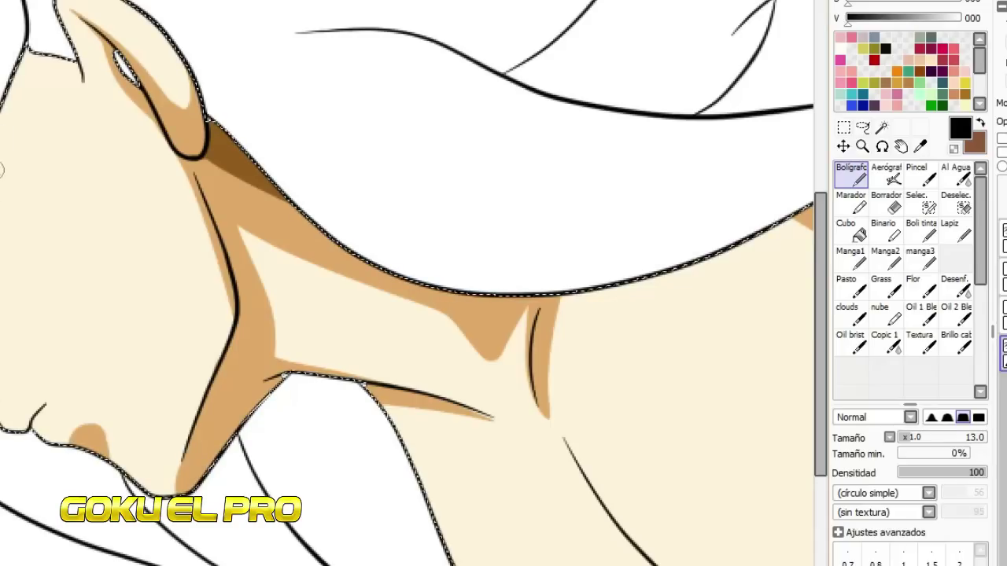
pyautogui.keyDown('alt'); pyautogui.click(94, 425); pyautogui.keyUp('alt')
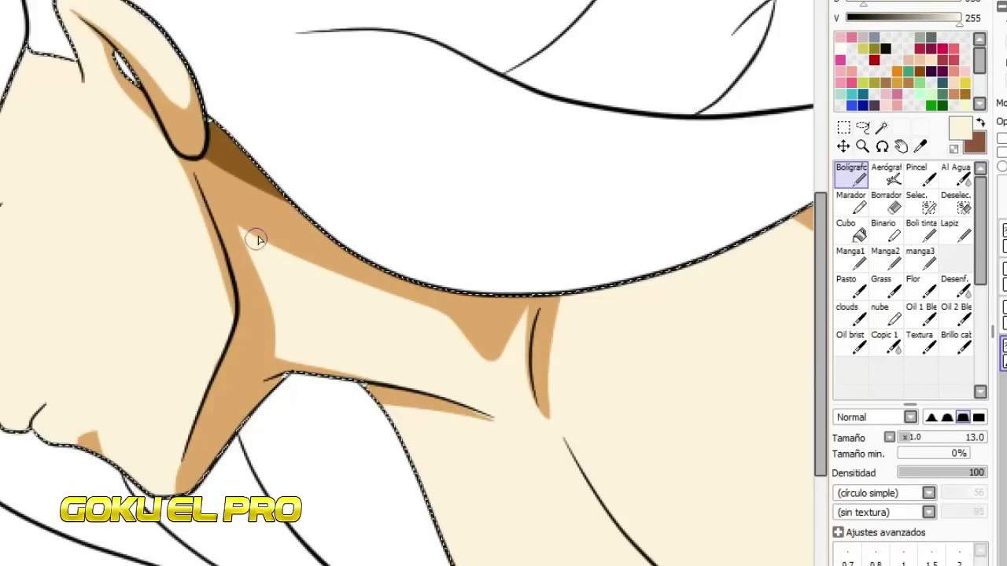
# Step: Paint a pointed, curved white highlight on the cheek, refining its edges with the cream skin color
pyautogui.keyDown('alt'); pyautogui.click(295, 399); pyautogui.keyUp('alt')
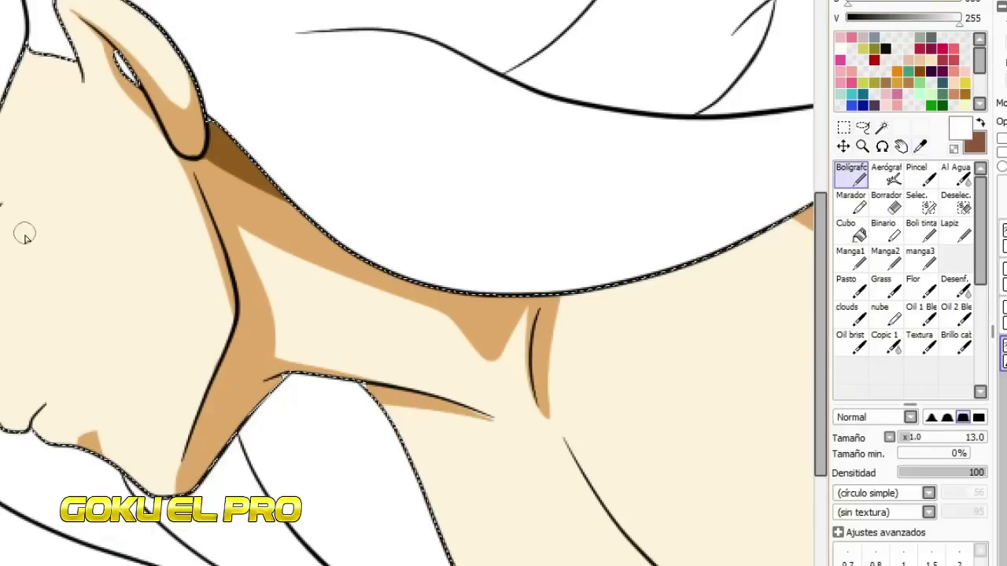
pyautogui.moveTo(115, 209)
pyautogui.mouseDown()
pyautogui.moveTo(98, 257)
pyautogui.moveTo(13, 272)
pyautogui.mouseUp()
pyautogui.moveTo(68, 144); pyautogui.dragTo(118, 254)
pyautogui.click(850, 231)
pyautogui.click(107, 262)
pyautogui.press('n')
pyautogui.keyDown('alt'); pyautogui.click(37, 131); pyautogui.keyUp('alt')
pyautogui.moveTo(63, 108); pyautogui.dragTo(11, 277)
pyautogui.moveTo(135, 227); pyautogui.dragTo(150, 405)
pyautogui.keyDown('alt'); pyautogui.click(95, 213); pyautogui.keyUp('alt')
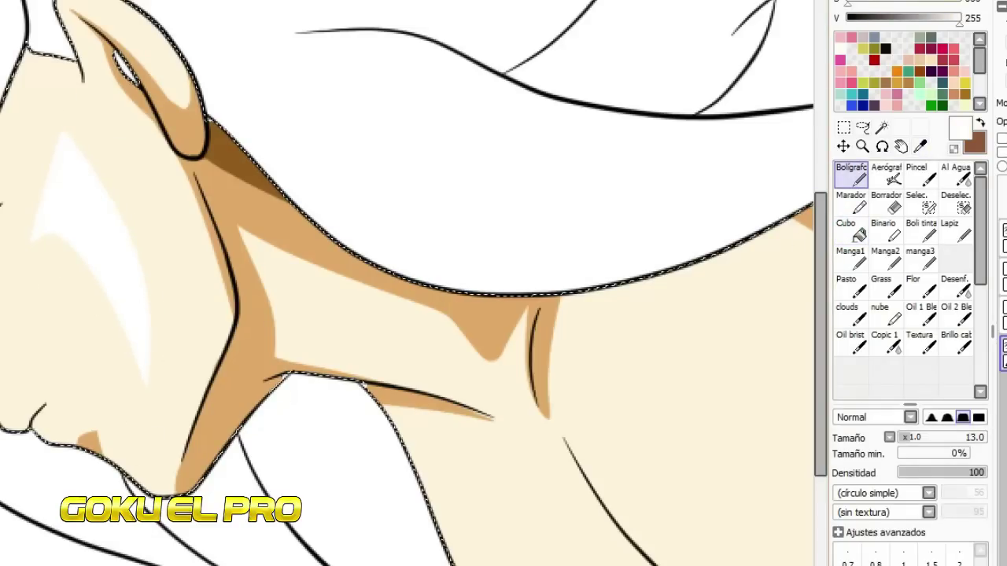
# Step: Add white highlights along the fist's upper edge and on the upper and lower rounded parts of the torso
pyautogui.scroll(-5, 286, 360)
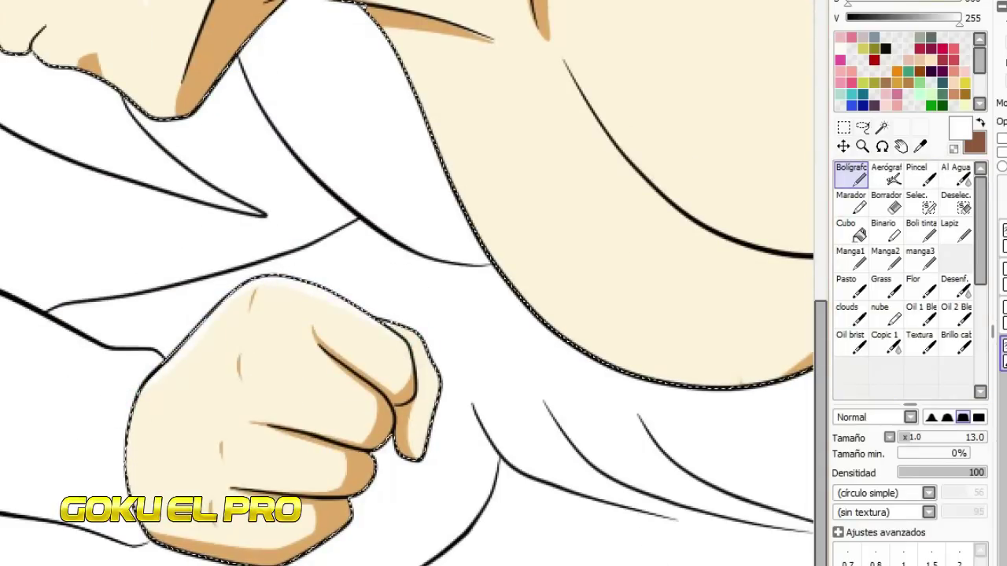
pyautogui.hscroll(6, 407, 283)
pyautogui.moveTo(822, 321); pyautogui.dragTo(820, 268)
pyautogui.click(13, 387)
pyautogui.click(3, 325)
pyautogui.click(174, 193)
pyautogui.moveTo(225, 210); pyautogui.dragTo(239, 203)
# Step: Shade below the torso's dividing curve in tan at pen size 45.0 and clean the spill above the line with cream
pyautogui.keyDown('alt'); pyautogui.click(283, 483); pyautogui.keyUp('alt')
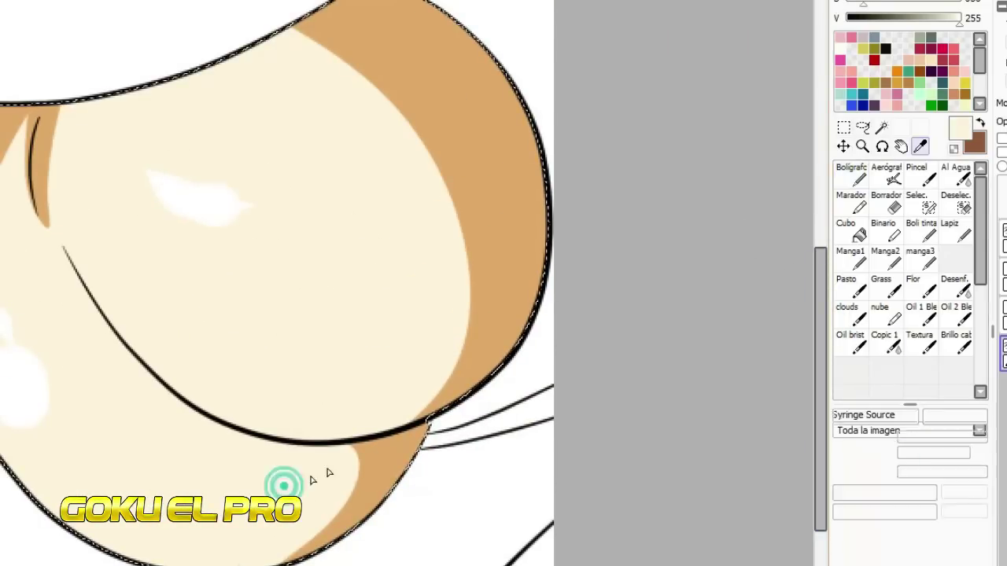
pyautogui.moveTo(190, 406); pyautogui.dragTo(336, 457)
pyautogui.hotkey('ctrl', 'z')
pyautogui.moveTo(184, 403); pyautogui.dragTo(334, 458)
pyautogui.hotkey('ctrl', 'z')
pyautogui.moveTo(181, 399); pyautogui.dragTo(323, 521)
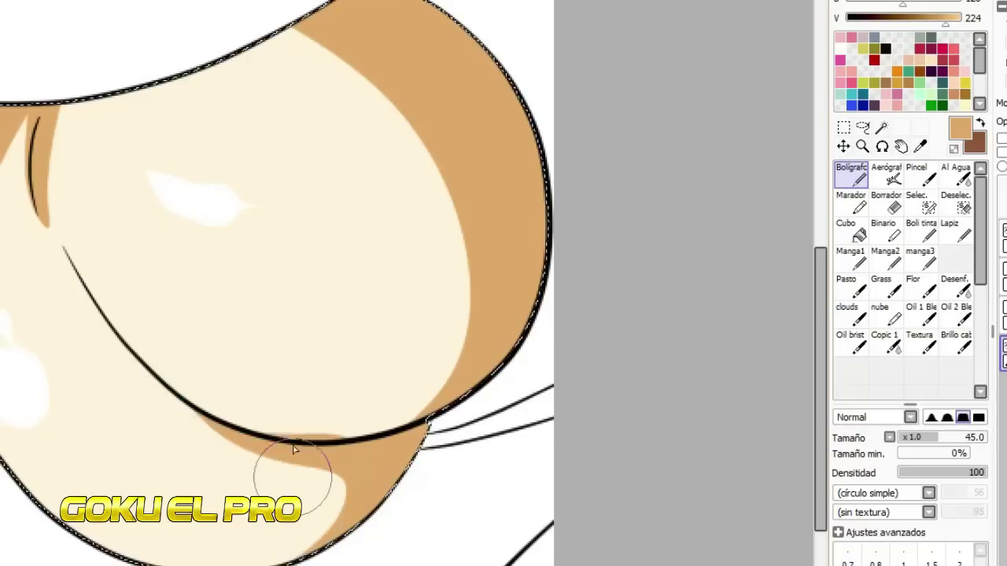
pyautogui.keyDown('alt'); pyautogui.click(247, 419); pyautogui.keyUp('alt')
pyautogui.moveTo(247, 422); pyautogui.dragTo(352, 425)
# Step: Cover the white opening inside the ear and the small gap behind it with the pen at size 8.0
pyautogui.scroll(-6, 280, 349)
pyautogui.scroll(3, 282, 350)
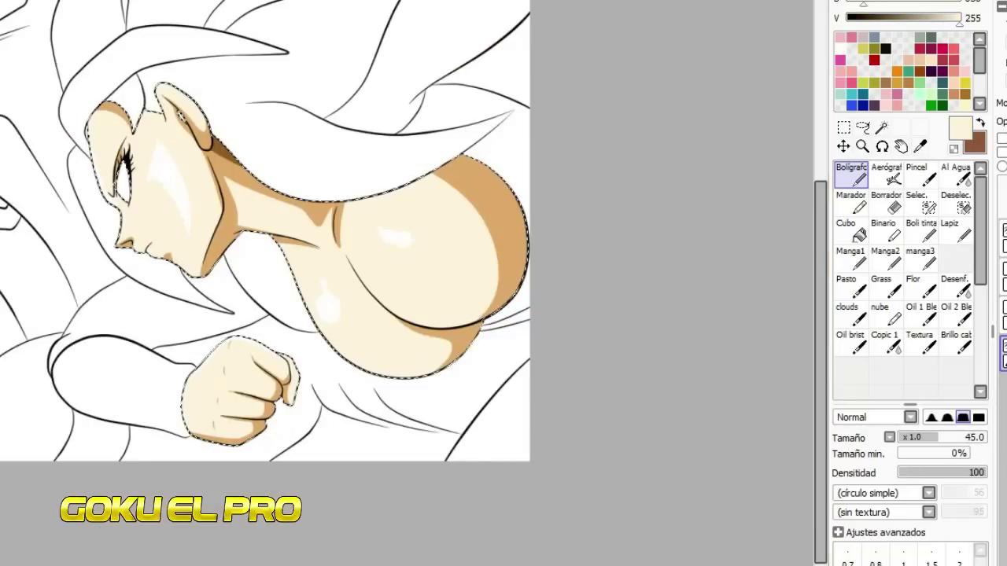
pyautogui.scroll(5, 197, 126)
pyautogui.scroll(2, 179, 123)
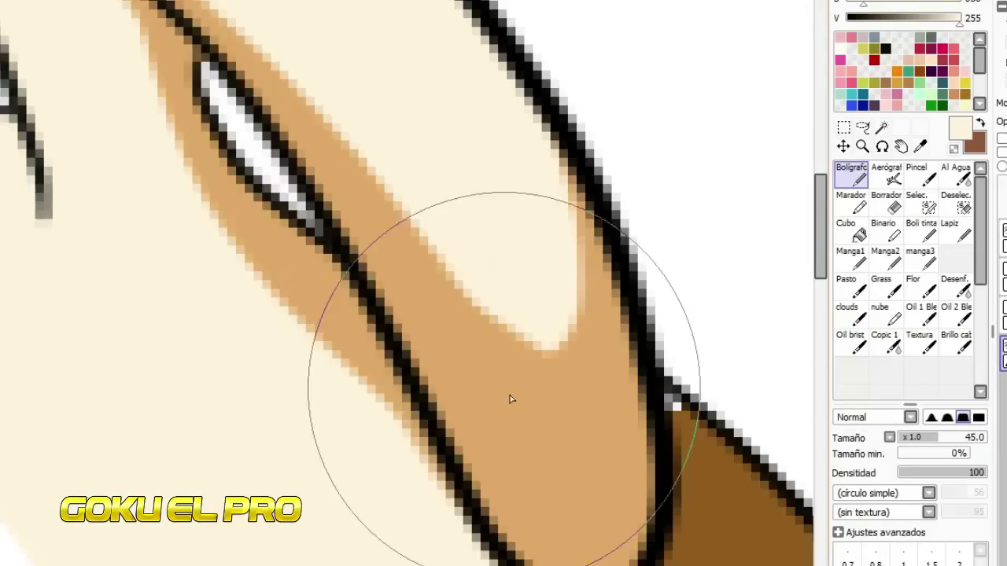
pyautogui.rightClick(504, 388)
pyautogui.click(931, 565)
pyautogui.moveTo(213, 59); pyautogui.dragTo(319, 229)
pyautogui.moveTo(678, 440)
pyautogui.mouseDown()
pyautogui.moveTo(651, 401)
pyautogui.moveTo(619, 424)
pyautogui.mouseUp()
pyautogui.rightClick(591, 432)
# Step: Cover the small white gaps along the neck and collarbone lines with tan and touch up the fist's outer finger with cream at pen size 4.0
pyautogui.scroll(-6, 410, 298)
pyautogui.scroll(6, 433, 455)
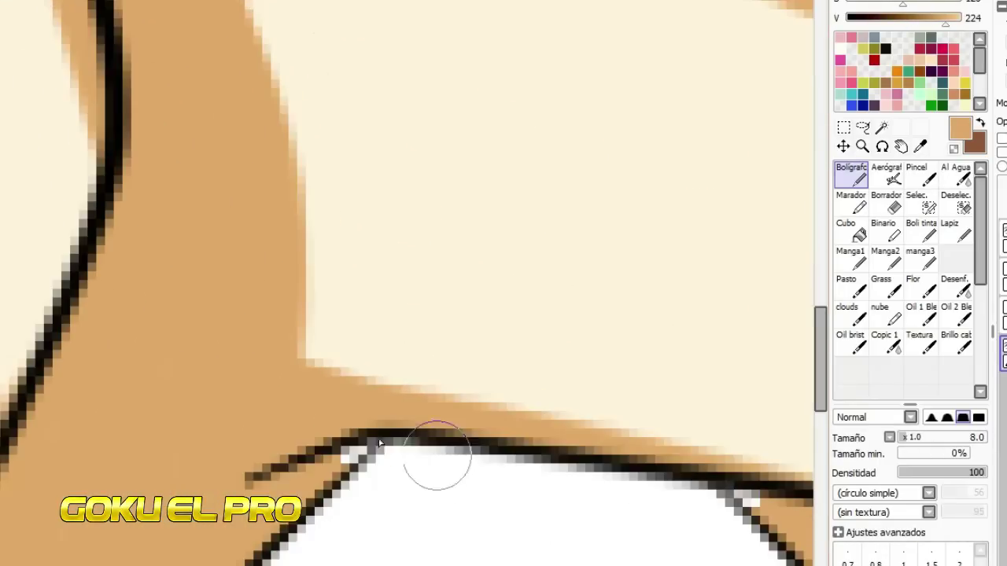
pyautogui.scroll(-4, 361, 427)
pyautogui.scroll(4, 596, 422)
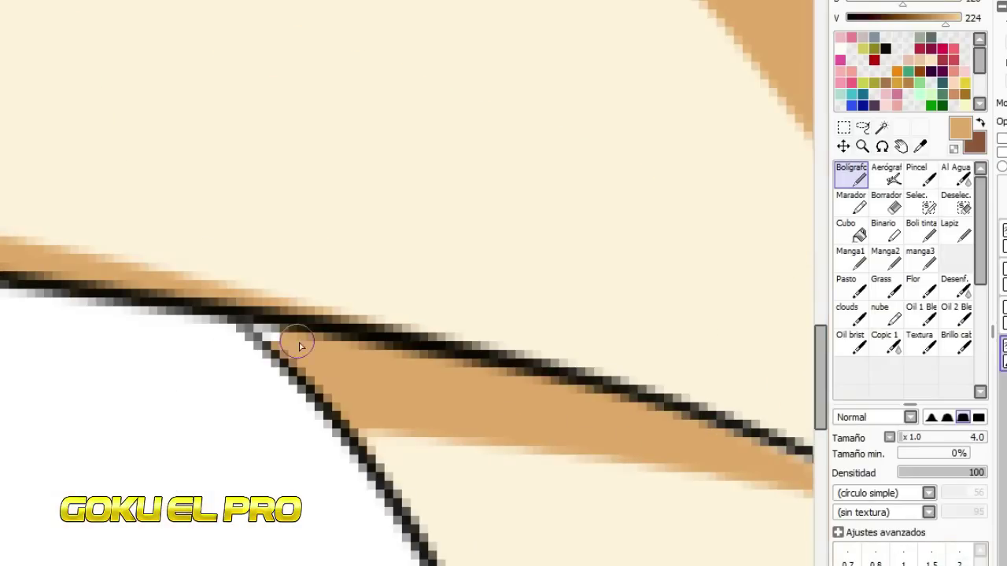
pyautogui.scroll(-4, 309, 357)
pyautogui.scroll(2, 147, 463)
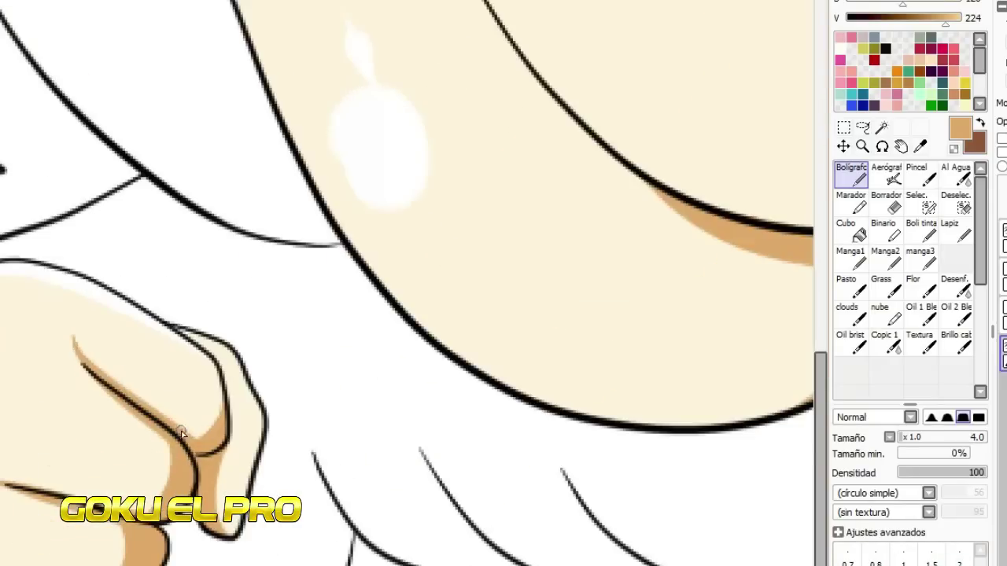
pyautogui.scroll(3, 510, 310)
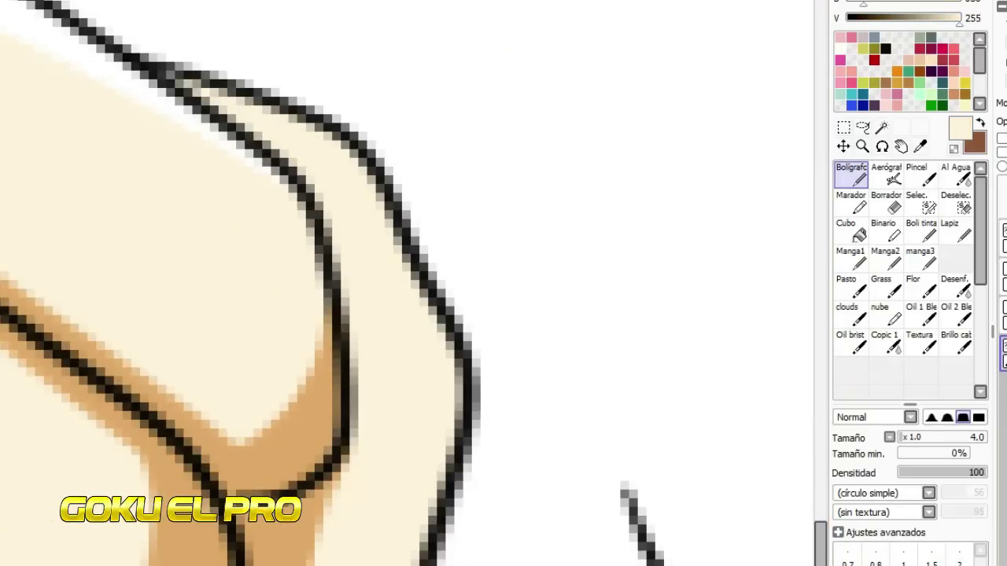
# Step: Thicken the creases between the fist's fingers on the line art layer with the Pressure tool
pyautogui.click(1004, 238)
pyautogui.click(886, 203)
pyautogui.scroll(-4, 244, 378)
pyautogui.moveTo(242, 376); pyautogui.dragTo(270, 431)
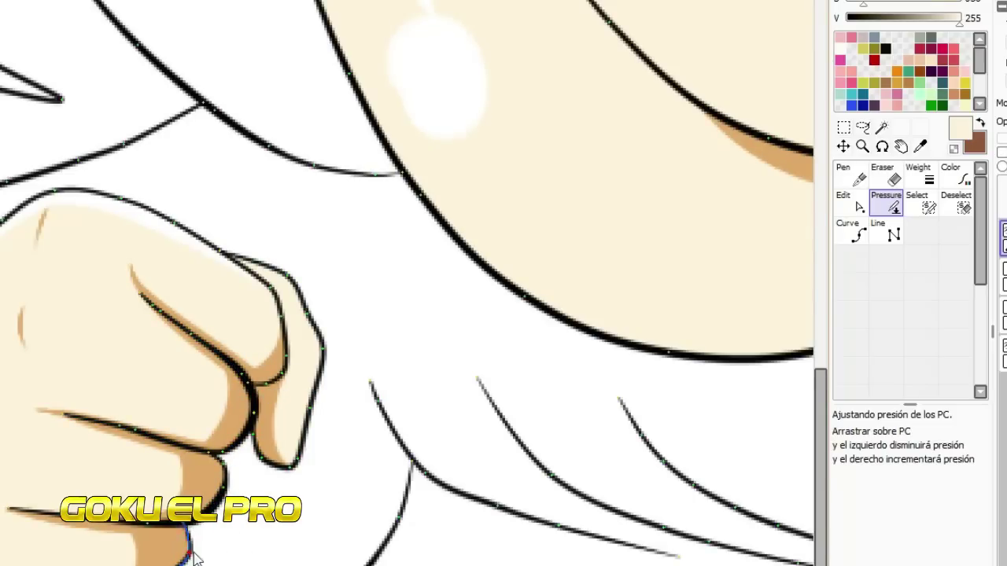
# Step: Thicken the jaw line and the line beneath the neck by increasing the pressure at their control points
pyautogui.scroll(-4, 202, 431)
pyautogui.scroll(3, 170, 213)
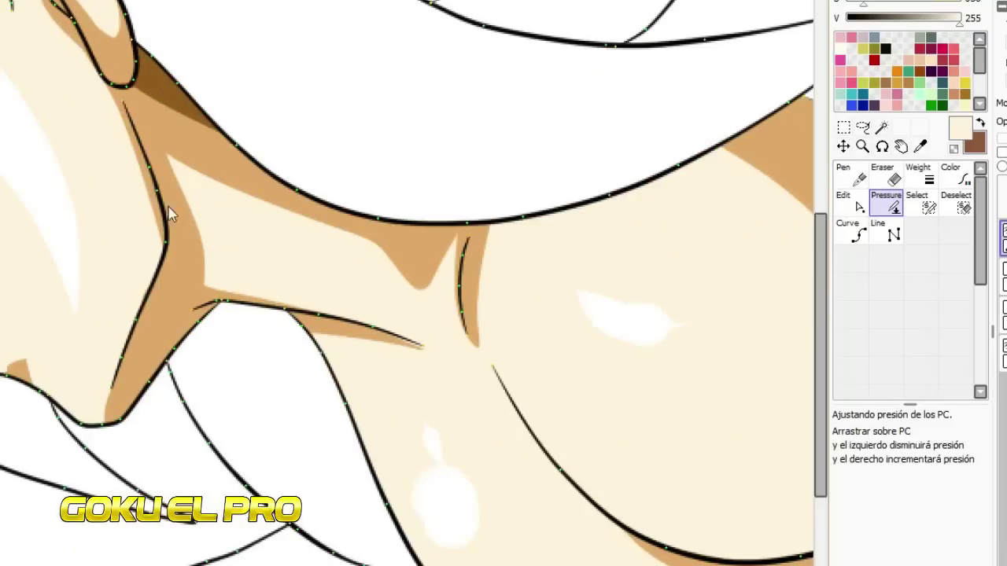
pyautogui.scroll(1, 207, 348)
pyautogui.moveTo(265, 290)
pyautogui.mouseDown()
pyautogui.moveTo(383, 282)
pyautogui.moveTo(406, 305)
pyautogui.mouseUp()
pyautogui.moveTo(112, 193); pyautogui.dragTo(98, 266)
pyautogui.moveTo(66, 310); pyautogui.dragTo(229, 285)
pyautogui.scroll(-2, 238, 283)
# Step: Increase the line pressure along the ear's inner fold to thicken it
pyautogui.scroll(3, 122, 12)
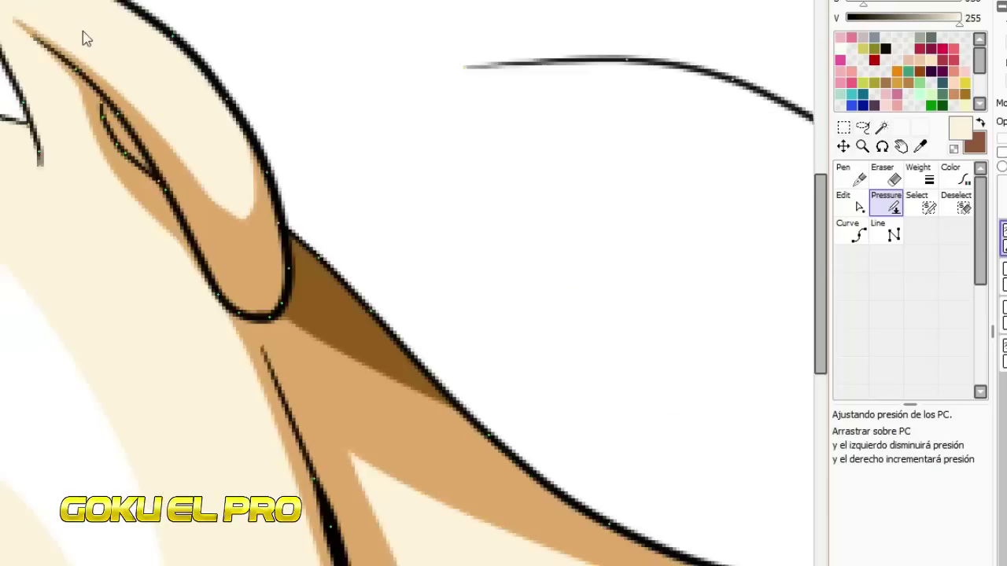
pyautogui.scroll(1, 82, 30)
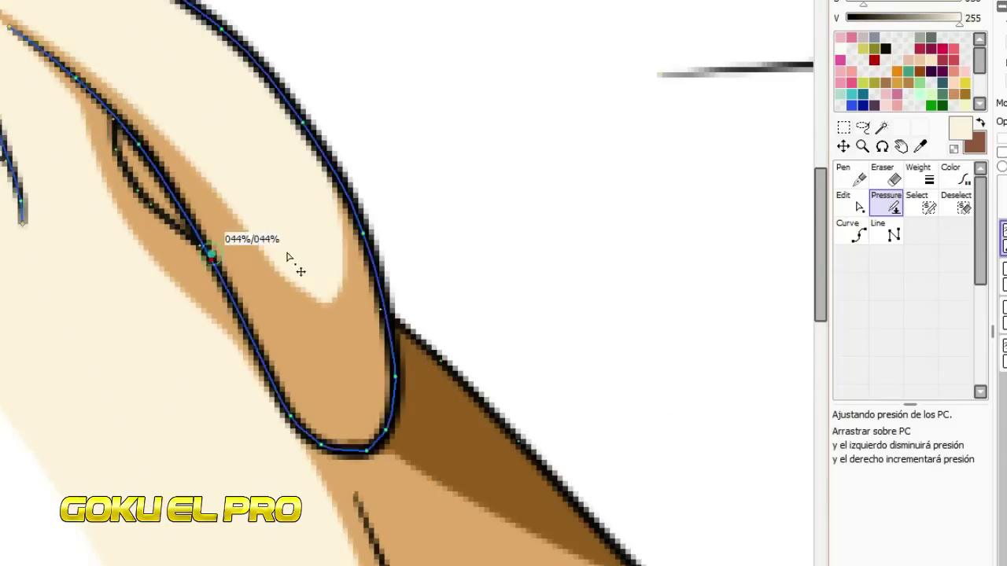
pyautogui.scroll(-2, 288, 258)
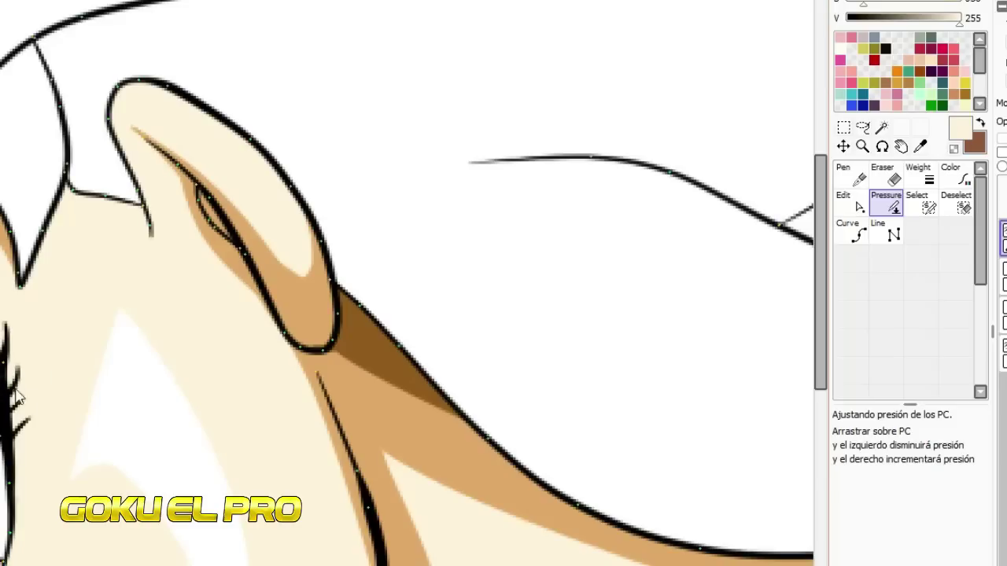
pyautogui.scroll(-3, 33, 389)
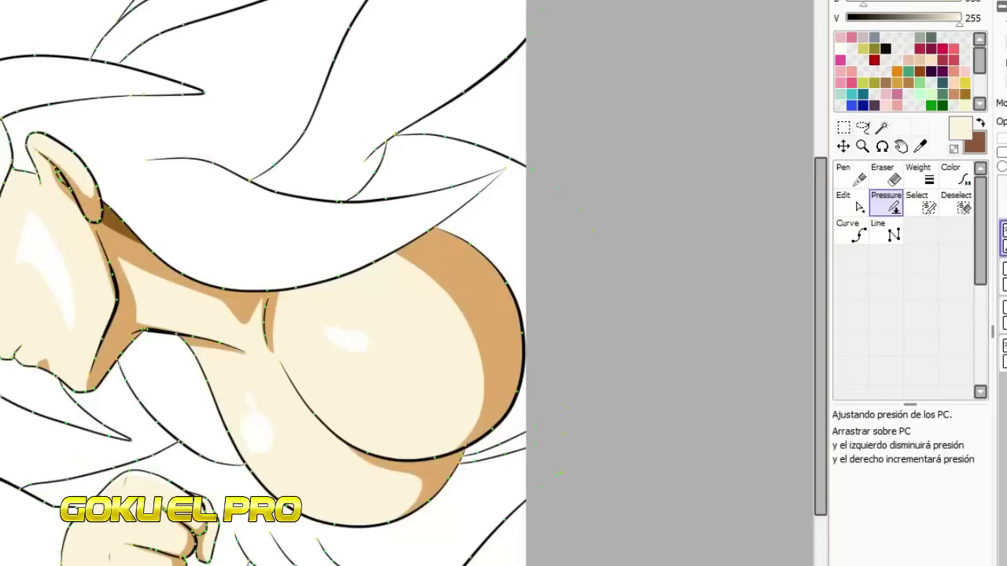
# Step: Select the forearm's sleeve with the magic wand and fill it with yellow-green on the color layer
pyautogui.scroll(1, 262, 294)
pyautogui.click(881, 128)
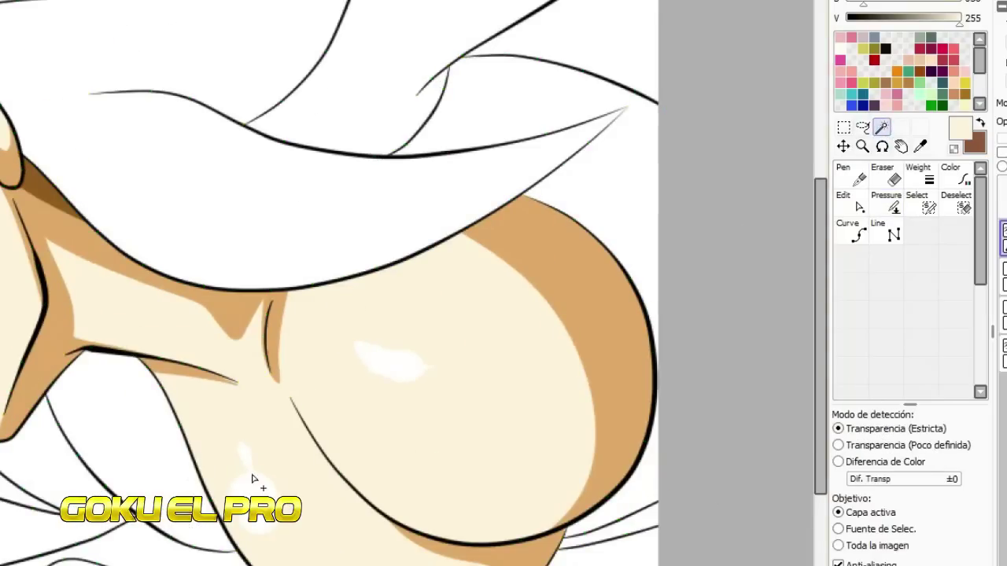
pyautogui.scroll(-2, 252, 477)
pyautogui.scroll(2, 198, 532)
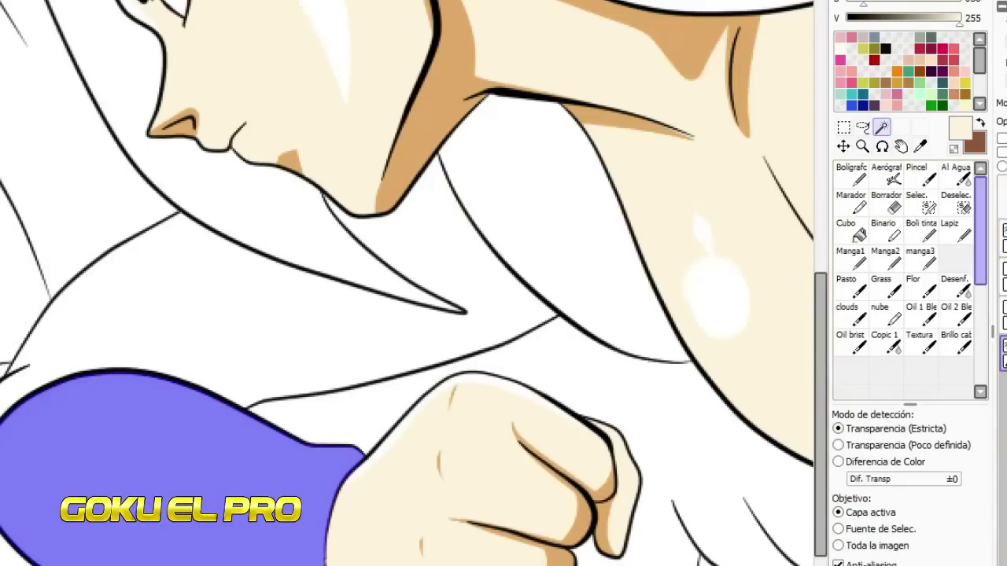
pyautogui.click(887, 206)
pyautogui.scroll(5, 348, 565)
pyautogui.moveTo(358, 563); pyautogui.dragTo(644, 540)
pyautogui.scroll(-3, 519, 487)
pyautogui.scroll(-2, 211, 523)
pyautogui.click(1004, 351)
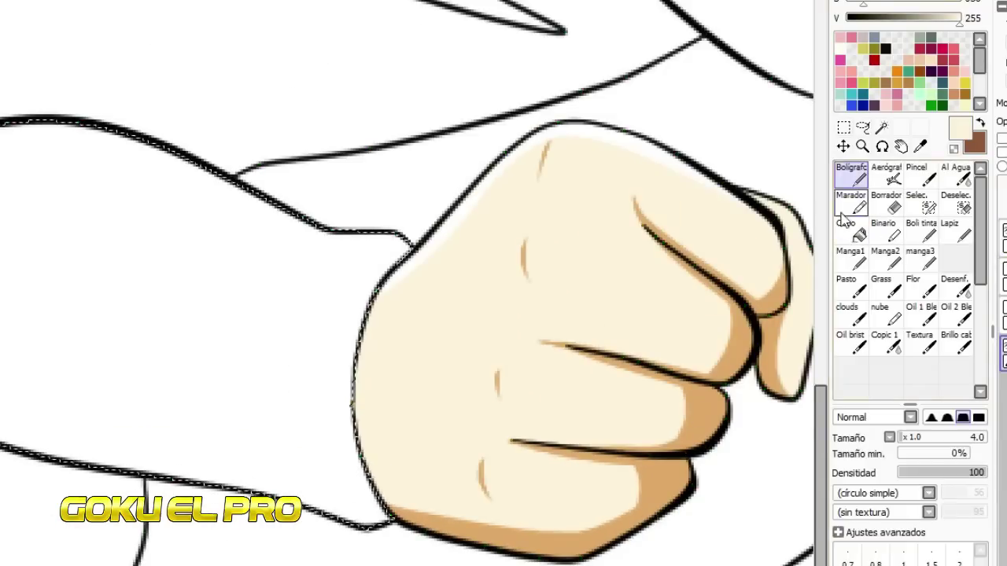
pyautogui.click(848, 230)
pyautogui.click(863, 49)
pyautogui.click(112, 332)
# Step: Shade the sleeve's upper edge, wrist edge and lower corner in darker olive with the pen at size 25.0
pyautogui.click(851, 174)
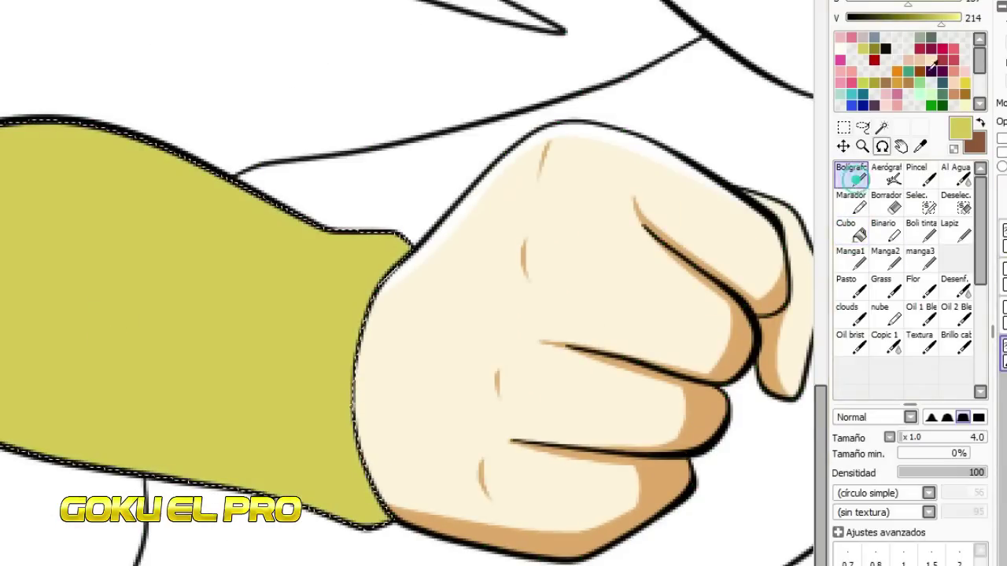
pyautogui.click(934, 443)
pyautogui.moveTo(934, 443); pyautogui.dragTo(920, 440)
pyautogui.moveTo(3, 136)
pyautogui.mouseDown()
pyautogui.moveTo(236, 217)
pyautogui.moveTo(412, 250)
pyautogui.mouseUp()
pyautogui.hotkey('ctrl', 'z')
pyautogui.moveTo(3, 102)
pyautogui.mouseDown()
pyautogui.moveTo(415, 238)
pyautogui.moveTo(363, 504)
pyautogui.mouseUp()
pyautogui.hotkey('ctrl', 'z')
pyautogui.moveTo(429, 255)
pyautogui.mouseDown()
pyautogui.moveTo(423, 515)
pyautogui.moveTo(386, 274)
pyautogui.moveTo(405, 516)
pyautogui.mouseUp()
pyautogui.hotkey('ctrl', 'z')
pyautogui.moveTo(413, 240); pyautogui.dragTo(412, 522)
pyautogui.moveTo(189, 464); pyautogui.dragTo(400, 512)
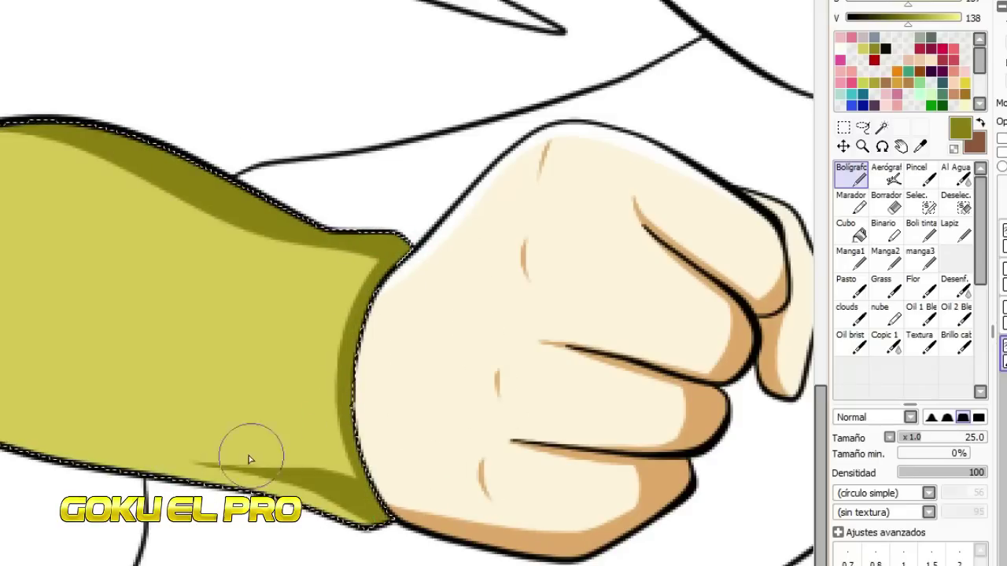
# Step: Add a very dark olive shadow along the sleeve's upper shading and a curved white highlight across its lower part
pyautogui.click(870, 18)
pyautogui.moveTo(307, 250); pyautogui.dragTo(4, 129)
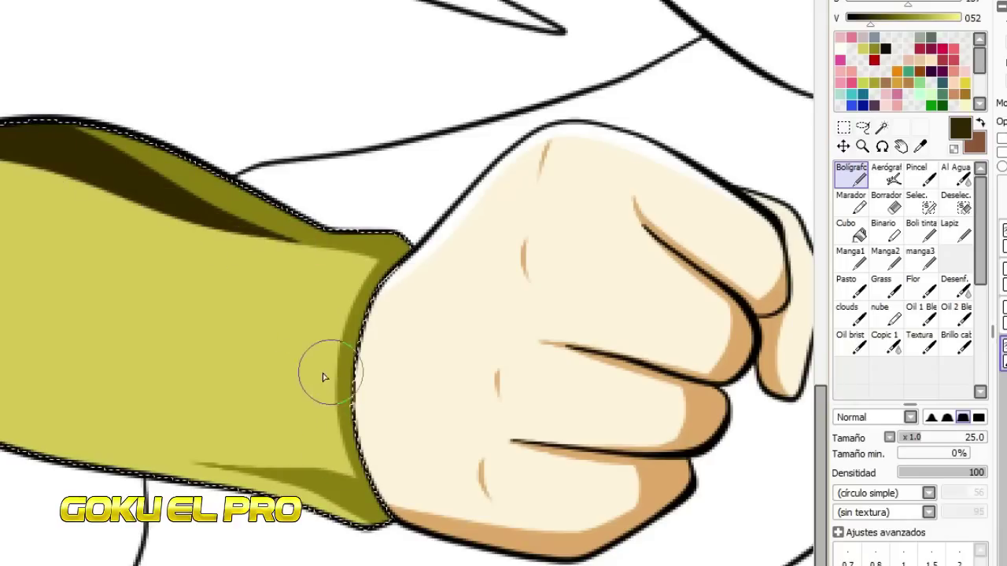
pyautogui.keyDown('alt'); pyautogui.click(26, 472); pyautogui.keyUp('alt')
pyautogui.moveTo(198, 404); pyautogui.dragTo(4, 361)
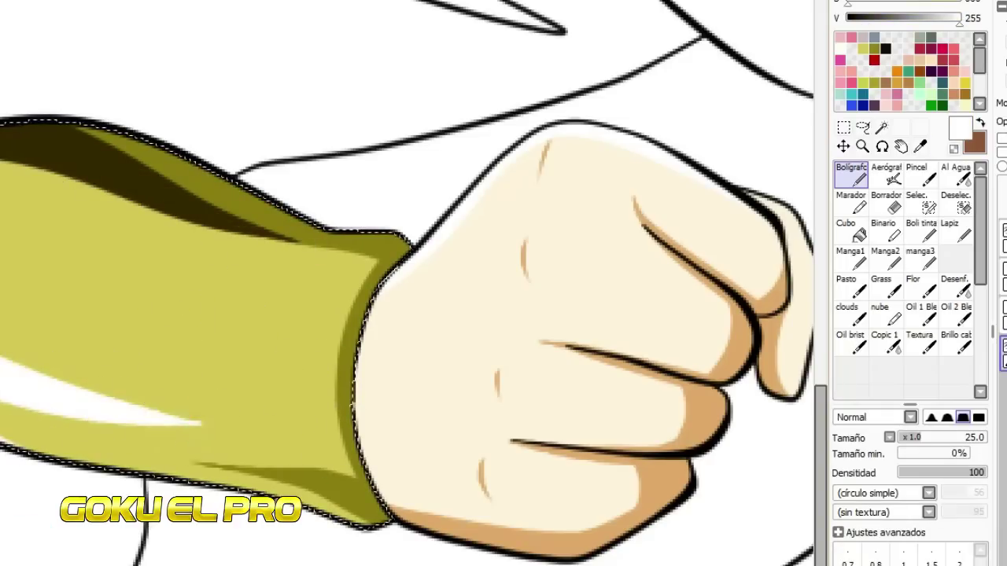
# Step: Select the curved shape in the drawing's lower-right corner with the magic wand and fill it with dark gray at brightness 92
pyautogui.scroll(-3, 11, 191)
pyautogui.scroll(-5, 405, 341)
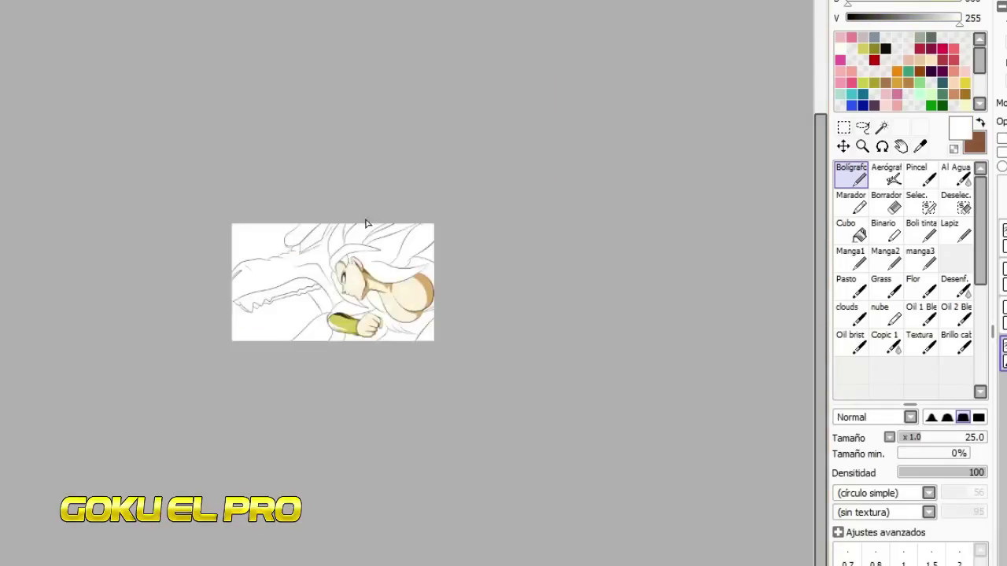
pyautogui.scroll(4, 363, 240)
pyautogui.scroll(-2, 393, 346)
pyautogui.scroll(4, 476, 459)
pyautogui.click(1004, 238)
pyautogui.click(887, 126)
pyautogui.click(653, 455)
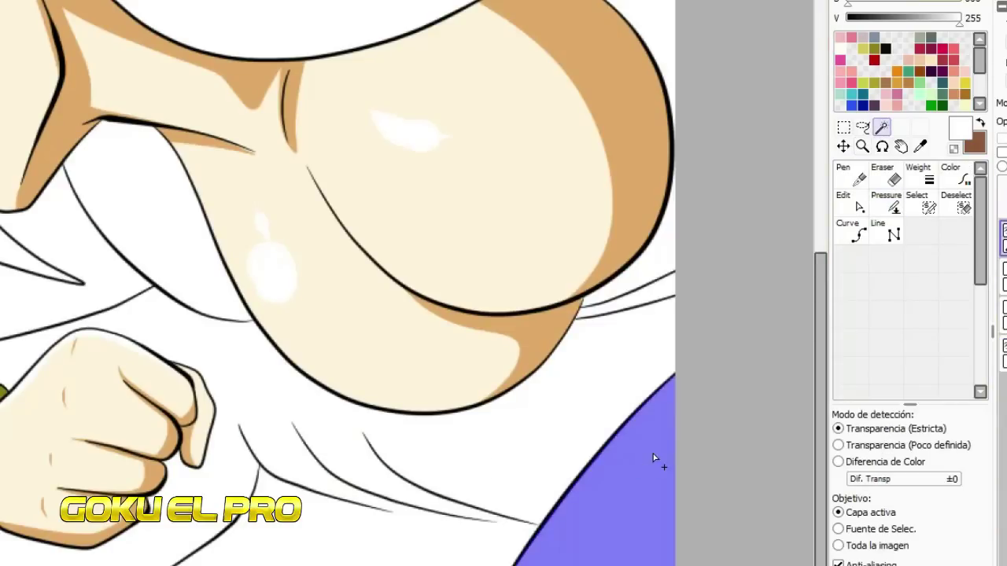
pyautogui.click(1003, 354)
pyautogui.click(854, 234)
pyautogui.click(888, 20)
pyautogui.click(667, 391)
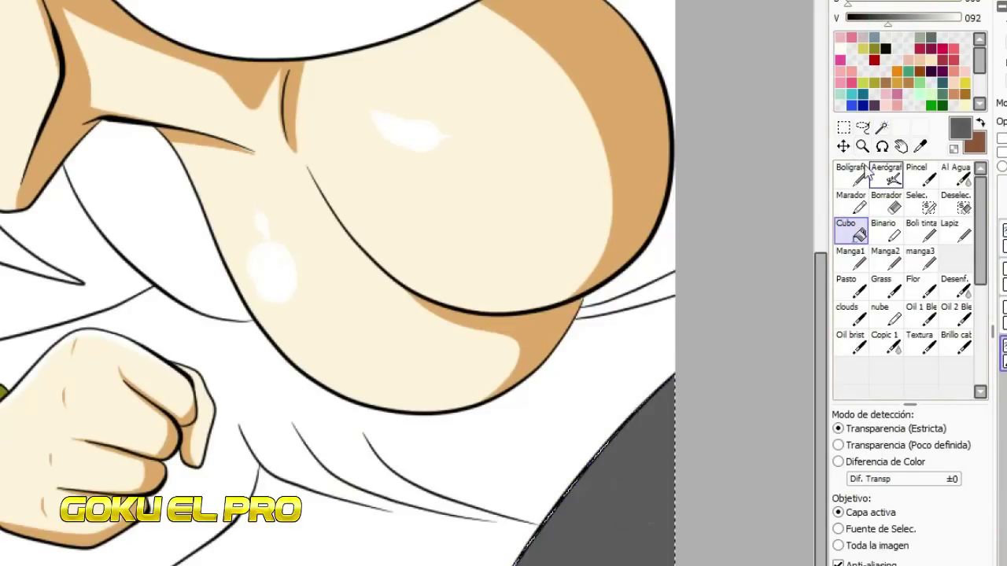
# Step: Shade the gray corner shape's inner part in near-black at brightness 34 and add thin light gray highlight strokes along its curve
pyautogui.click(855, 174)
pyautogui.click(863, 22)
pyautogui.moveTo(708, 415)
pyautogui.mouseDown()
pyautogui.moveTo(602, 562)
pyautogui.moveTo(738, 413)
pyautogui.mouseUp()
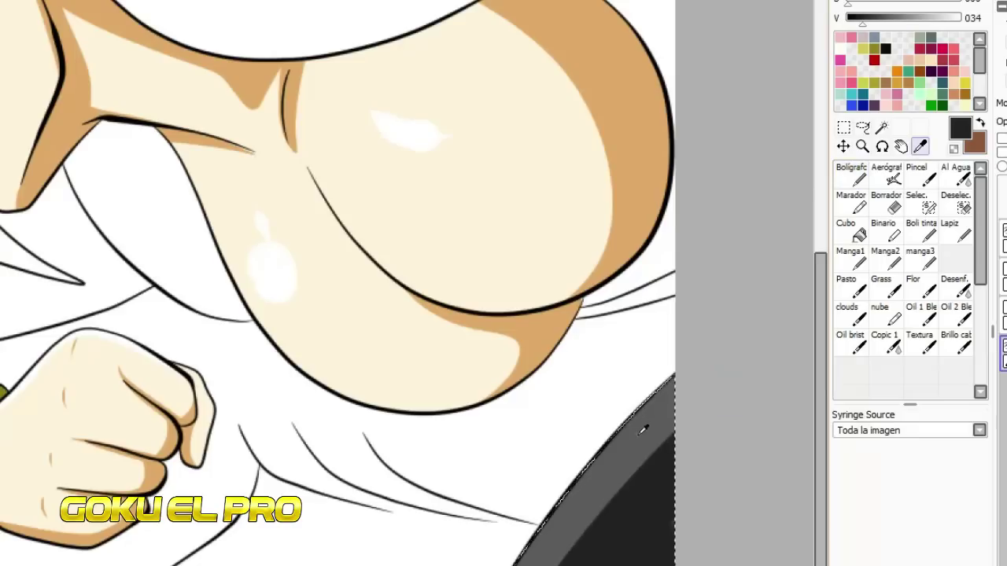
pyautogui.keyDown('alt'); pyautogui.click(733, 386); pyautogui.keyUp('alt')
pyautogui.moveTo(553, 522); pyautogui.dragTo(635, 425)
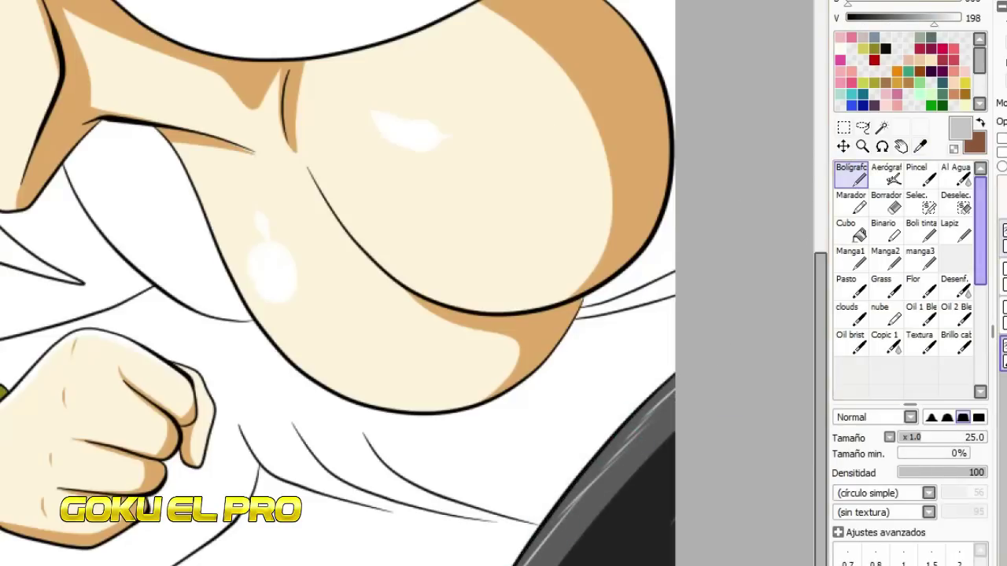
# Step: Select the areas beneath the chin, above the sleeve and behind the hair and torso with the magic wand on the line art layer
pyautogui.click(1004, 238)
pyautogui.click(882, 127)
pyautogui.scroll(-2, 584, 263)
pyautogui.scroll(2, 525, 12)
pyautogui.scroll(-1, 523, 14)
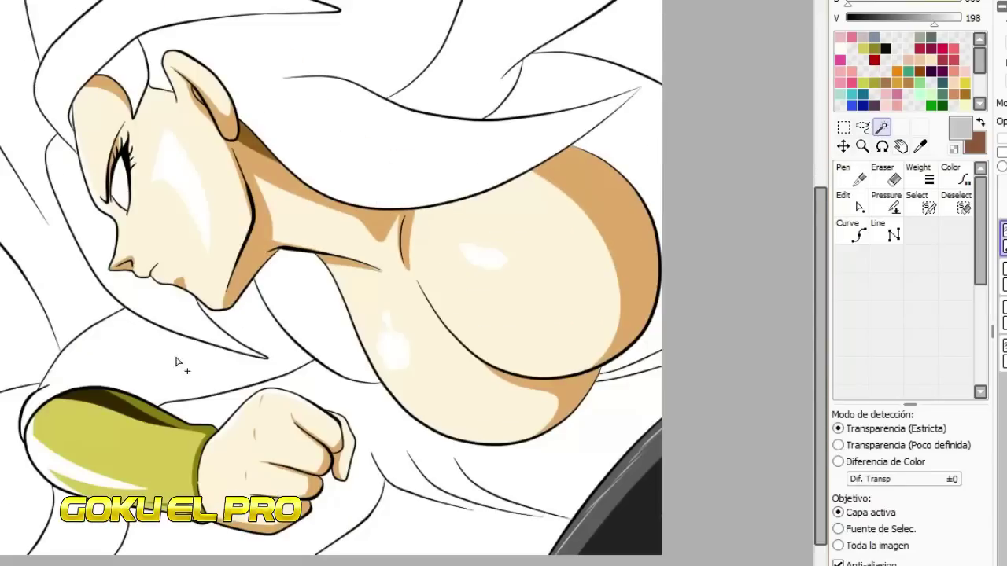
pyautogui.click(177, 361)
pyautogui.click(612, 132)
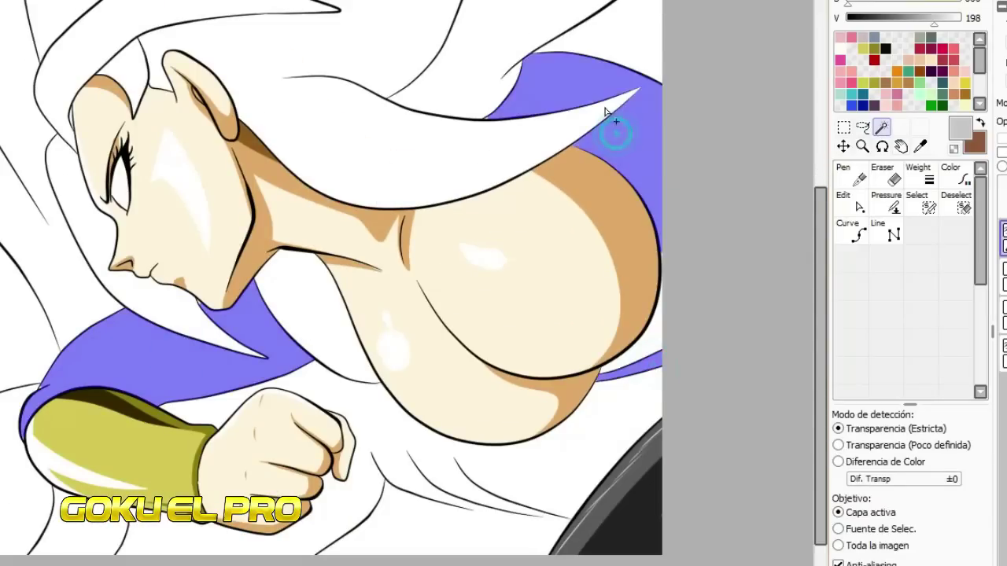
pyautogui.click(586, 6)
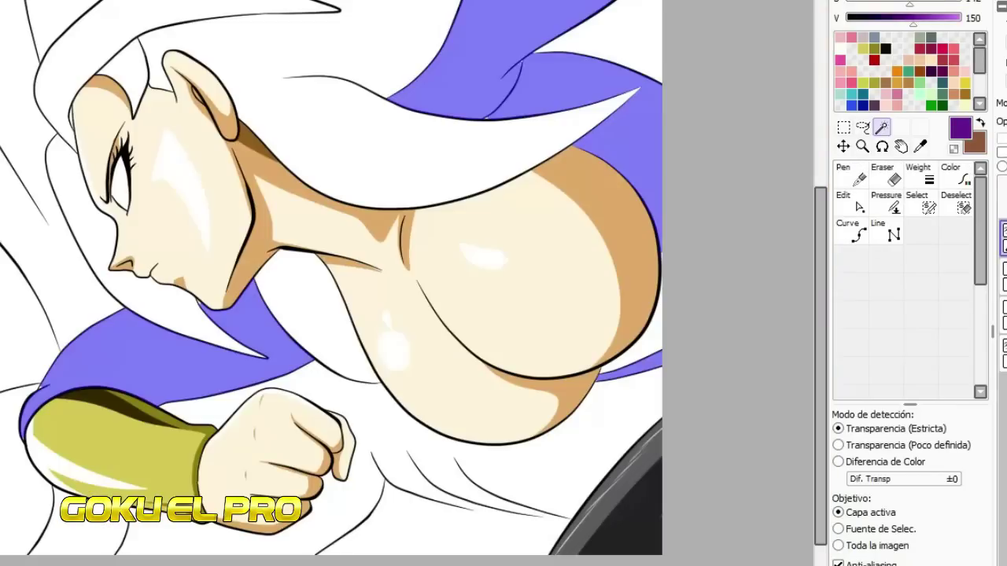
# Step: Fill the selected areas around the arm, hair and torso with purple at brightness 150
pyautogui.click(850, 230)
pyautogui.click(657, 165)
pyautogui.click(657, 369)
pyautogui.click(128, 369)
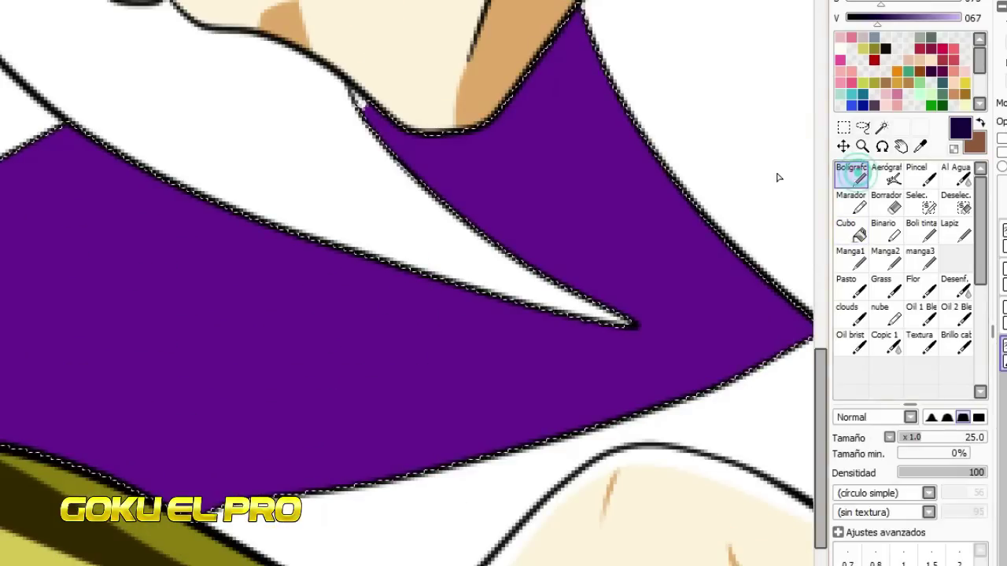
pyautogui.moveTo(679, 169); pyautogui.dragTo(2, 427)
pyautogui.hotkey('ctrl', 'z')
pyautogui.moveTo(2, 389); pyautogui.dragTo(889, 46)
pyautogui.hotkey('ctrl', 'z')
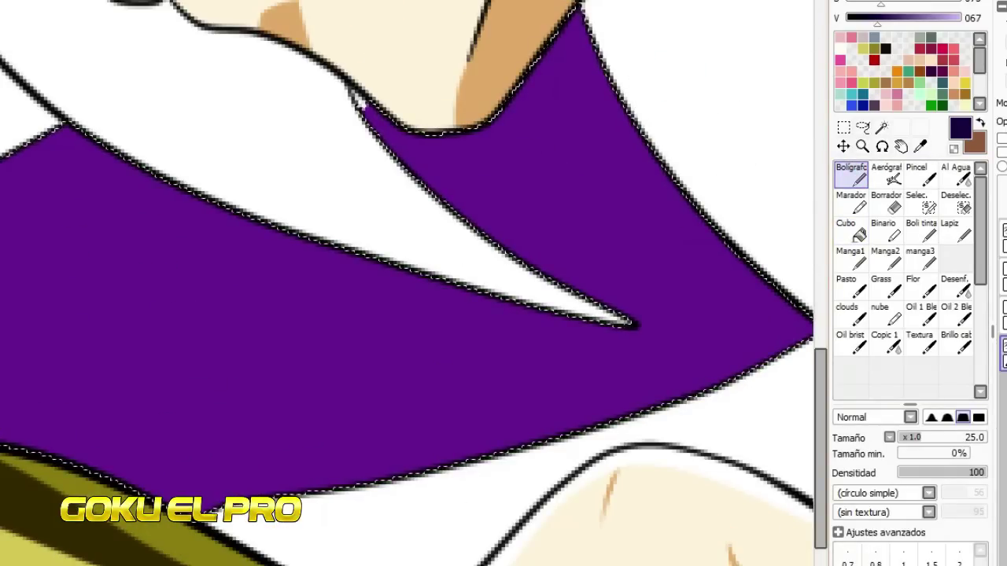
# Step: Draw a curved shadow boundary across the purple area above the sleeve and fill the part below it with dark indigo
pyautogui.moveTo(2, 403); pyautogui.dragTo(708, 183)
pyautogui.click(844, 242)
pyautogui.click(637, 297)
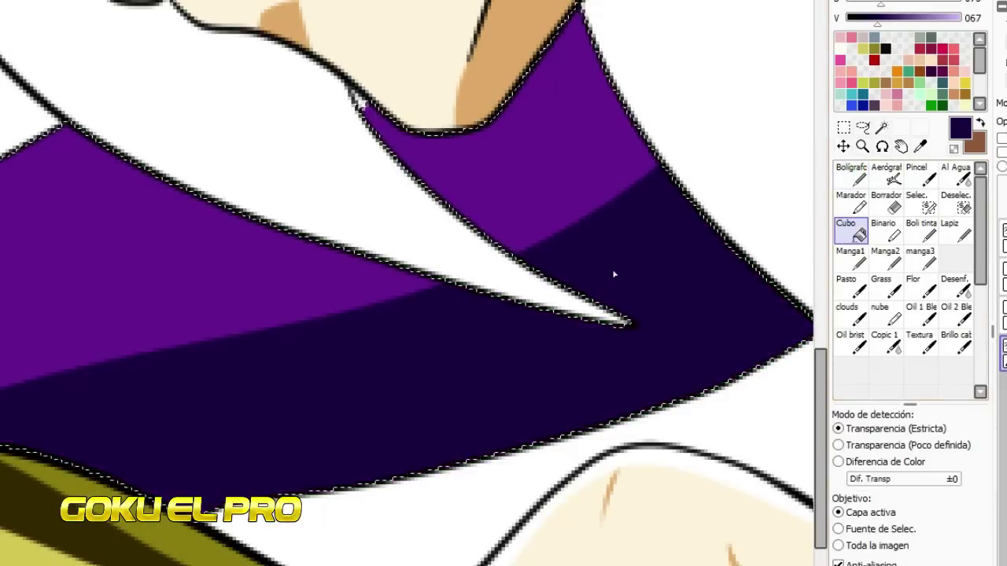
# Step: Draw curved shadow boundaries in the purple areas behind the hair and fill the shadow sides with dark indigo
pyautogui.scroll(-5, 323, 315)
pyautogui.scroll(3, 657, 118)
pyautogui.click(850, 175)
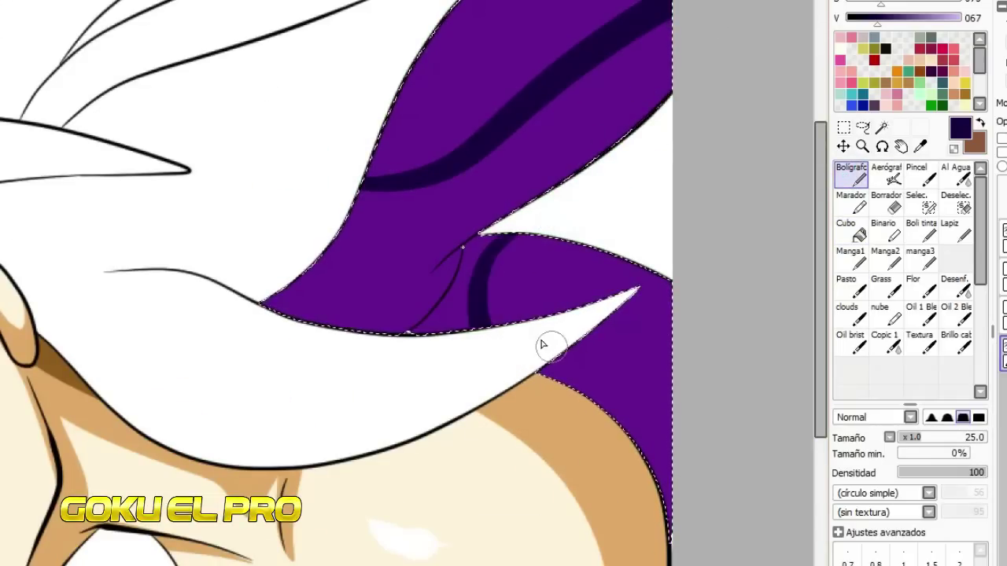
pyautogui.click(850, 229)
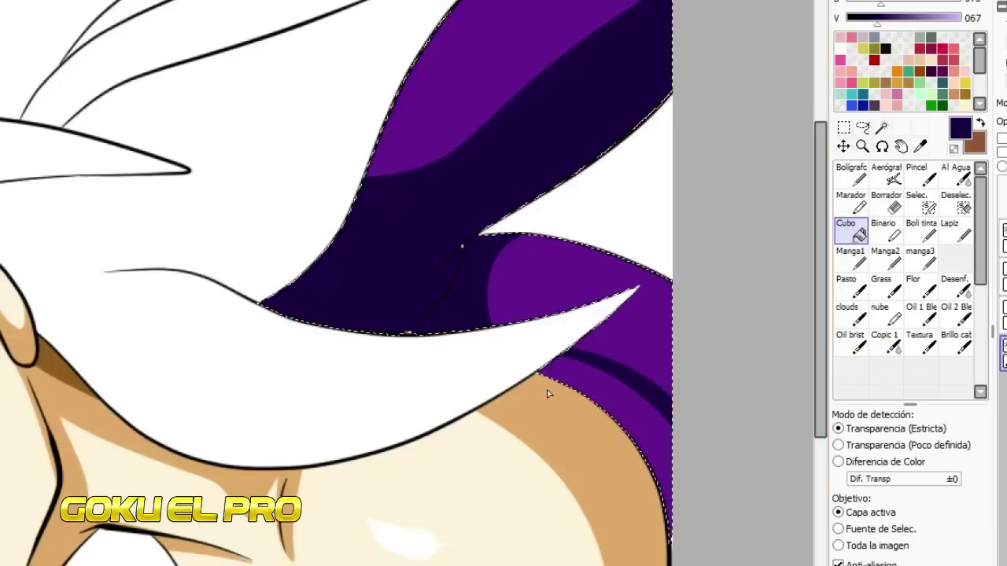
# Step: Break up the shadow borders behind the hair with spiky, fur-like dark indigo strokes at pen size 52.0
pyautogui.click(852, 175)
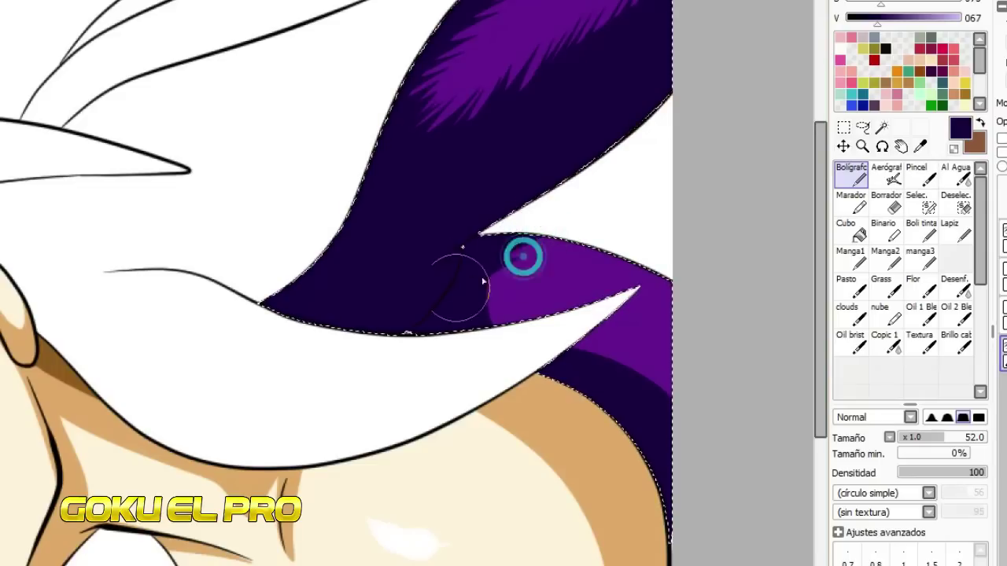
pyautogui.moveTo(507, 327); pyautogui.dragTo(522, 292)
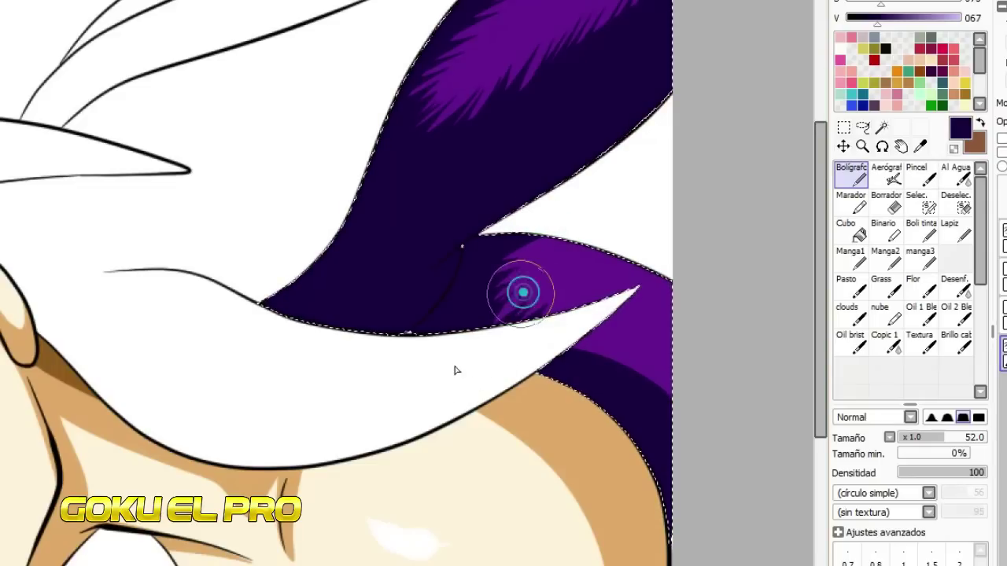
pyautogui.moveTo(547, 342); pyautogui.dragTo(638, 344)
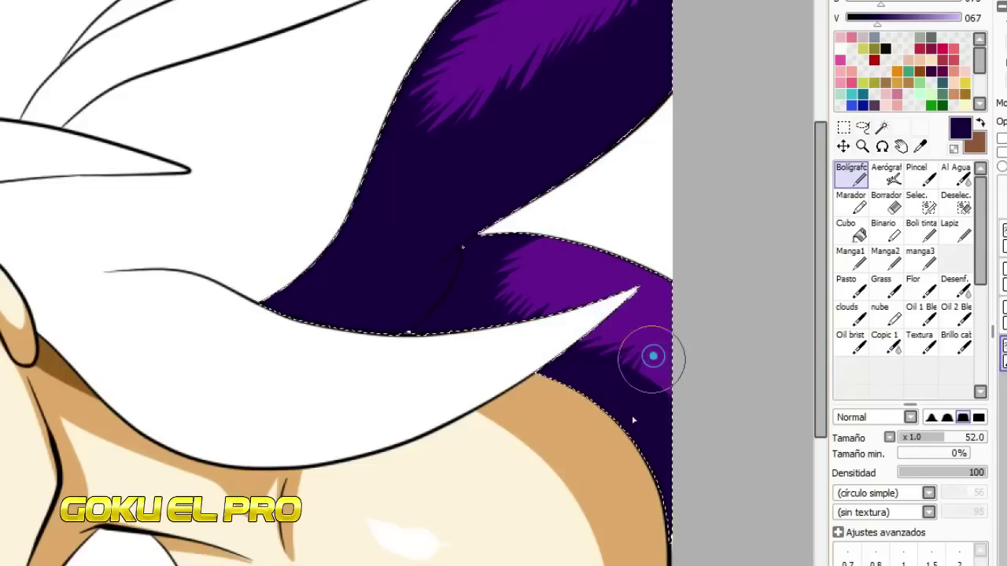
# Step: Break up the shadow borders in the purple areas above the sleeve and under the chin with spiky dark indigo strokes
pyautogui.scroll(-5, 675, 364)
pyautogui.hscroll(-5, 407, 283)
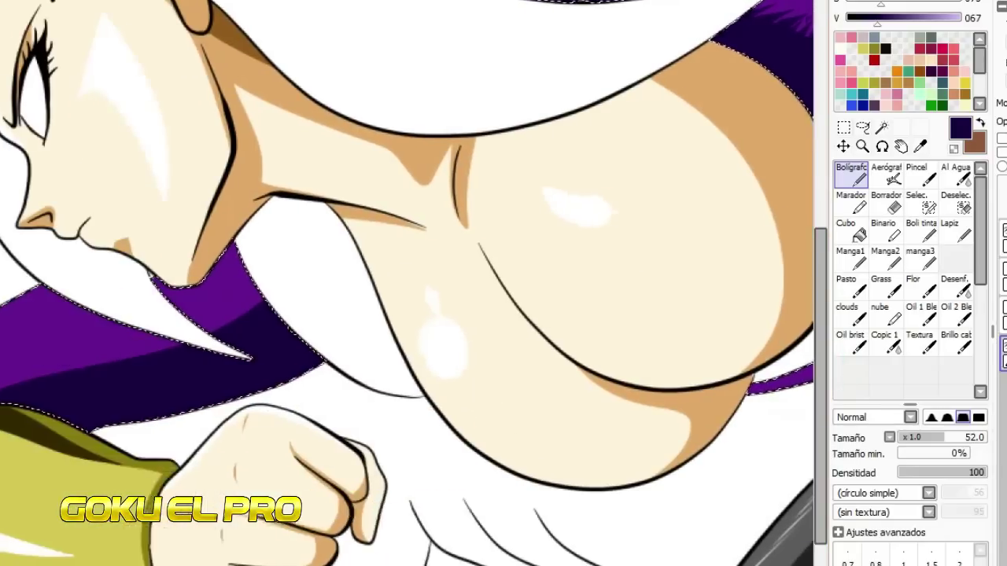
pyautogui.moveTo(133, 393); pyautogui.dragTo(210, 399)
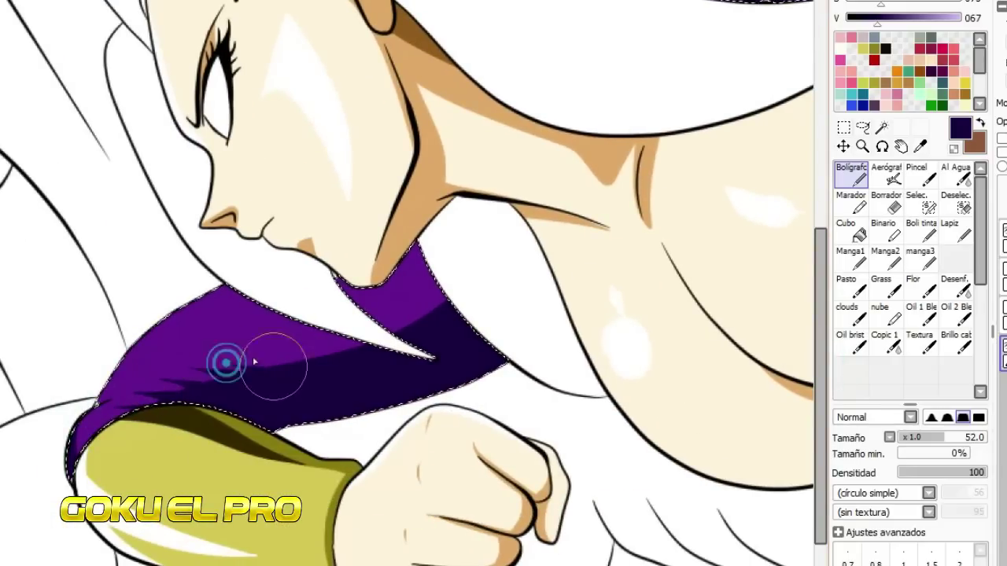
pyautogui.moveTo(437, 295); pyautogui.dragTo(397, 312)
pyautogui.moveTo(359, 269)
pyautogui.mouseDown()
pyautogui.moveTo(384, 295)
pyautogui.moveTo(433, 252)
pyautogui.mouseUp()
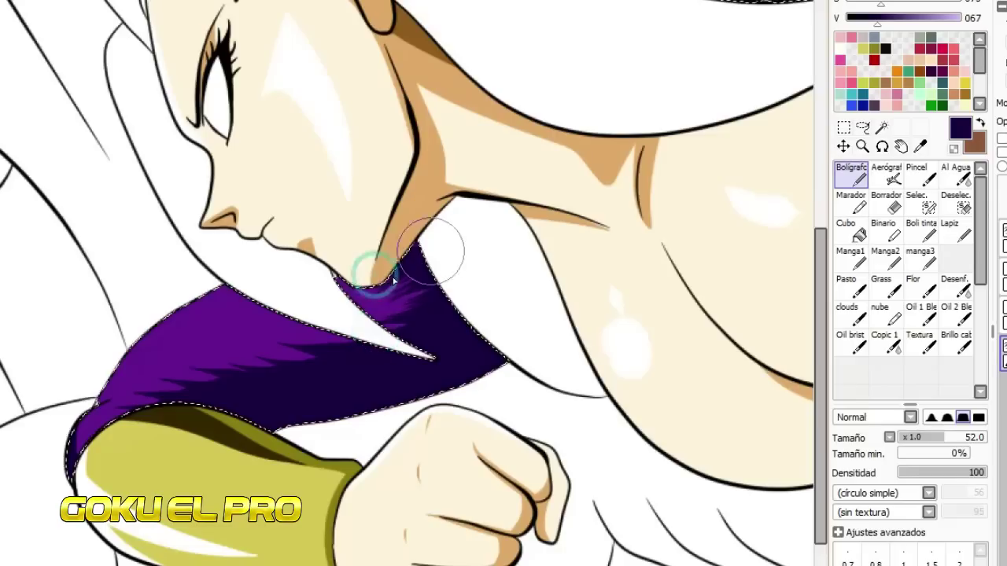
# Step: Paint thin light purple fur highlights at brightness 216 on the purple areas above the sleeve and behind the hair
pyautogui.click(943, 18)
pyautogui.moveTo(106, 397); pyautogui.dragTo(220, 288)
pyautogui.hscroll(6, 407, 283)
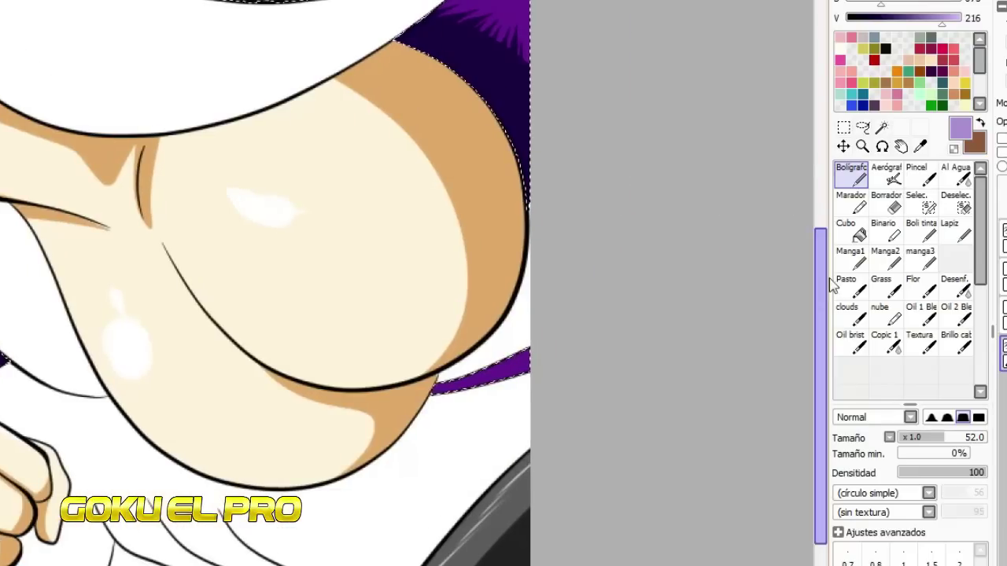
pyautogui.moveTo(824, 281); pyautogui.dragTo(798, 132)
pyautogui.moveTo(313, 208); pyautogui.dragTo(409, 136)
pyautogui.moveTo(357, 167); pyautogui.dragTo(454, 92)
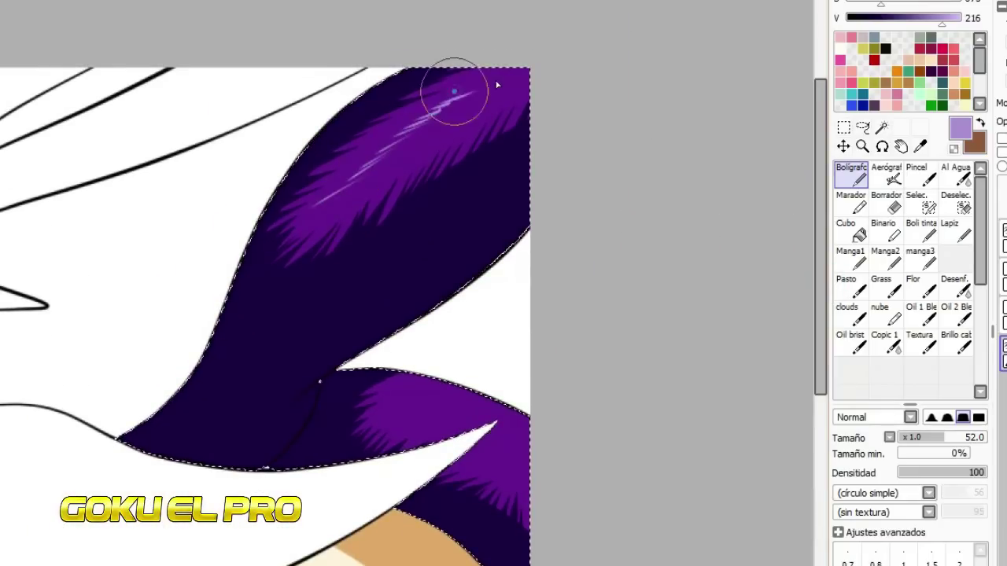
pyautogui.moveTo(376, 420)
pyautogui.mouseDown()
pyautogui.moveTo(420, 403)
pyautogui.moveTo(483, 422)
pyautogui.moveTo(526, 463)
pyautogui.moveTo(395, 402)
pyautogui.mouseUp()
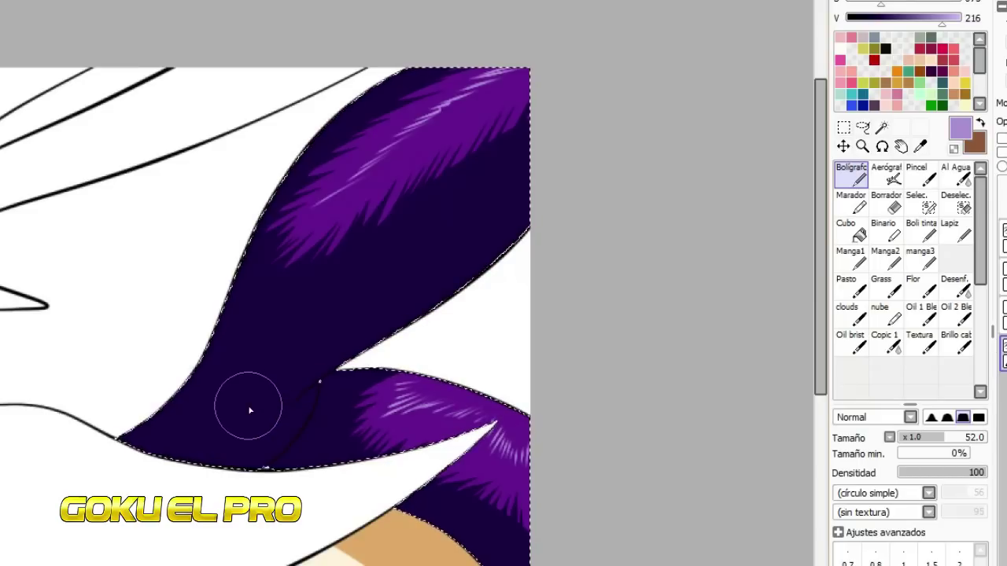
# Step: Patch the unfilled pixels at the narrow purple tip beside the sleeve with sampled purple at pen size 3.5
pyautogui.scroll(-1, 249, 410)
pyautogui.scroll(-1, 468, 258)
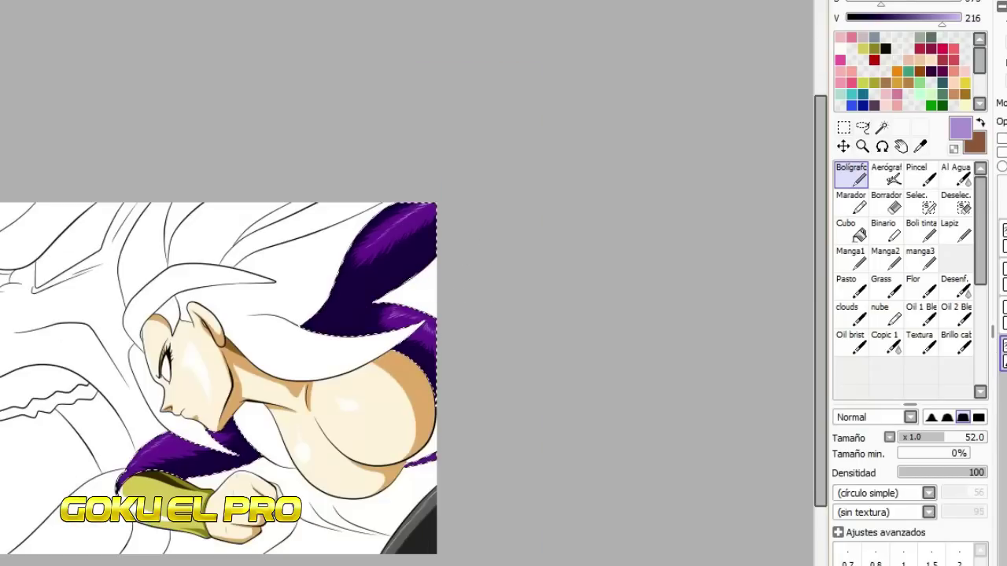
pyautogui.scroll(6, 119, 488)
pyautogui.scroll(1, 157, 362)
pyautogui.rightClick(188, 341)
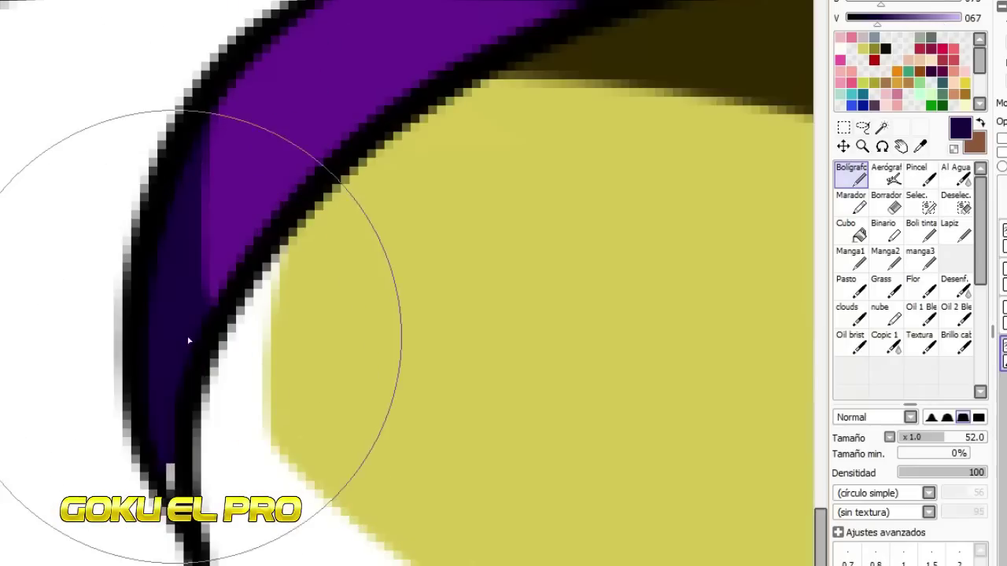
pyautogui.click(901, 437)
pyautogui.scroll(-1, 173, 483)
pyautogui.scroll(2, 354, 41)
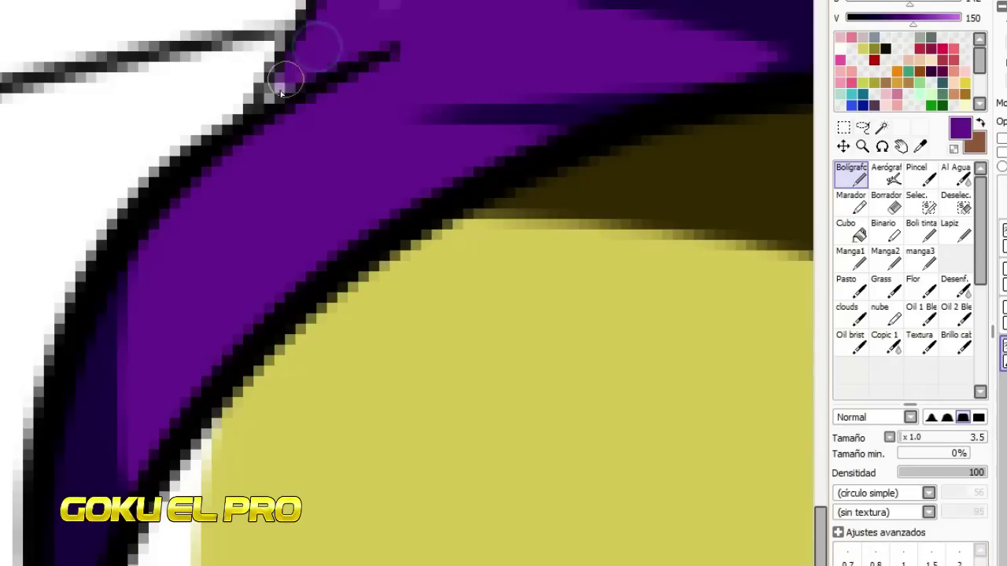
pyautogui.moveTo(283, 86); pyautogui.dragTo(271, 96)
pyautogui.scroll(-6, 117, 346)
pyautogui.scroll(5, 688, 113)
pyautogui.scroll(1, 524, 86)
pyautogui.scroll(-6, 378, 171)
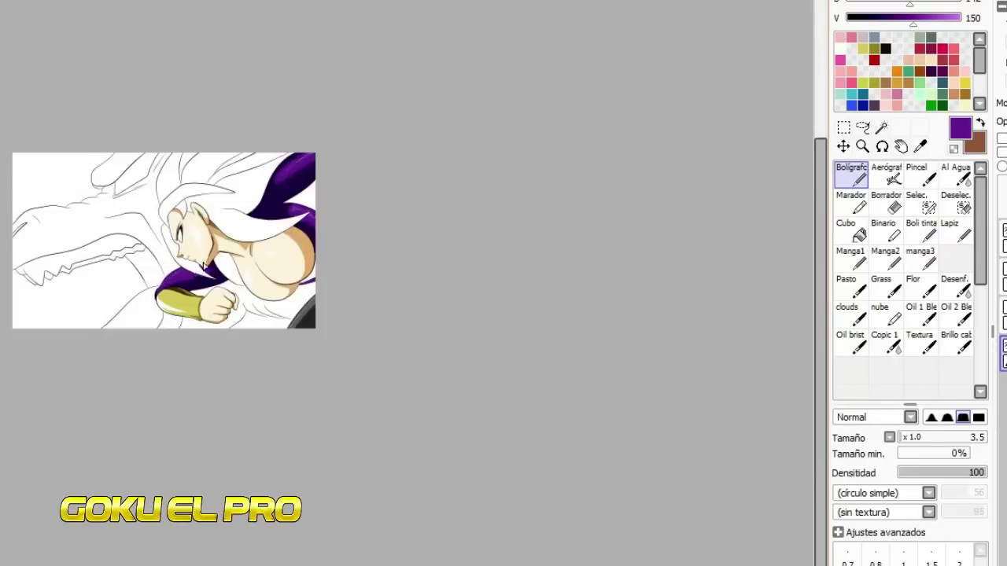
# Step: Patch the unfilled gaps where the purple strip meets the torso and in the indigo corner behind the hair with sampled colors
pyautogui.scroll(6, 204, 265)
pyautogui.keyDown('alt'); pyautogui.click(438, 367); pyautogui.keyUp('alt')
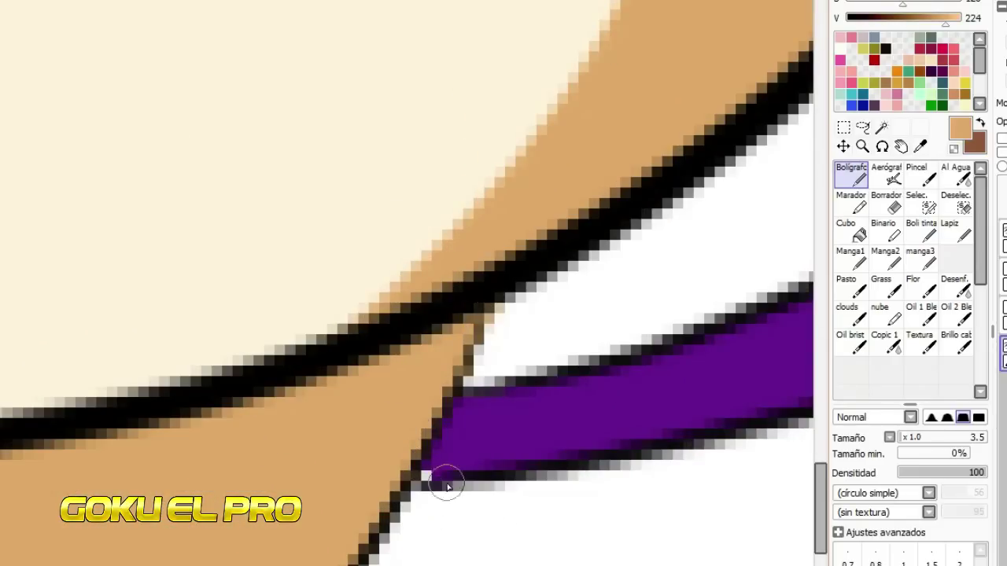
pyautogui.rightClick(463, 451)
pyautogui.click(429, 474)
pyautogui.scroll(-5, 343, 494)
pyautogui.scroll(4, 185, 197)
pyautogui.rightClick(184, 195)
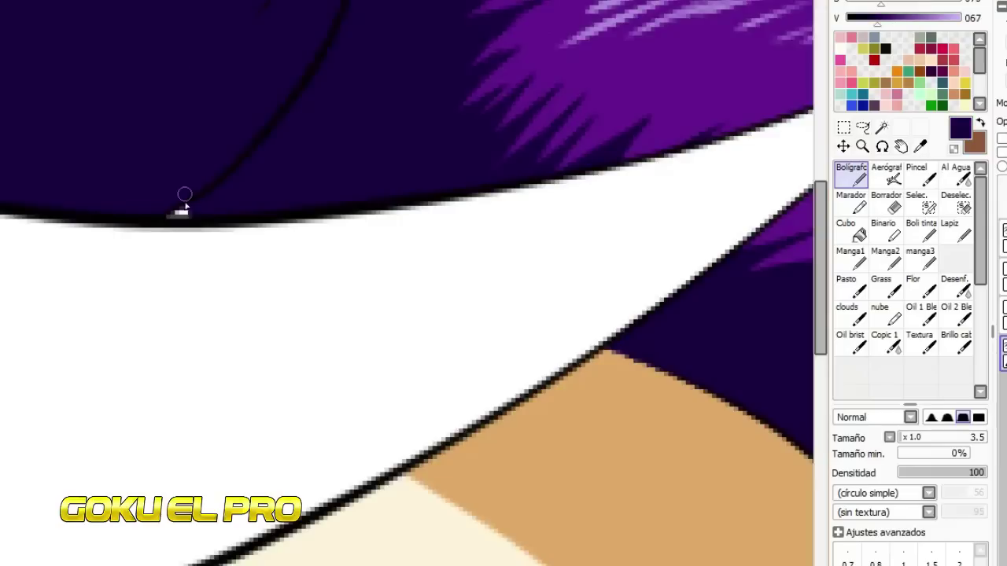
pyautogui.scroll(2, 184, 203)
pyautogui.scroll(-5, 279, 287)
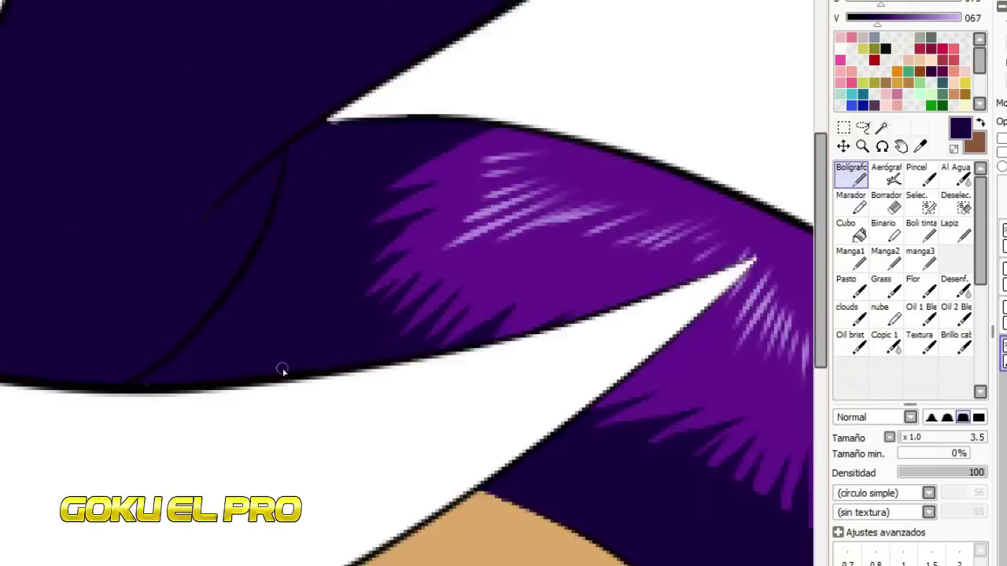
# Step: Select the white gap between the torso outline and the canvas edge and fill it with the tan skin shadow color
pyautogui.click(1003, 238)
pyautogui.click(882, 129)
pyautogui.scroll(2, 493, 458)
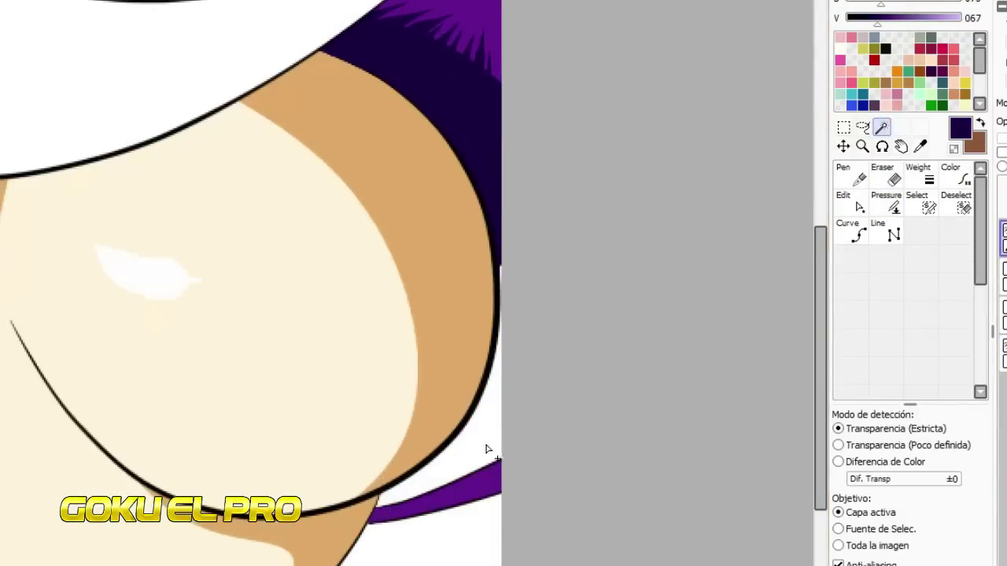
pyautogui.click(485, 446)
pyautogui.scroll(3, 495, 330)
pyautogui.click(914, 202)
pyautogui.scroll(1, 582, 204)
pyautogui.moveTo(511, 197); pyautogui.dragTo(513, 543)
pyautogui.scroll(-3, 650, 193)
pyautogui.click(1003, 354)
pyautogui.click(842, 230)
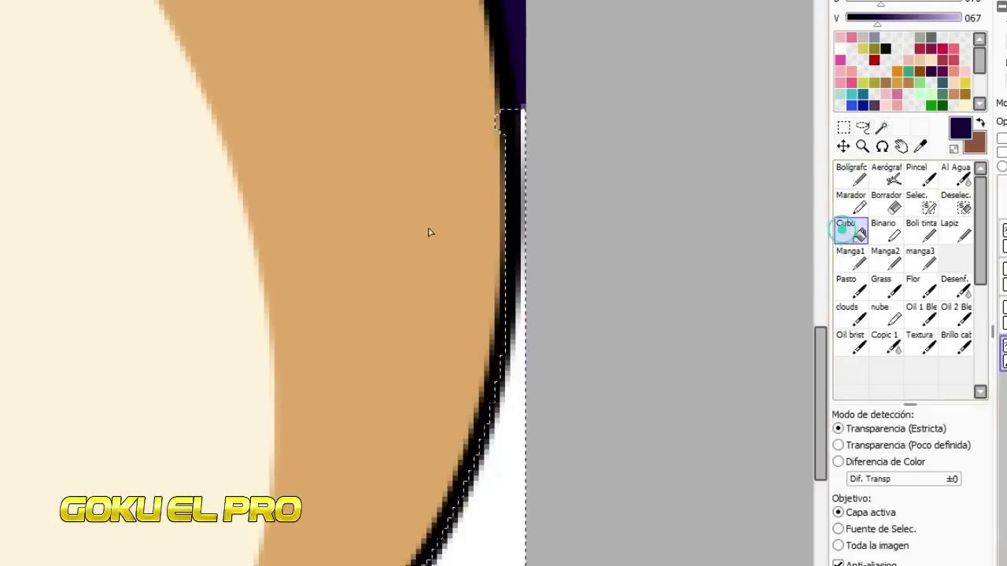
pyautogui.scroll(-4, 429, 232)
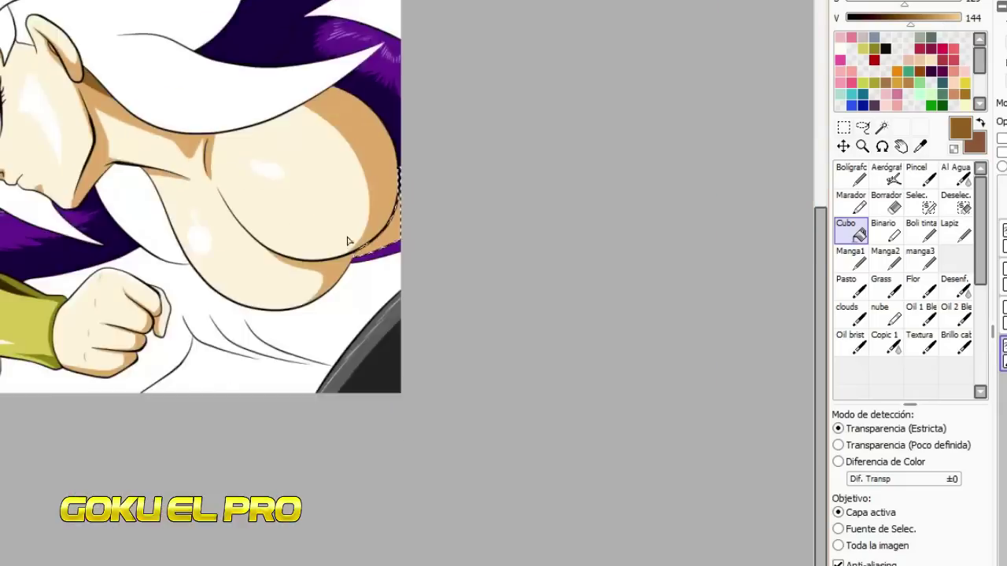
# Step: Paint brown shadows at brightness 144 and pen size 16.0 on the new tan area beside the torso
pyautogui.scroll(2, 349, 242)
pyautogui.moveTo(382, 240); pyautogui.dragTo(496, 346)
pyautogui.click(839, 171)
pyautogui.scroll(3, 504, 362)
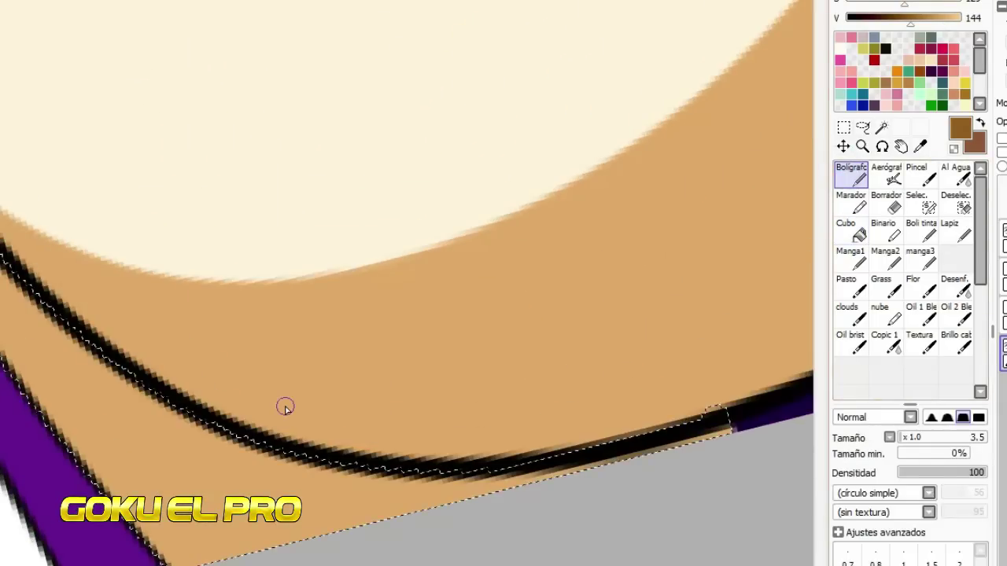
pyautogui.click(910, 438)
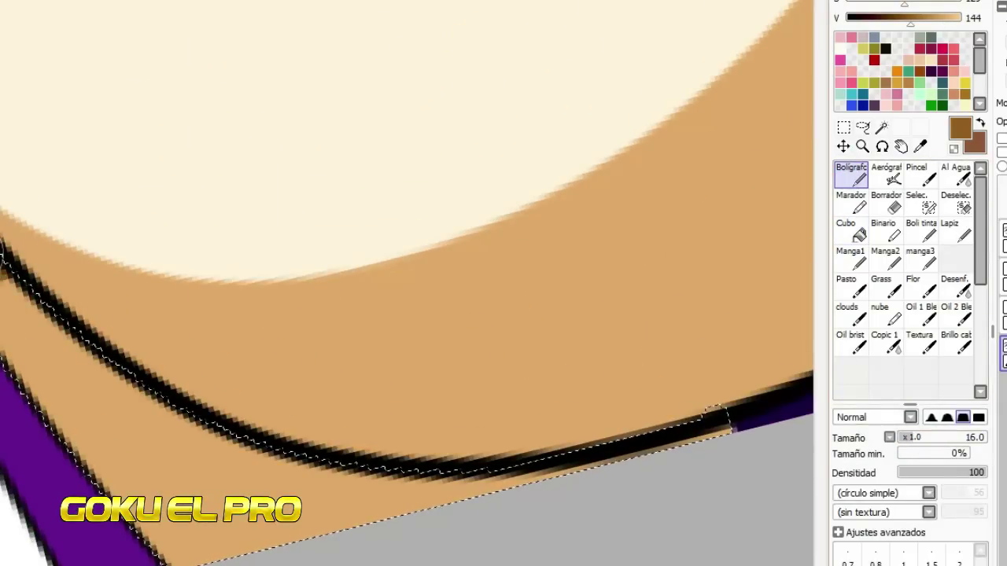
pyautogui.moveTo(140, 387); pyautogui.dragTo(274, 545)
pyautogui.moveTo(2, 292)
pyautogui.mouseDown()
pyautogui.moveTo(4, 315)
pyautogui.moveTo(47, 350)
pyautogui.mouseUp()
pyautogui.moveTo(139, 385); pyautogui.dragTo(250, 545)
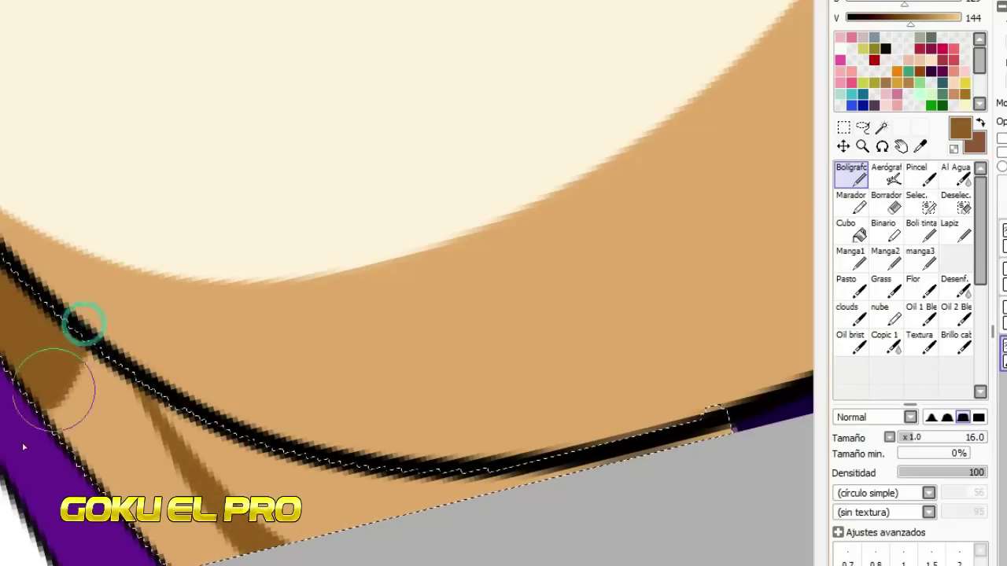
pyautogui.moveTo(55, 391); pyautogui.dragTo(66, 379)
pyautogui.moveTo(708, 442)
pyautogui.mouseDown()
pyautogui.moveTo(773, 393)
pyautogui.moveTo(472, 486)
pyautogui.moveTo(816, 428)
pyautogui.mouseUp()
pyautogui.hotkey('ctrl', 'z')
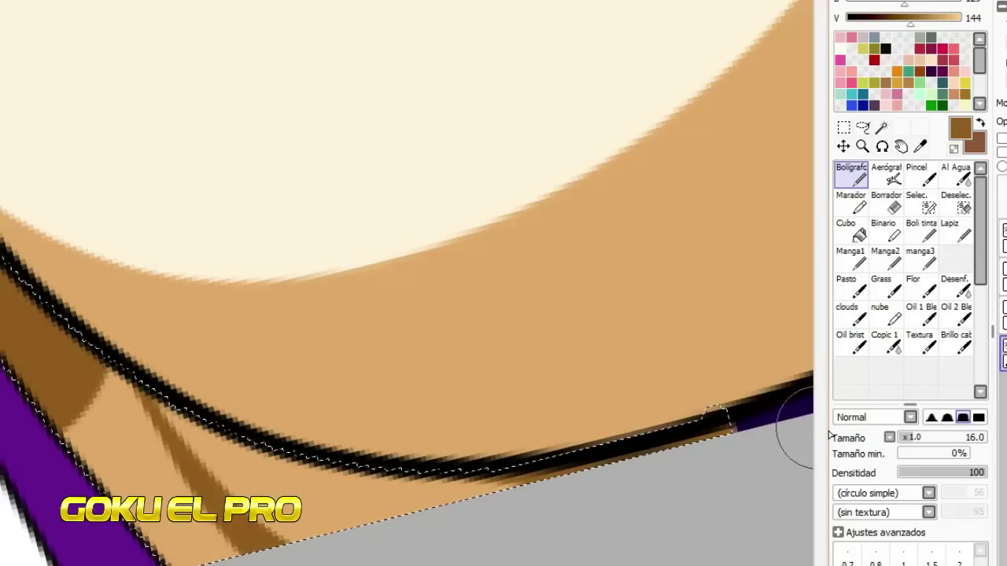
# Step: Select the torso skin from the line art, sample the purple of the adjoining strip and add a new layer
pyautogui.scroll(-3, 325, 226)
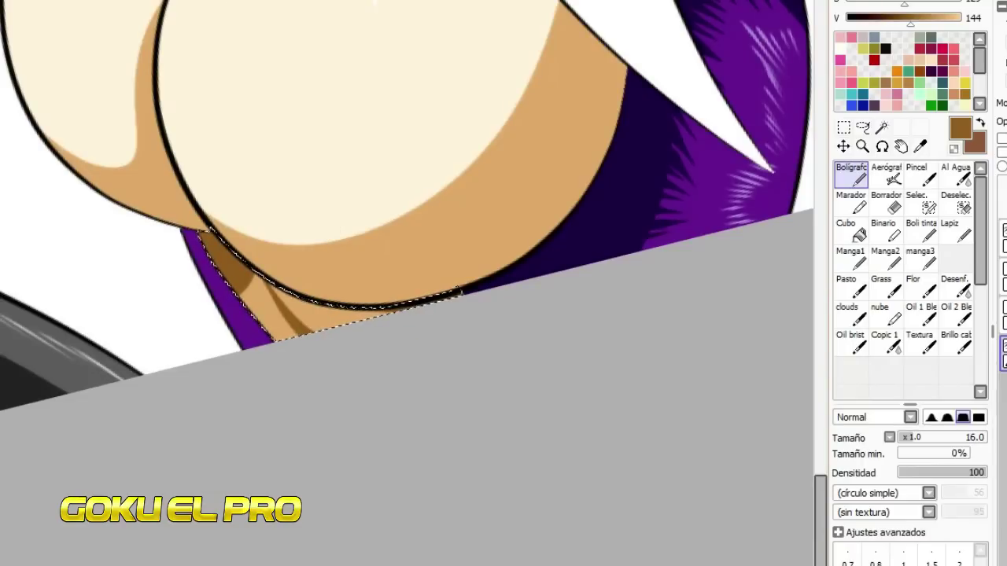
pyautogui.scroll(-2, 370, 245)
pyautogui.press('Home')
pyautogui.moveTo(15, 177); pyautogui.dragTo(124, 188)
pyautogui.scroll(2, 129, 177)
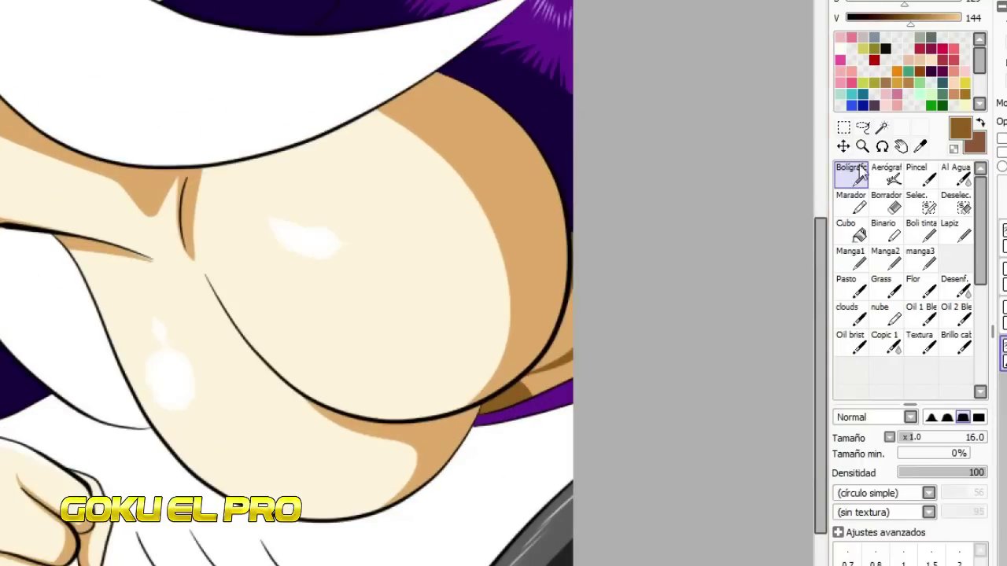
pyautogui.click(1004, 238)
pyautogui.click(882, 127)
pyautogui.click(511, 231)
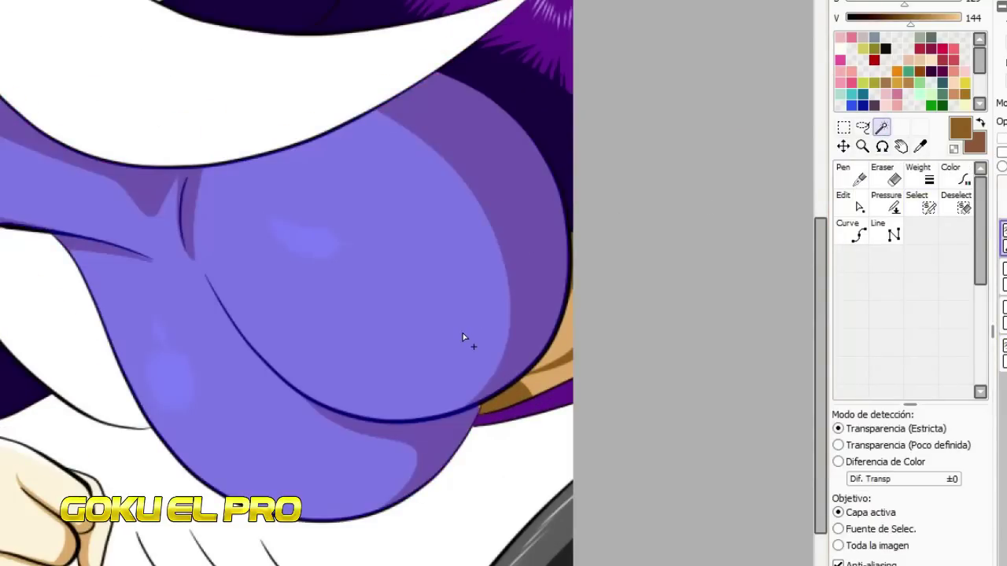
pyautogui.scroll(2, 567, 380)
pyautogui.click(1004, 354)
pyautogui.click(858, 182)
pyautogui.rightClick(546, 409)
pyautogui.scroll(-1, 541, 406)
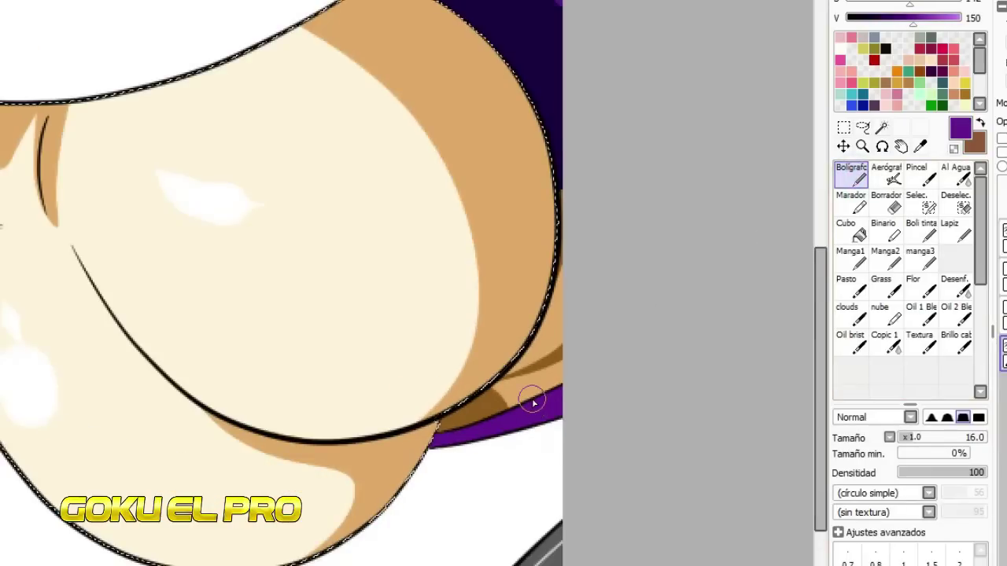
pyautogui.click(1005, 186)
# Step: Draw curved purple boundaries at pen size 47.0 across both rounded parts of the selected torso
pyautogui.click(939, 439)
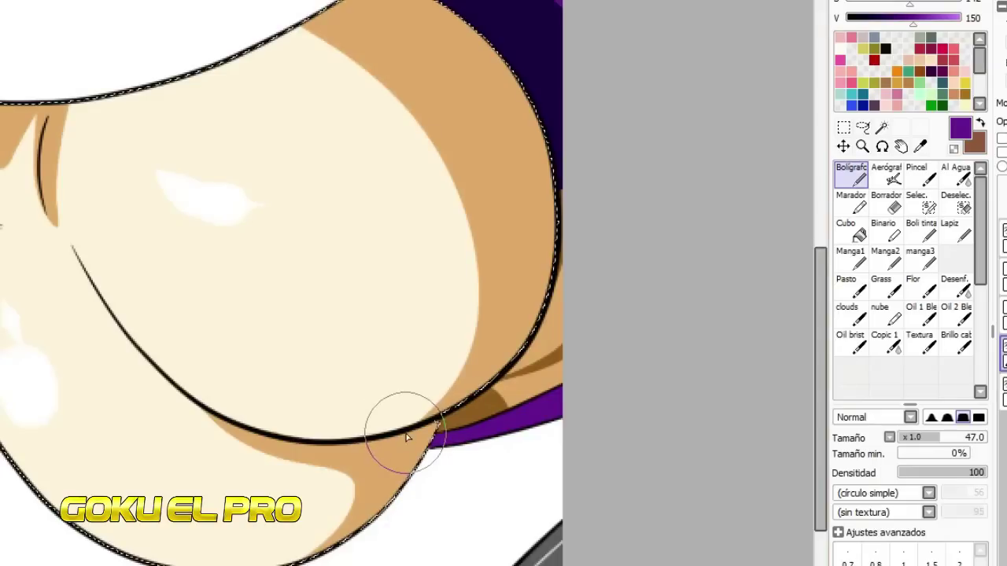
pyautogui.moveTo(407, 437); pyautogui.dragTo(293, 55)
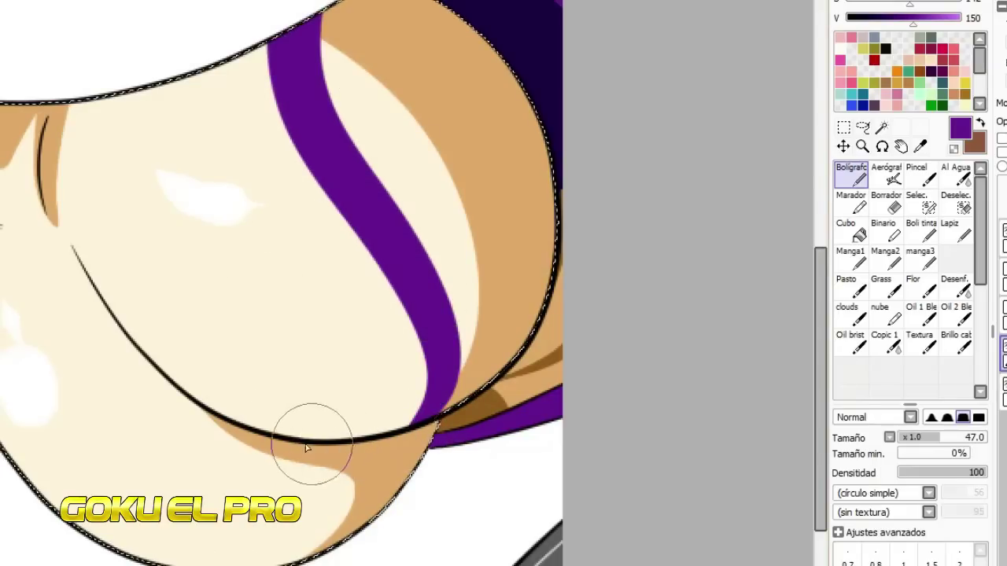
pyautogui.moveTo(229, 421); pyautogui.dragTo(149, 560)
pyautogui.hotkey('ctrl', 'z')
pyautogui.moveTo(197, 405); pyautogui.dragTo(138, 555)
pyautogui.moveTo(190, 395)
pyautogui.mouseDown()
pyautogui.moveTo(393, 226)
pyautogui.moveTo(288, 35)
pyautogui.moveTo(274, 503)
pyautogui.mouseUp()
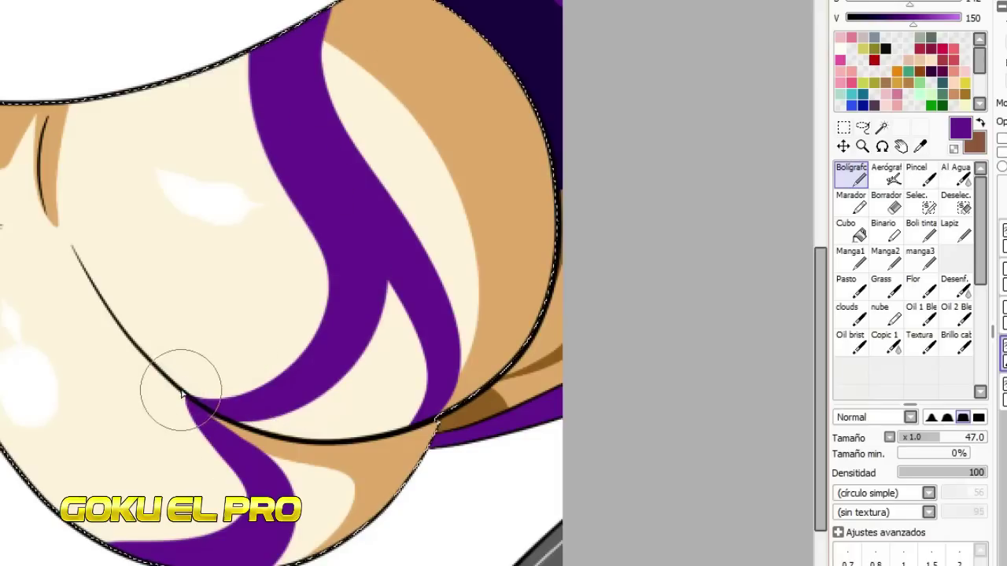
# Step: Fill the outer side of the torso boundaries with purple and paint a dark indigo shadow band along the outer edge
pyautogui.click(845, 229)
pyautogui.click(503, 225)
pyautogui.click(330, 472)
pyautogui.click(851, 173)
pyautogui.click(216, 422)
pyautogui.keyDown('alt'); pyautogui.click(521, 11); pyautogui.keyUp('alt')
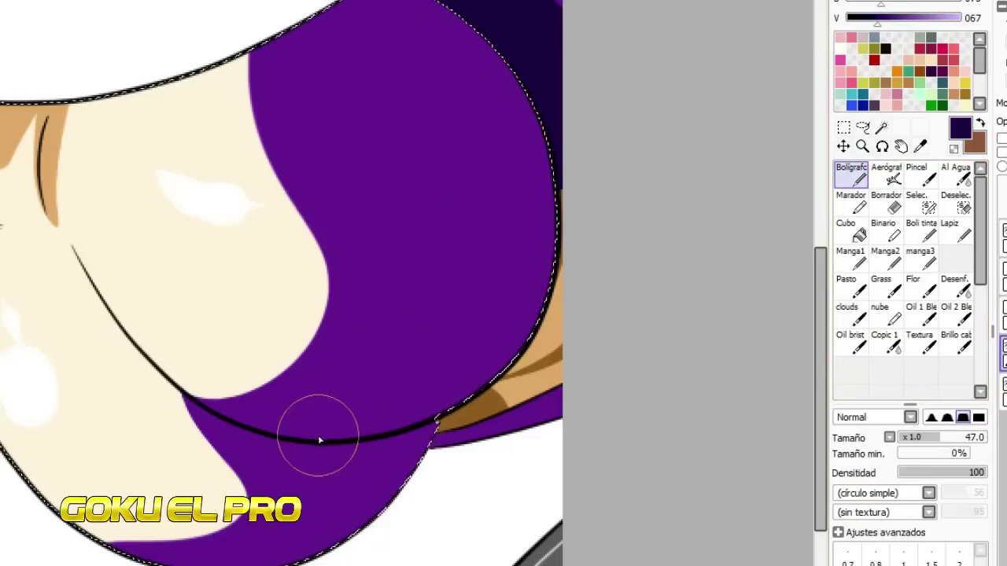
pyautogui.moveTo(314, 427); pyautogui.dragTo(540, 268)
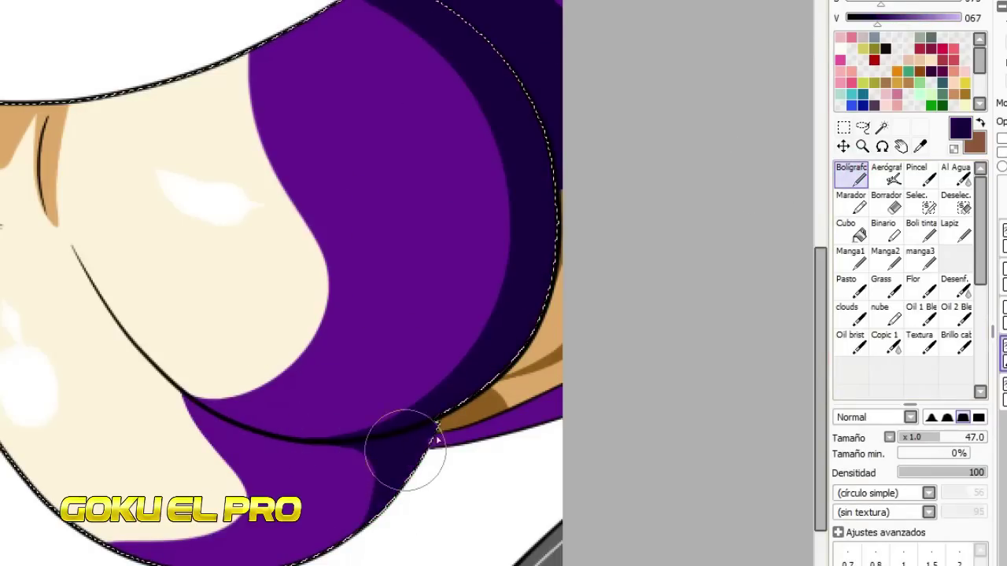
# Step: Break up the border between the torso's purple patch and the light skin with spiky, fur-like purple strokes
pyautogui.keyDown('alt'); pyautogui.click(282, 510); pyautogui.keyUp('alt')
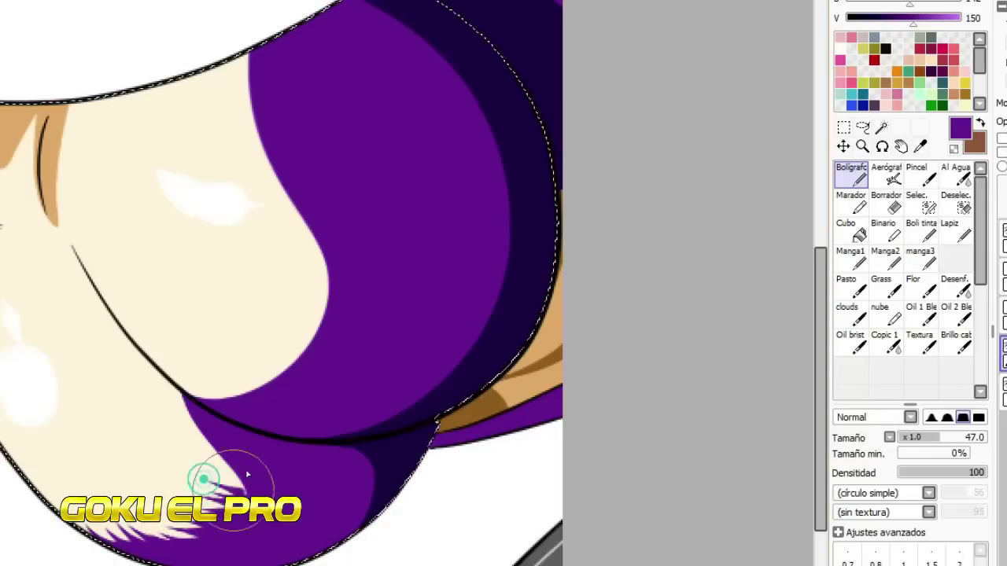
pyautogui.moveTo(169, 399); pyautogui.dragTo(195, 472)
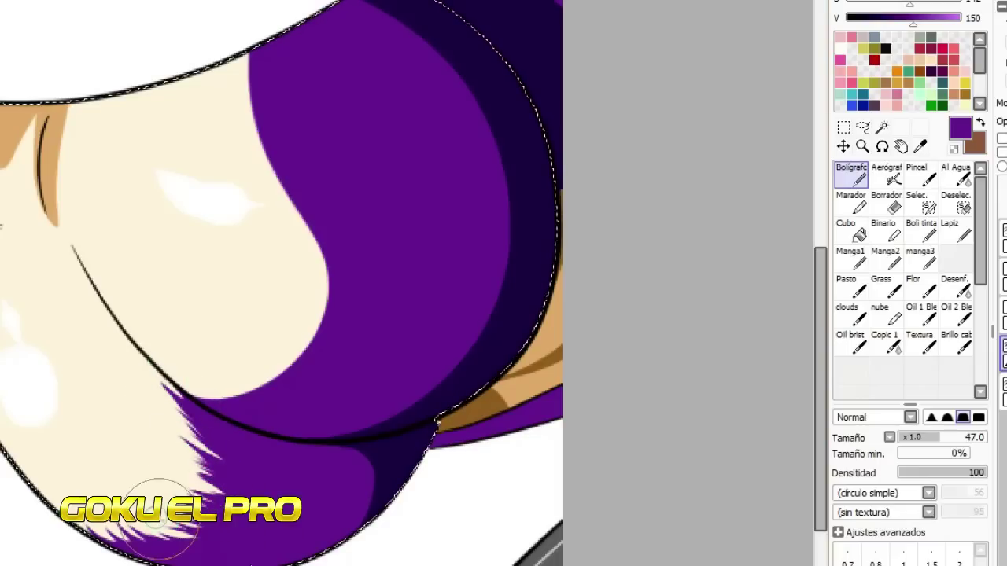
pyautogui.moveTo(190, 480); pyautogui.dragTo(259, 471)
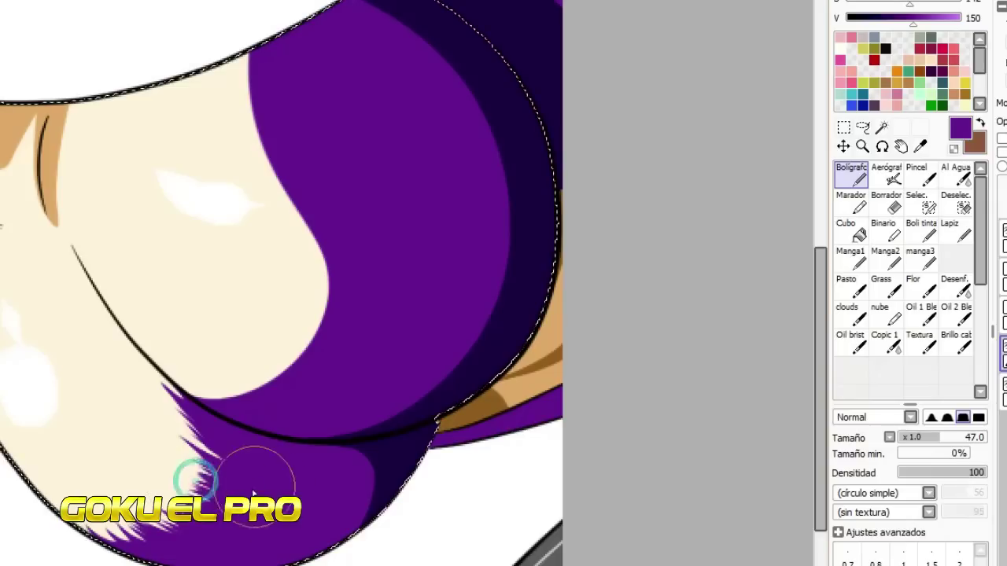
pyautogui.moveTo(179, 368); pyautogui.dragTo(206, 403)
pyautogui.moveTo(203, 370)
pyautogui.mouseDown()
pyautogui.moveTo(252, 405)
pyautogui.moveTo(263, 393)
pyautogui.mouseUp()
pyautogui.moveTo(244, 359)
pyautogui.mouseDown()
pyautogui.moveTo(317, 389)
pyautogui.moveTo(278, 288)
pyautogui.moveTo(301, 262)
pyautogui.moveTo(252, 157)
pyautogui.moveTo(254, 196)
pyautogui.moveTo(288, 234)
pyautogui.moveTo(288, 268)
pyautogui.moveTo(314, 275)
pyautogui.moveTo(292, 304)
pyautogui.moveTo(298, 326)
pyautogui.moveTo(275, 346)
pyautogui.moveTo(205, 359)
pyautogui.moveTo(215, 382)
pyautogui.mouseUp()
# Step: Sample the dark indigo and break up the shadow borders on both rounded torso parts with spiky, fur-like strokes
pyautogui.rightClick(494, 75)
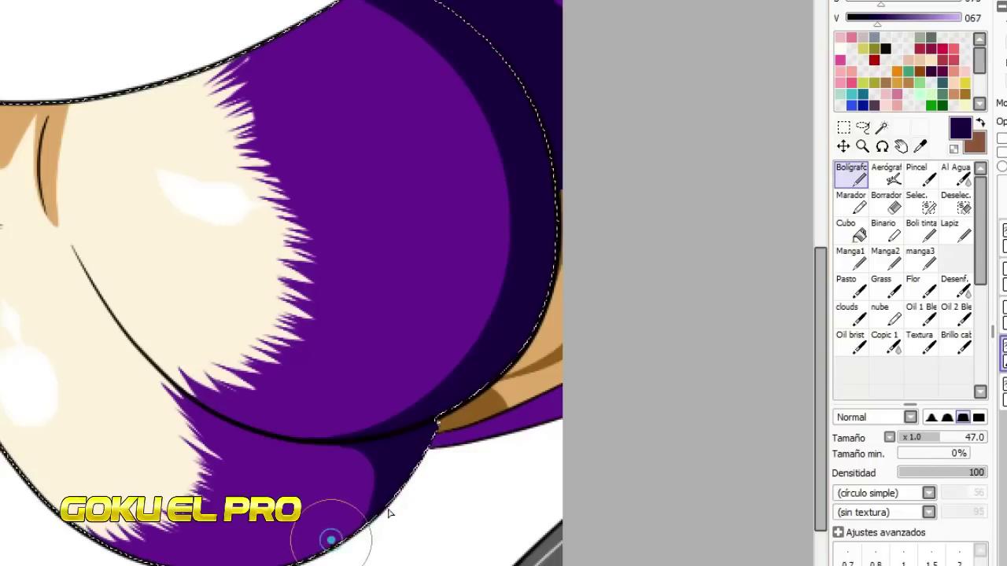
pyautogui.moveTo(336, 489)
pyautogui.mouseDown()
pyautogui.moveTo(315, 457)
pyautogui.moveTo(320, 413)
pyautogui.moveTo(434, 372)
pyautogui.moveTo(382, 398)
pyautogui.mouseUp()
pyautogui.moveTo(494, 351); pyautogui.dragTo(452, 308)
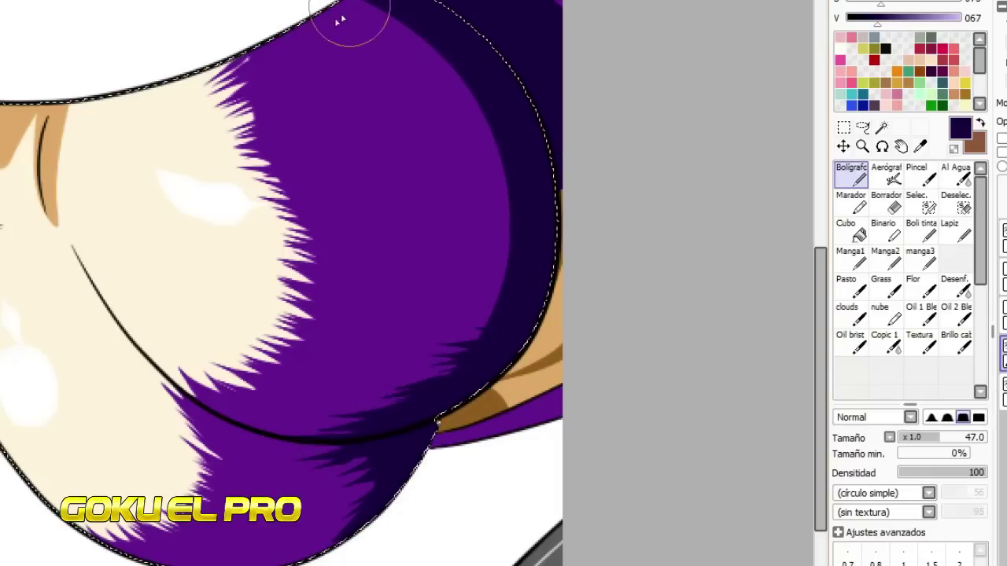
pyautogui.moveTo(404, 100); pyautogui.dragTo(481, 109)
pyautogui.moveTo(432, 125); pyautogui.dragTo(492, 132)
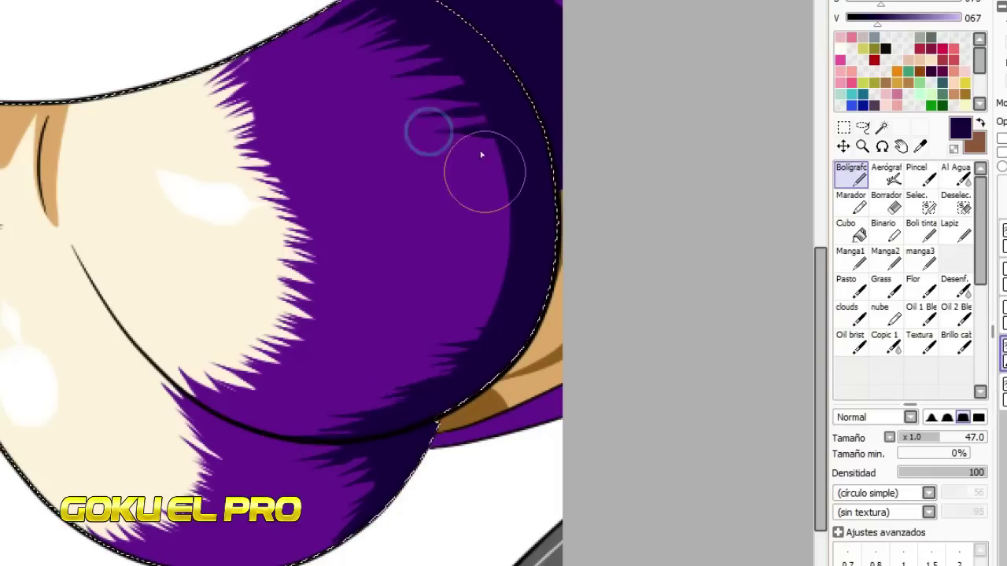
pyautogui.moveTo(422, 160); pyautogui.dragTo(505, 164)
pyautogui.moveTo(450, 192); pyautogui.dragTo(511, 188)
pyautogui.moveTo(466, 216); pyautogui.dragTo(513, 224)
pyautogui.moveTo(471, 247); pyautogui.dragTo(481, 250)
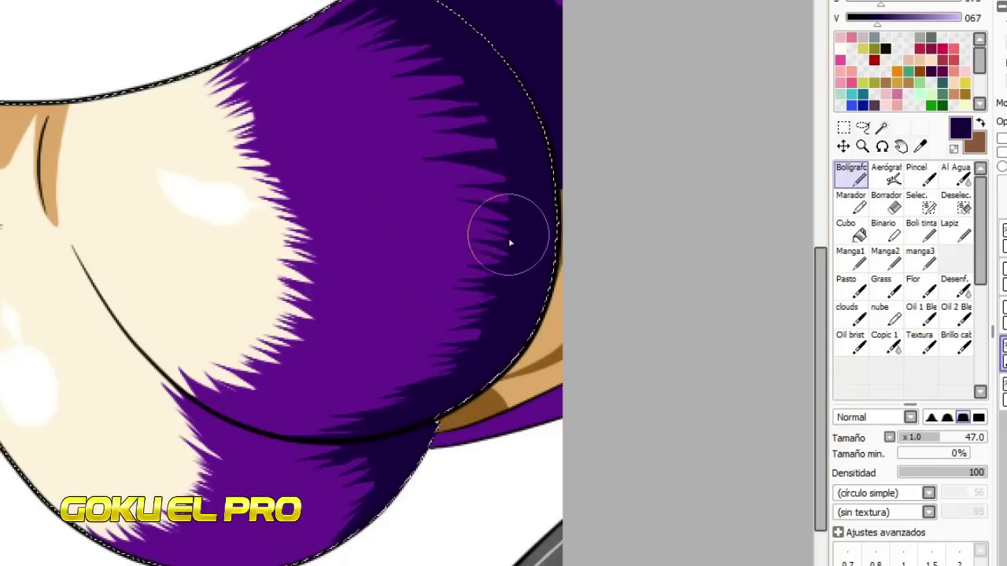
# Step: Add denser indigo fur spikes along the upper, middle and lower parts of the larger torso shadow's border
pyautogui.moveTo(472, 269); pyautogui.dragTo(514, 267)
pyautogui.moveTo(472, 224); pyautogui.dragTo(513, 226)
pyautogui.moveTo(449, 184); pyautogui.dragTo(535, 192)
pyautogui.moveTo(427, 163); pyautogui.dragTo(543, 173)
pyautogui.moveTo(440, 128); pyautogui.dragTo(503, 136)
pyautogui.moveTo(398, 87); pyautogui.dragTo(446, 84)
pyautogui.moveTo(424, 165); pyautogui.dragTo(503, 167)
pyautogui.moveTo(394, 386); pyautogui.dragTo(484, 370)
pyautogui.moveTo(403, 370); pyautogui.dragTo(492, 354)
pyautogui.moveTo(419, 336); pyautogui.dragTo(508, 327)
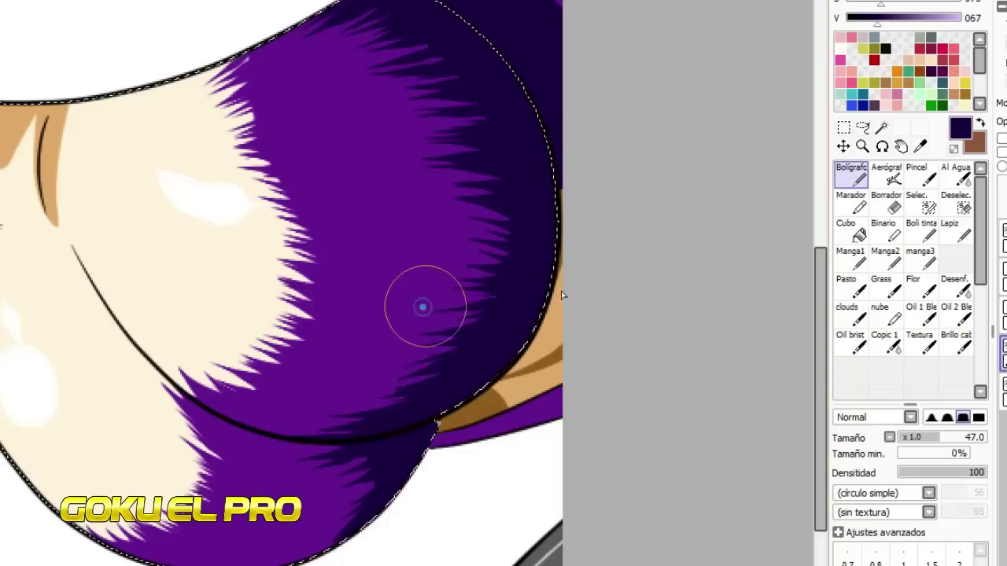
# Step: Extend the larger torso shadow inward with longer indigo fur spikes, working from its lower edge up to the top
pyautogui.moveTo(424, 306); pyautogui.dragTo(504, 303)
pyautogui.moveTo(421, 277); pyautogui.dragTo(496, 273)
pyautogui.moveTo(422, 253); pyautogui.dragTo(504, 250)
pyautogui.moveTo(416, 229); pyautogui.dragTo(503, 233)
pyautogui.moveTo(486, 267)
pyautogui.mouseDown()
pyautogui.moveTo(508, 254)
pyautogui.moveTo(502, 245)
pyautogui.moveTo(508, 265)
pyautogui.mouseUp()
pyautogui.moveTo(434, 204); pyautogui.dragTo(489, 208)
pyautogui.moveTo(434, 186); pyautogui.dragTo(500, 185)
pyautogui.moveTo(427, 162); pyautogui.dragTo(497, 167)
pyautogui.moveTo(422, 141); pyautogui.dragTo(481, 147)
pyautogui.moveTo(416, 125); pyautogui.dragTo(477, 126)
pyautogui.moveTo(406, 101); pyautogui.dragTo(474, 97)
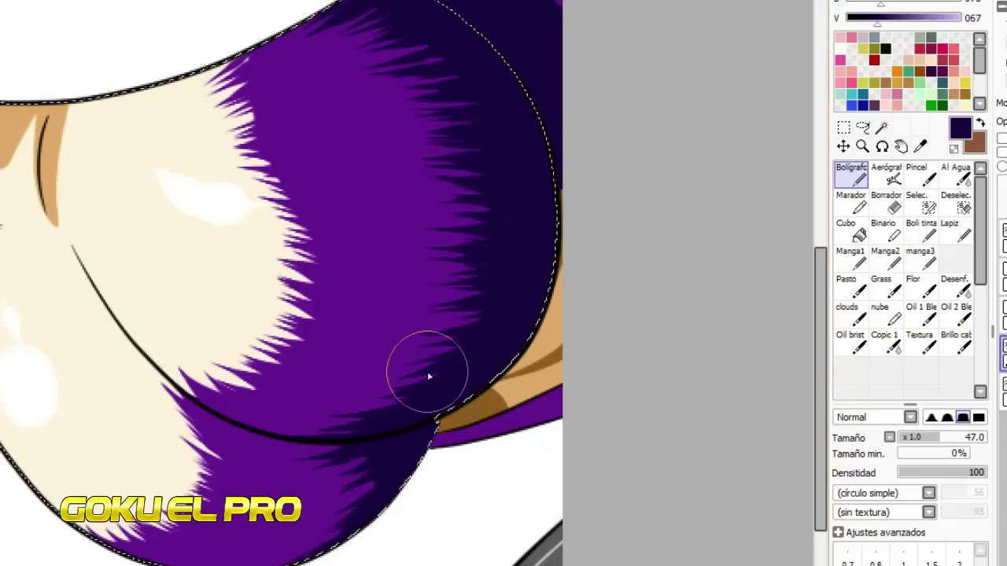
# Step: Clear the selection and paint over the tiny gap beside the brown patch, where the torso outlines meet, with dark indigo at pen size 8.0
pyautogui.scroll(-4, 413, 378)
pyautogui.scroll(3, 413, 377)
pyautogui.scroll(-3, 236, 206)
pyautogui.scroll(1, 236, 208)
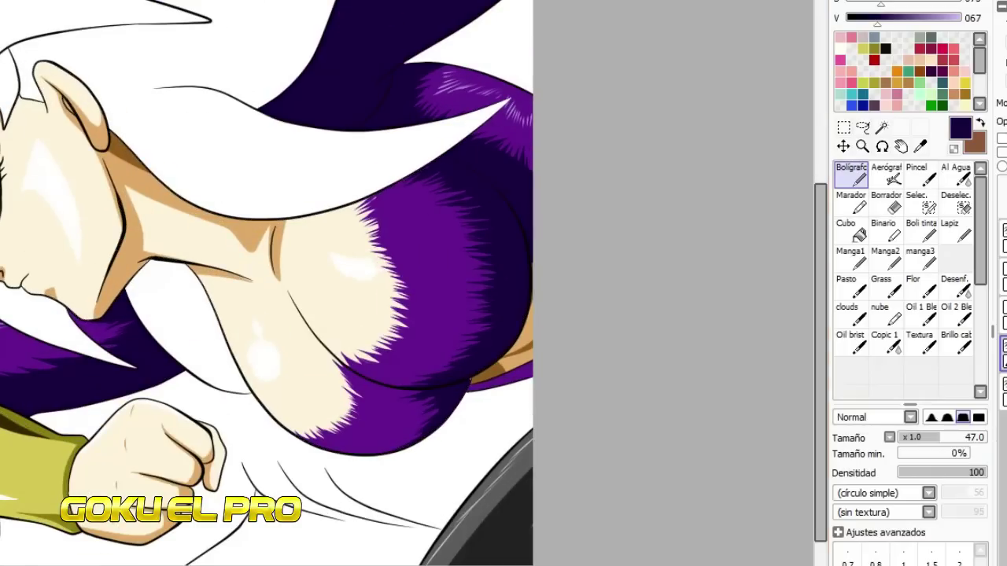
pyautogui.click(1004, 239)
pyautogui.click(881, 127)
pyautogui.scroll(7, 472, 381)
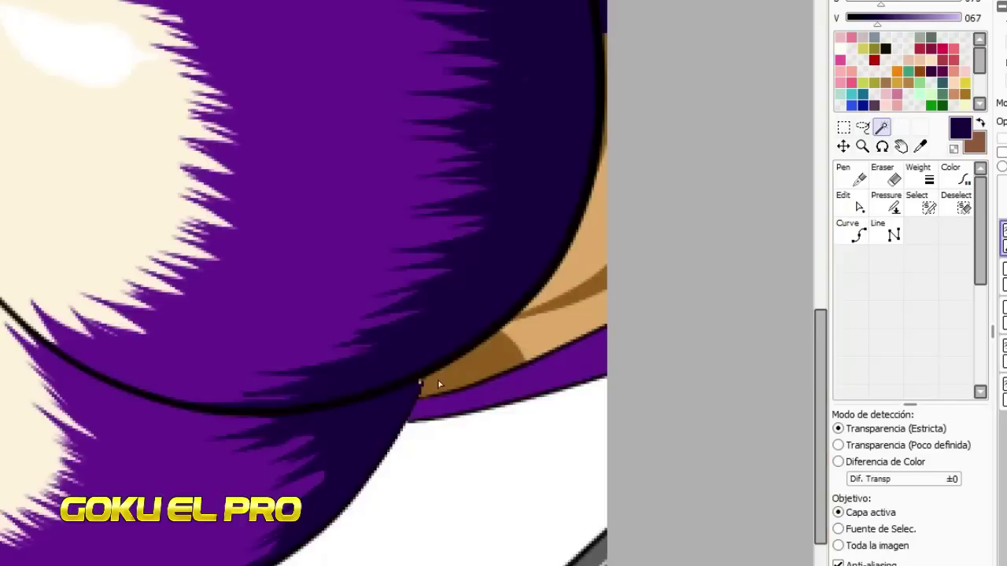
pyautogui.click(1003, 391)
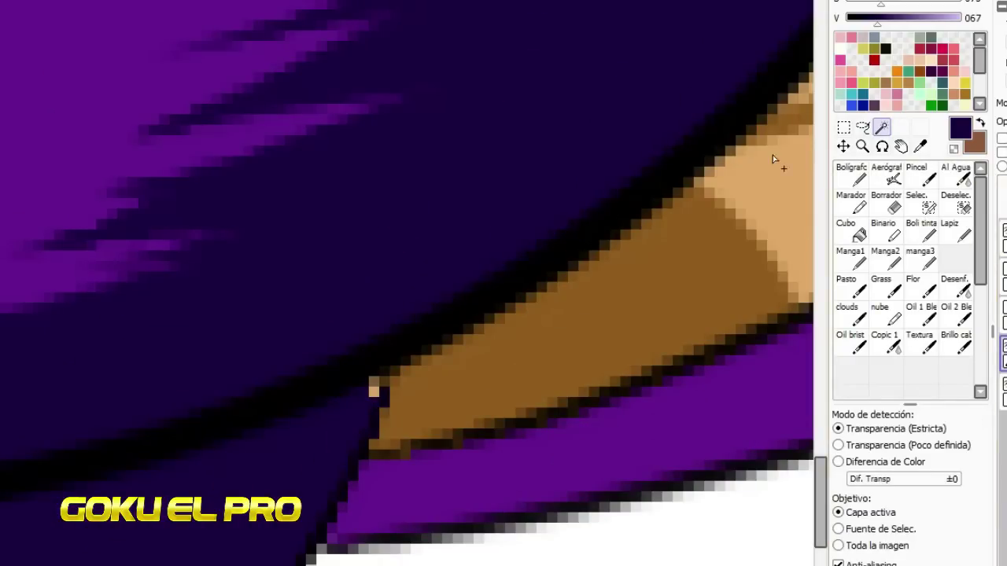
pyautogui.click(851, 175)
pyautogui.scroll(-5, 325, 393)
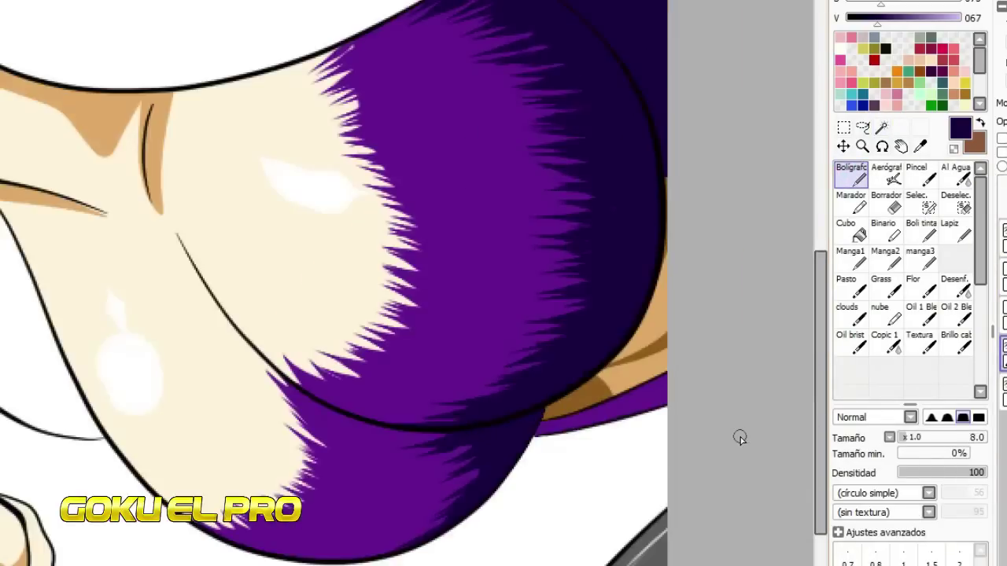
# Step: Adjust the line pressure of the torso outlines on the line art layer
pyautogui.scroll(1, 682, 423)
pyautogui.click(1004, 238)
pyautogui.click(885, 205)
pyautogui.scroll(3, 485, 442)
pyautogui.moveTo(444, 492)
pyautogui.mouseDown()
pyautogui.moveTo(568, 465)
pyautogui.moveTo(486, 429)
pyautogui.moveTo(636, 414)
pyautogui.mouseUp()
pyautogui.moveTo(509, 319); pyautogui.dragTo(640, 316)
pyautogui.scroll(-3, 572, 324)
# Step: Fill the selected hair areas with dark red on the color layer Capa1
pyautogui.scroll(-3, 570, 321)
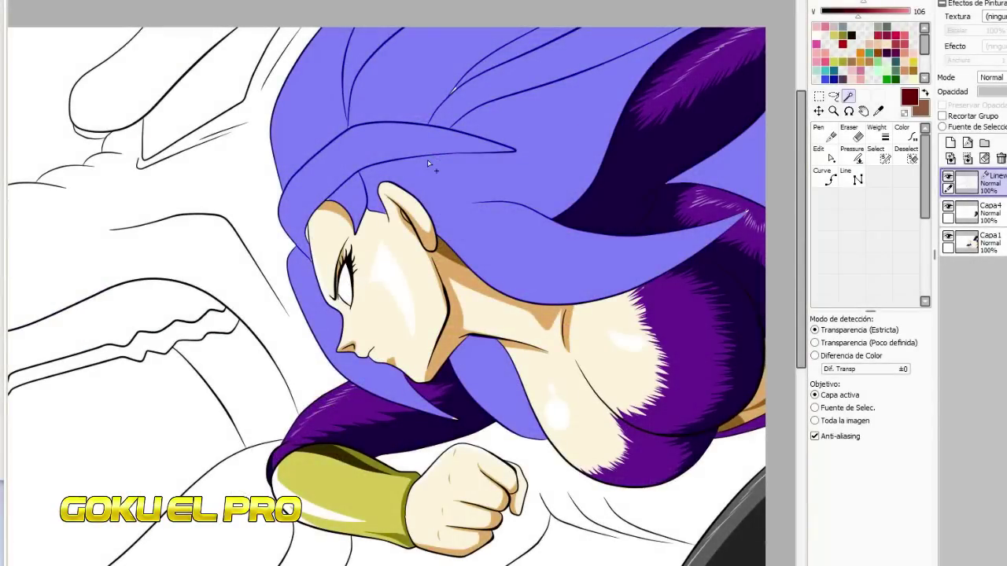
pyautogui.click(824, 174)
pyautogui.click(594, 137)
pyautogui.click(594, 137)
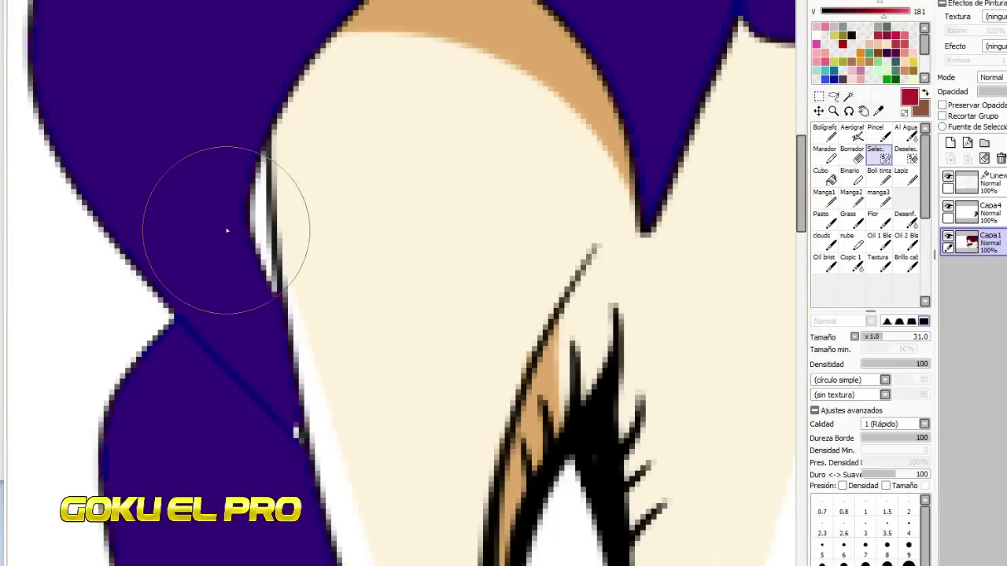
# Step: Add the missed slivers of hair beside the forehead and at the hairline to the selection at brush size 9.0
pyautogui.scroll(1, 256, 217)
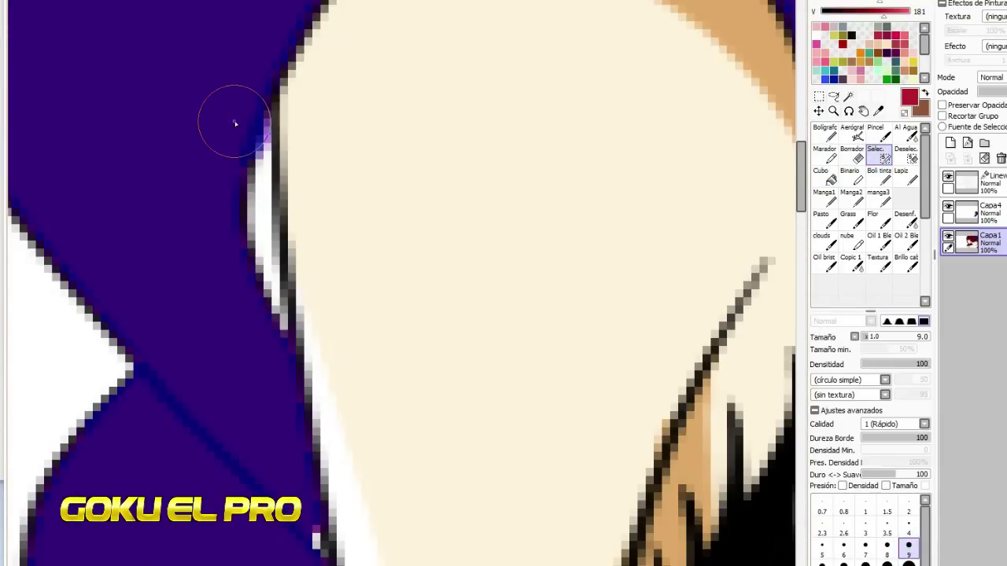
pyautogui.moveTo(235, 123); pyautogui.dragTo(236, 113)
pyautogui.scroll(-1, 257, 423)
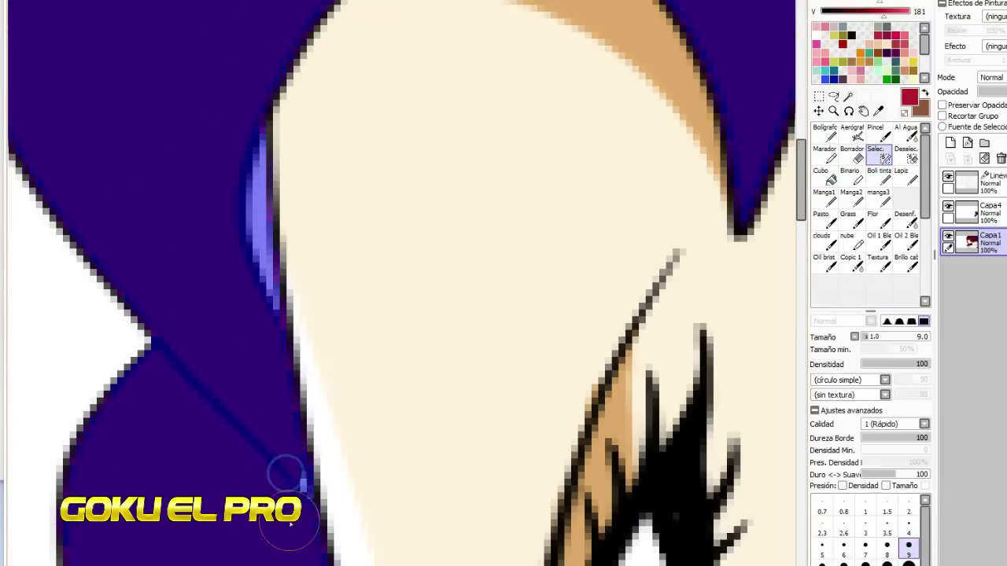
pyautogui.scroll(-2, 290, 519)
pyautogui.scroll(4, 456, 118)
pyautogui.moveTo(315, 85); pyautogui.dragTo(274, 99)
pyautogui.scroll(-5, 158, 54)
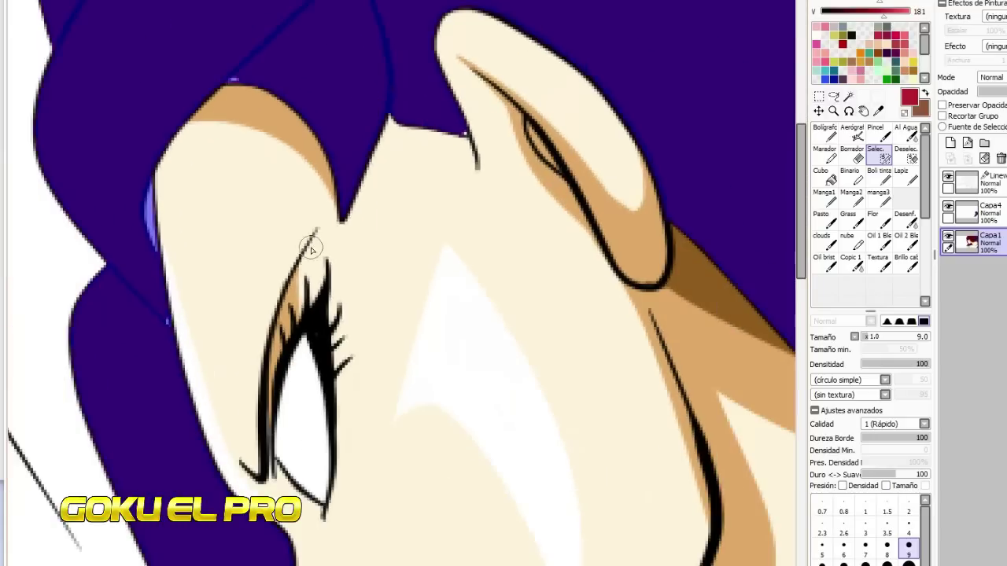
# Step: Add the missed tip of the front hair strand over the sleeve to the selection at brush size 3.5
pyautogui.scroll(-2, 312, 250)
pyautogui.scroll(3, 445, 523)
pyautogui.scroll(3, 446, 539)
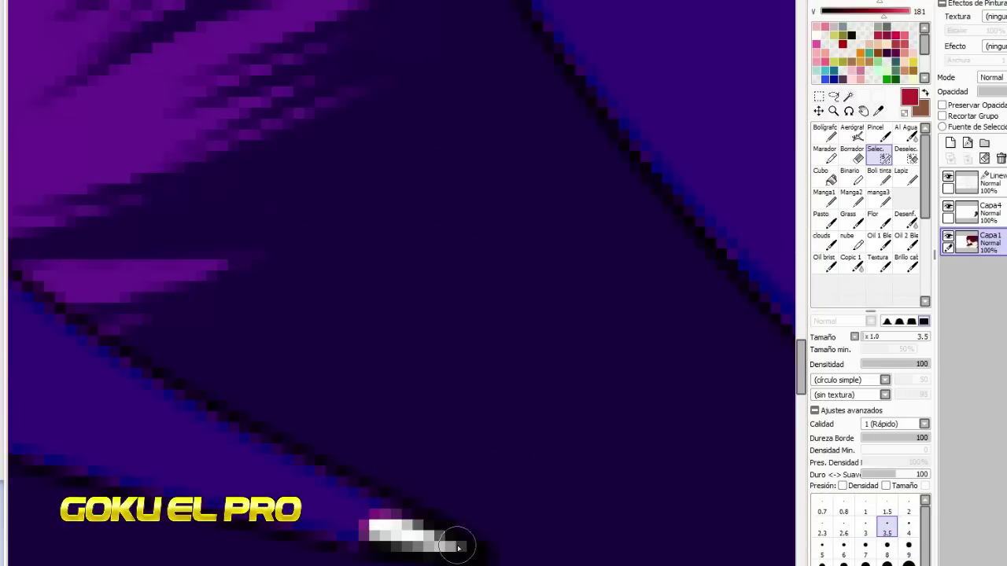
pyautogui.scroll(-5, 410, 544)
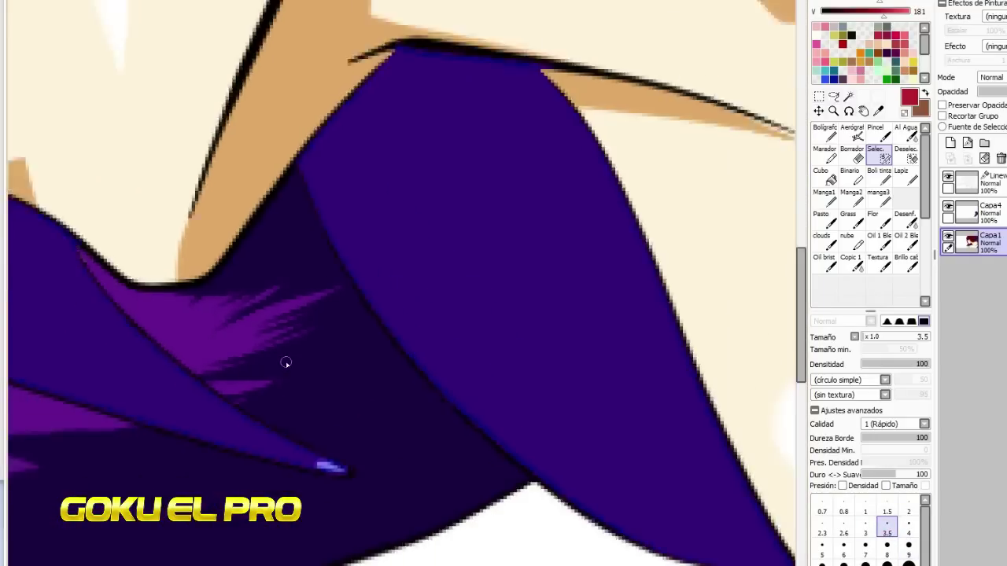
# Step: Thicken the line art at the pointed tip of the long hair strand over the shoulder by raising its point pressure
pyautogui.scroll(3, 681, 240)
pyautogui.scroll(3, 682, 240)
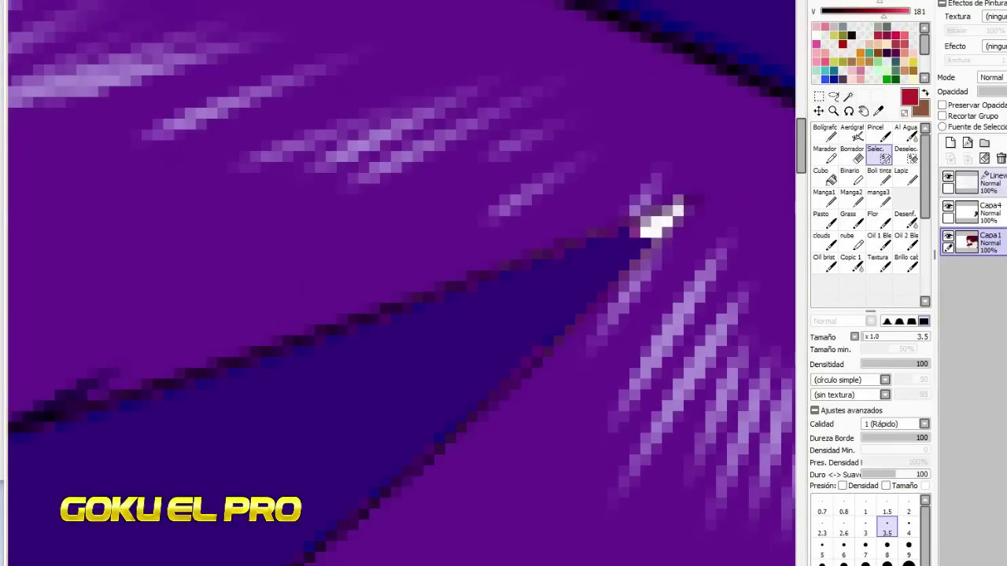
pyautogui.click(993, 182)
pyautogui.click(851, 155)
pyautogui.moveTo(697, 198); pyautogui.dragTo(722, 196)
pyautogui.scroll(-3, 706, 214)
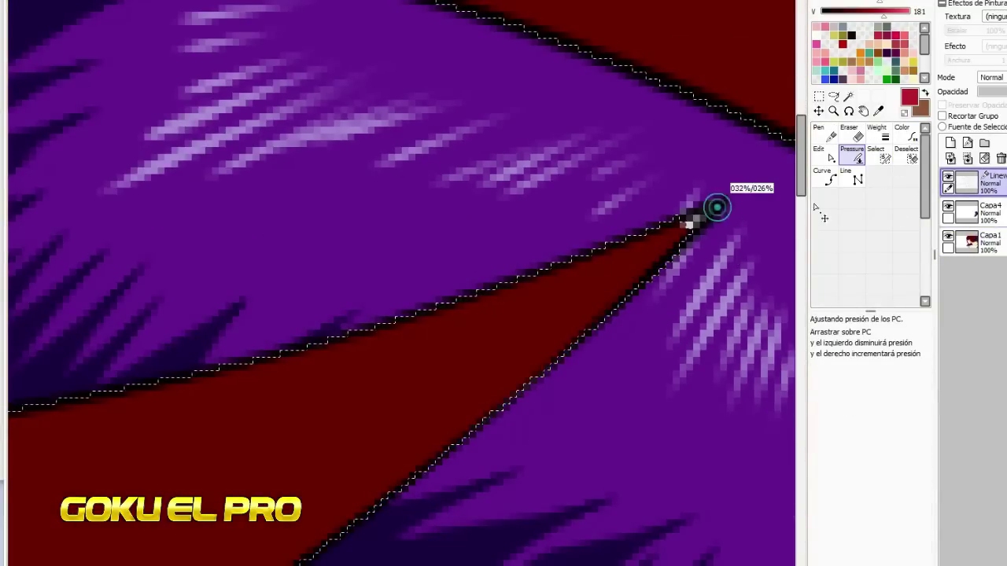
# Step: Thicken the line art along the shoulder strand and at the purple fur's junction with the rear hair by adjusting point pressure
pyautogui.scroll(-3, 556, 263)
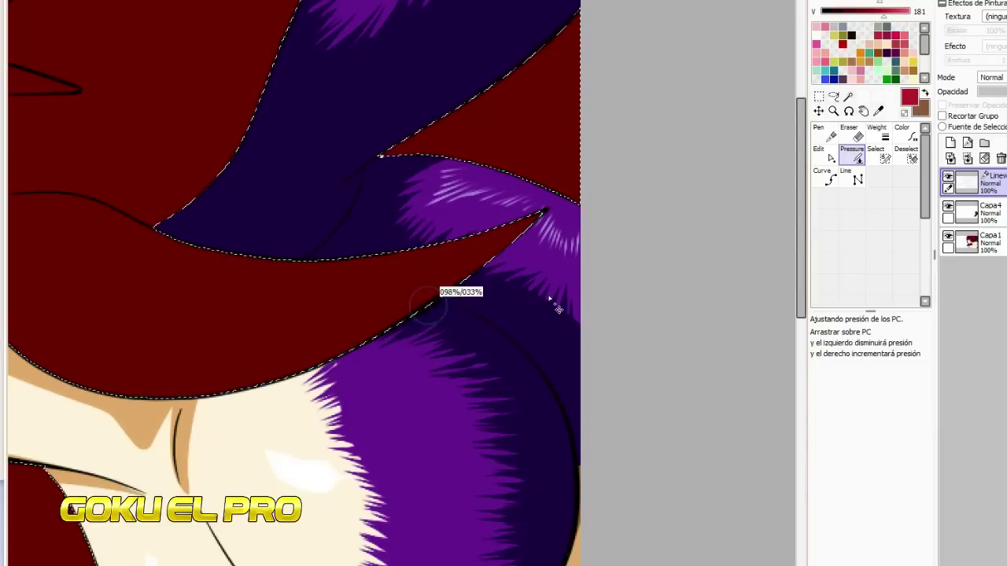
pyautogui.scroll(2, 557, 308)
pyautogui.scroll(-2, 554, 232)
pyautogui.scroll(4, 406, 132)
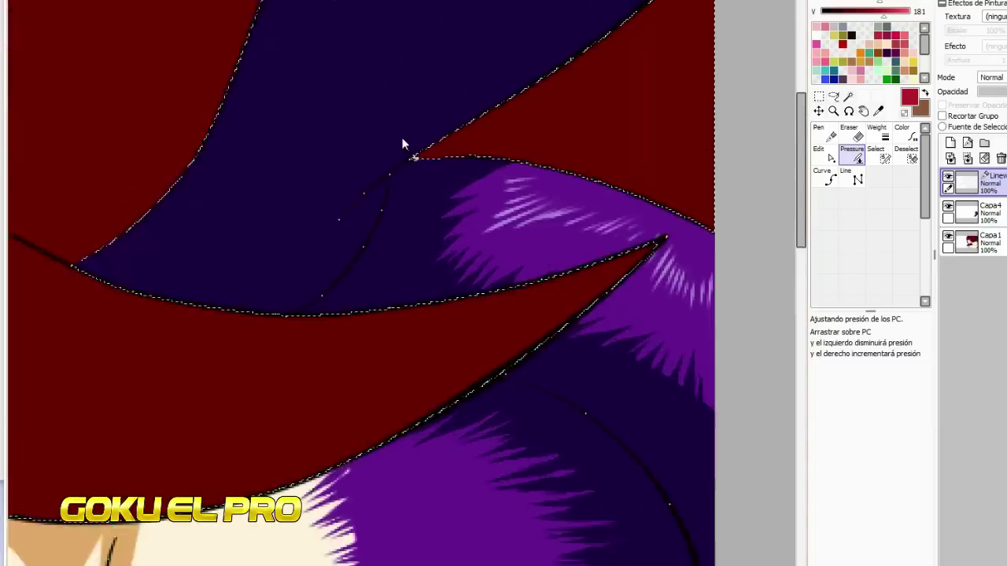
pyautogui.moveTo(433, 193); pyautogui.dragTo(678, 192)
pyautogui.scroll(-5, 619, 225)
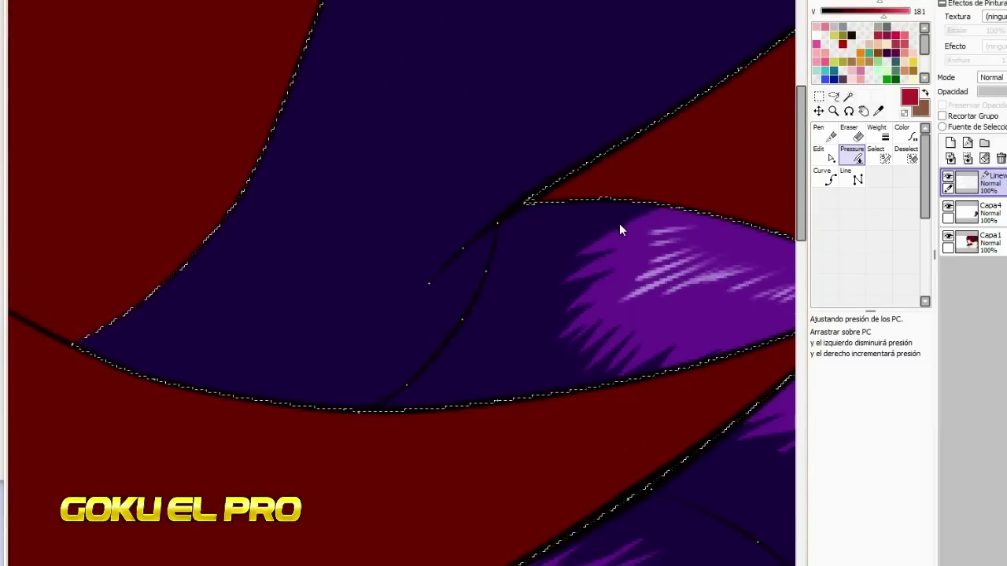
# Step: Add the remaining tiny hair gaps around the strand lines and beside the ear to the selection, reducing the brush size to 2.3
pyautogui.scroll(4, 489, 216)
pyautogui.click(885, 156)
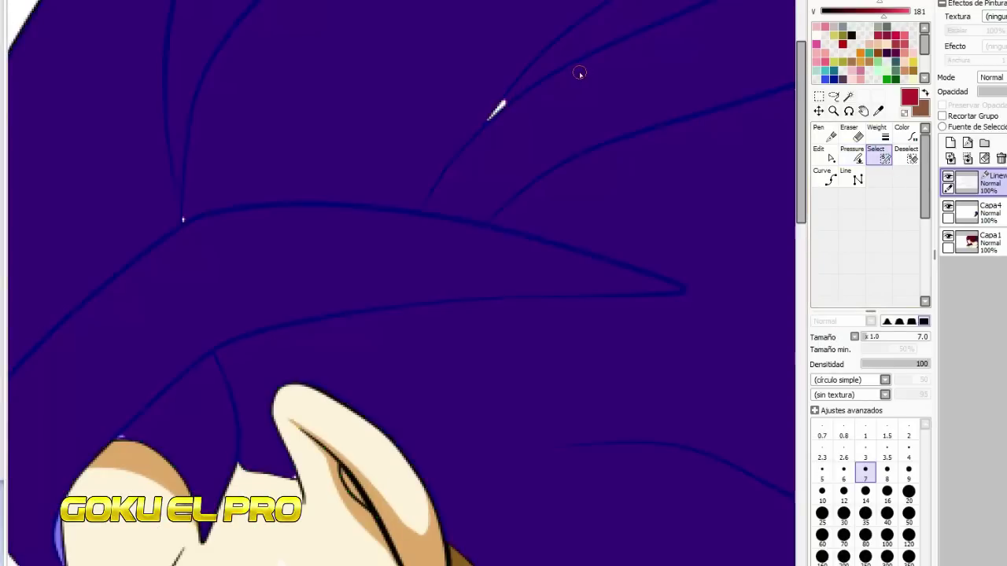
pyautogui.scroll(-4, 316, 256)
pyautogui.scroll(6, 327, 319)
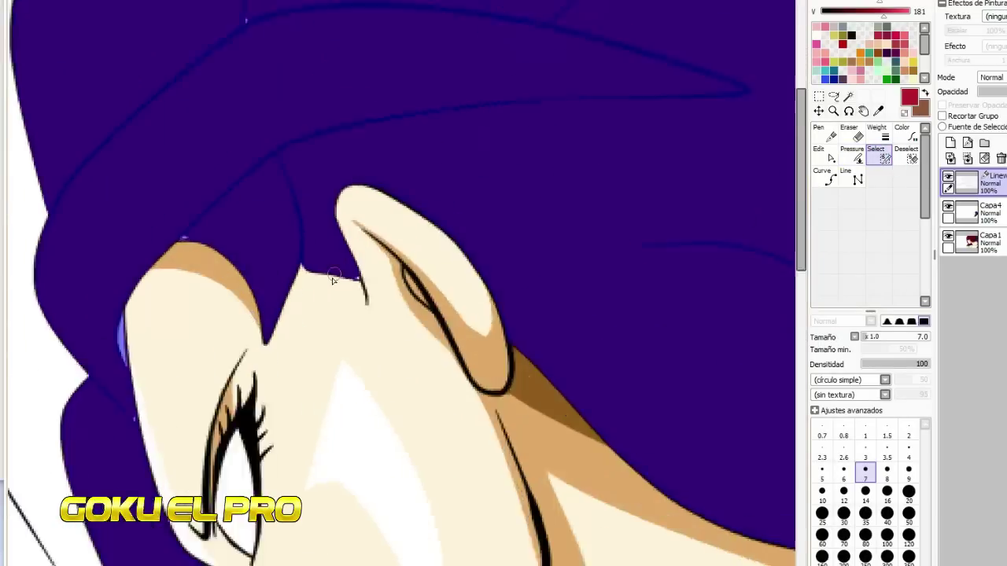
pyautogui.scroll(2, 416, 280)
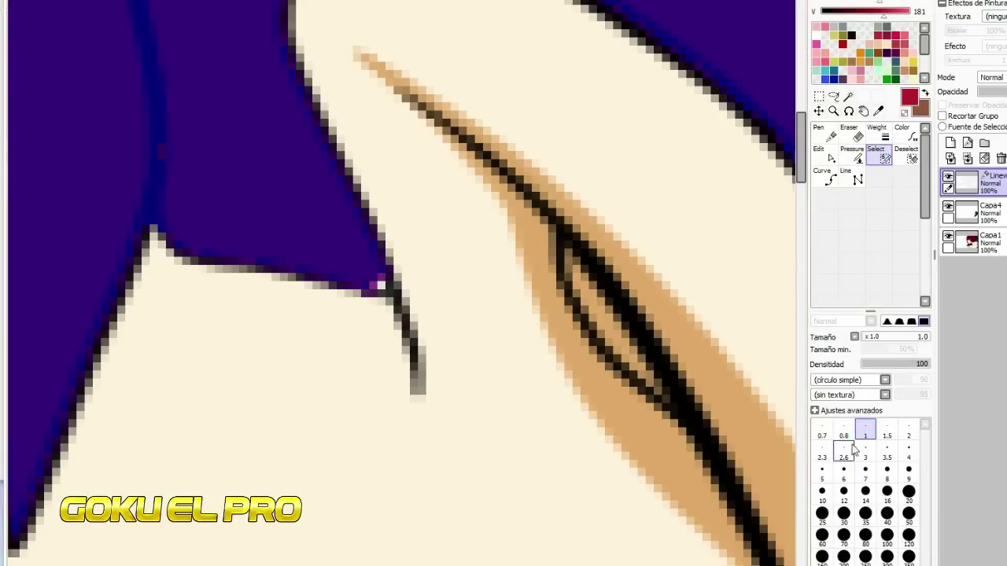
pyautogui.scroll(1, 457, 331)
pyautogui.scroll(-8, 344, 259)
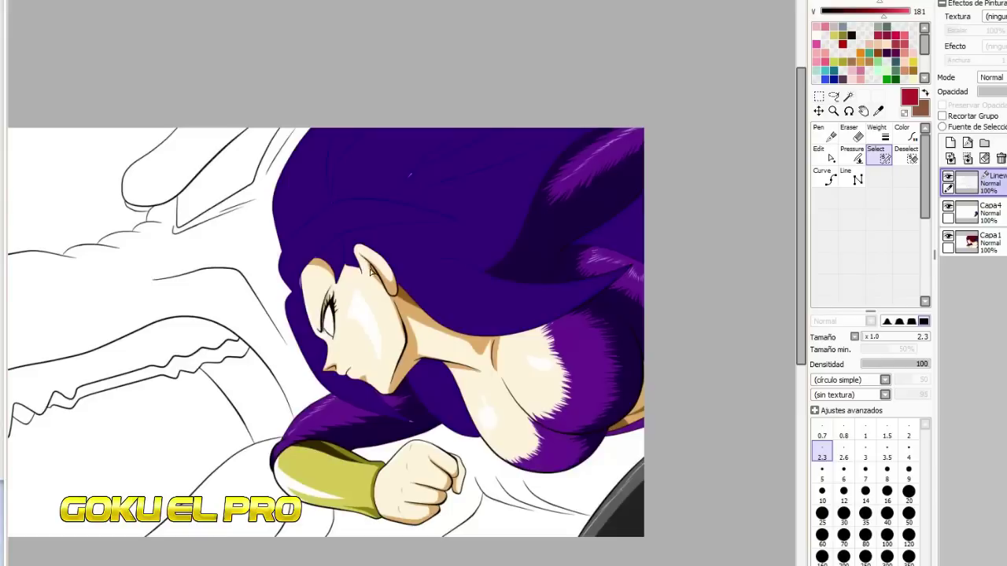
# Step: Sample the hair's dark red on Capa1 and paint the remaining gaps in the selected hair at pen size 67.0
pyautogui.scroll(2, 491, 260)
pyautogui.click(975, 241)
pyautogui.click(824, 133)
pyautogui.rightClick(442, 171)
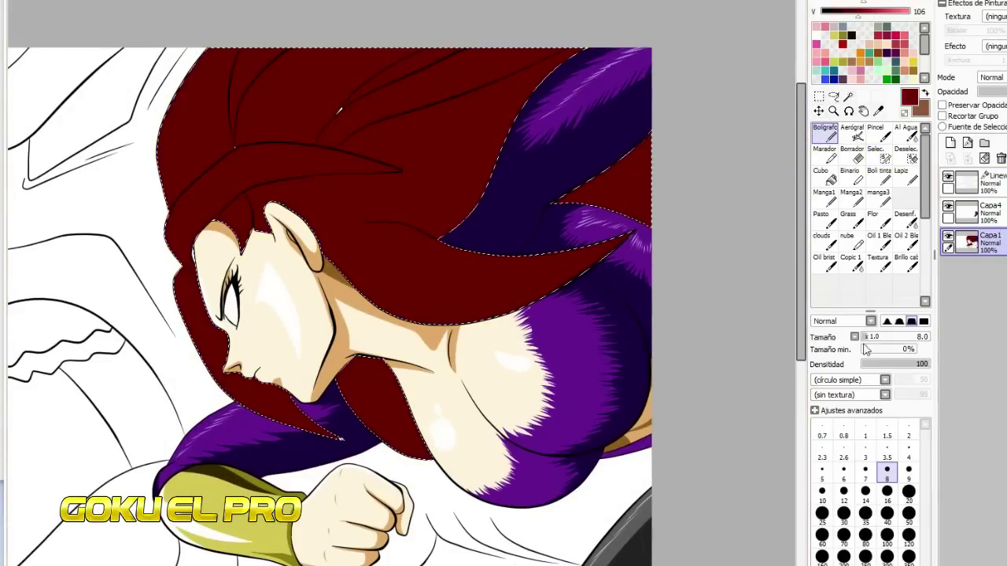
pyautogui.click(907, 336)
pyautogui.scroll(2, 292, 242)
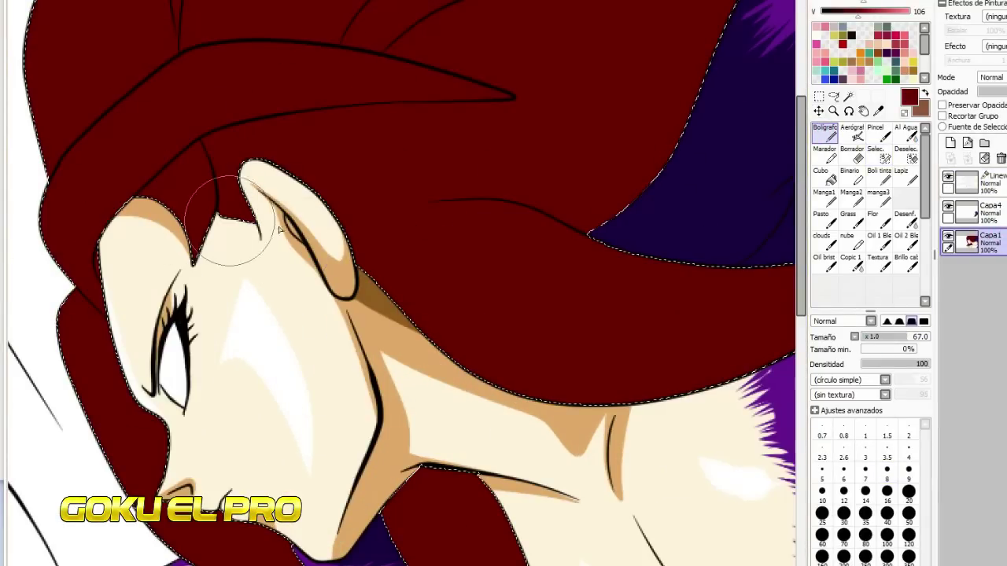
pyautogui.scroll(-3, 277, 229)
pyautogui.scroll(1, 523, 220)
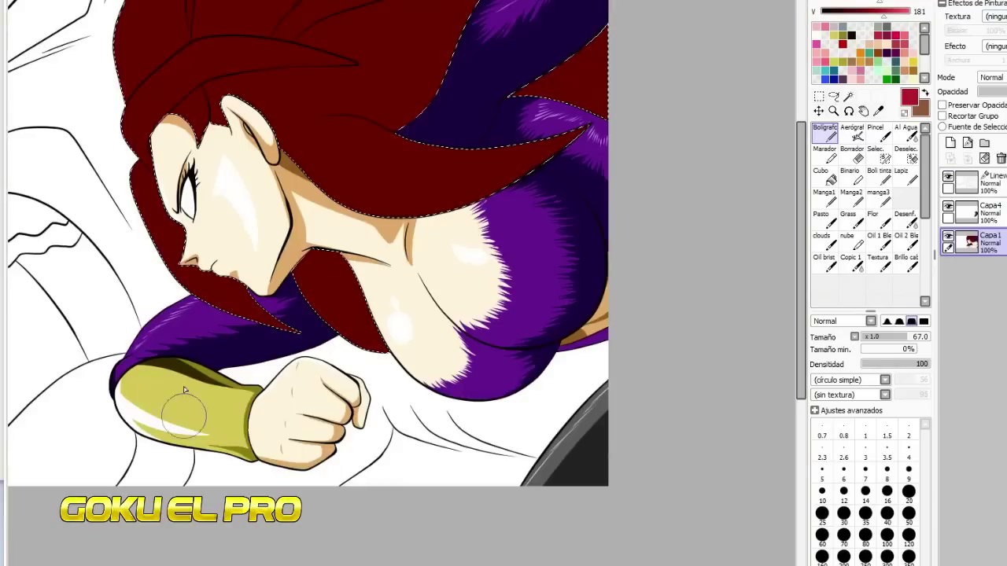
# Step: Paint crimson bands along the outer side and tip of the front hair strand beside the face at pen size 30.0
pyautogui.scroll(2, 162, 228)
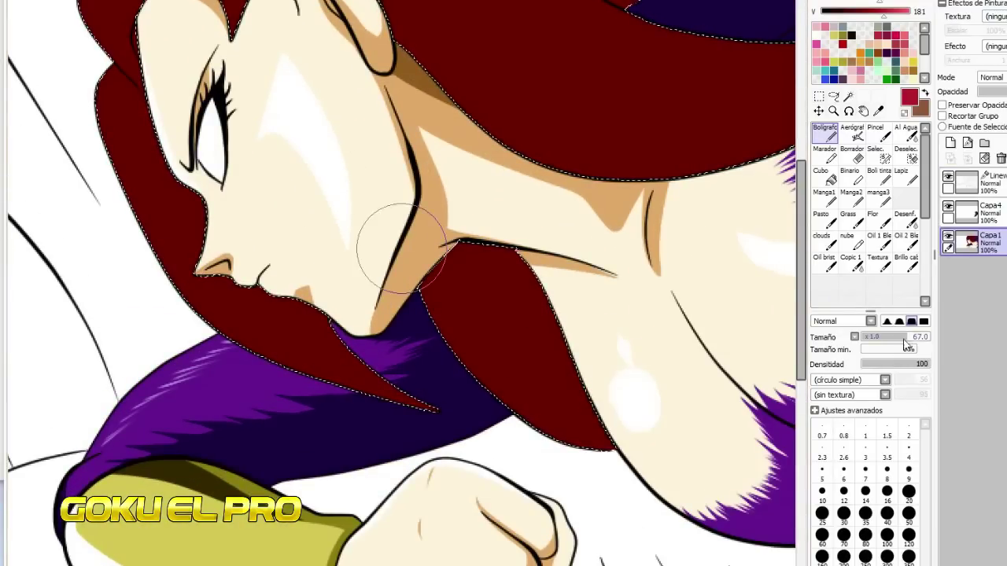
pyautogui.moveTo(905, 339); pyautogui.dragTo(882, 338)
pyautogui.moveTo(110, 62); pyautogui.dragTo(288, 412)
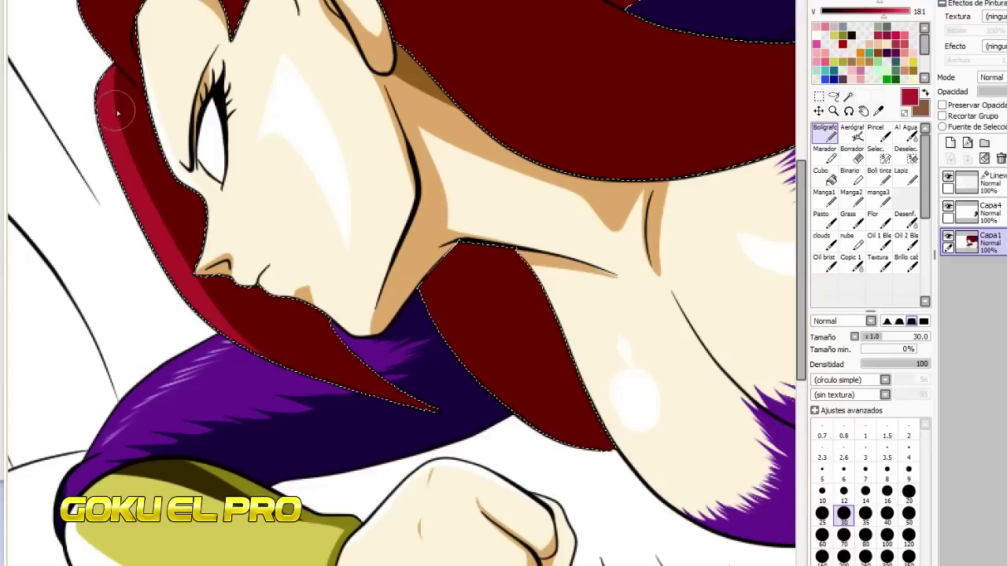
pyautogui.moveTo(145, 156); pyautogui.dragTo(437, 396)
pyautogui.moveTo(181, 274); pyautogui.dragTo(414, 414)
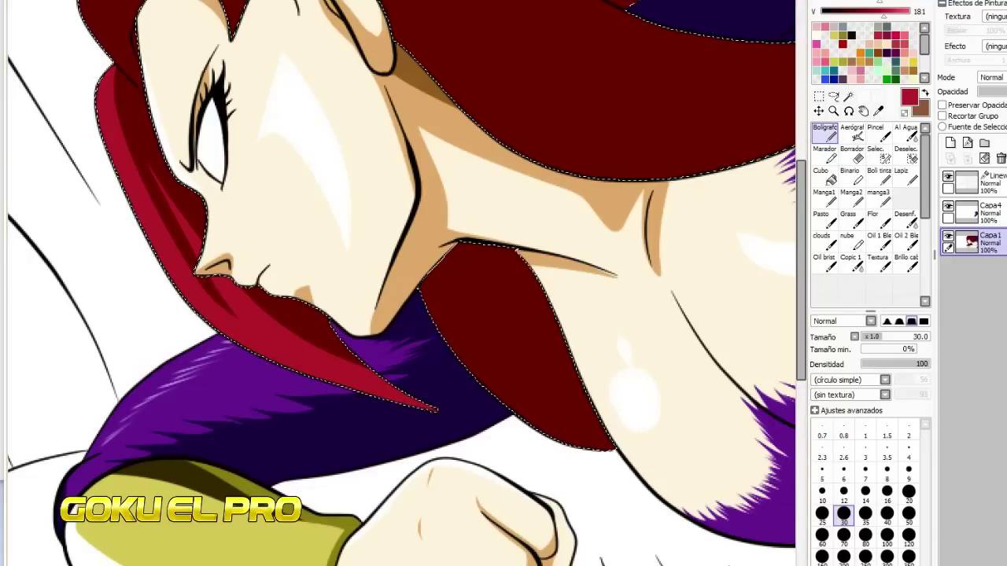
# Step: Paint crimson over the outer side of the hair section below the neck, leaving a dark red shadow along the inner edge
pyautogui.moveTo(456, 326); pyautogui.dragTo(133, 326)
pyautogui.moveTo(115, 271)
pyautogui.mouseDown()
pyautogui.moveTo(207, 375)
pyautogui.moveTo(268, 401)
pyautogui.moveTo(275, 437)
pyautogui.mouseUp()
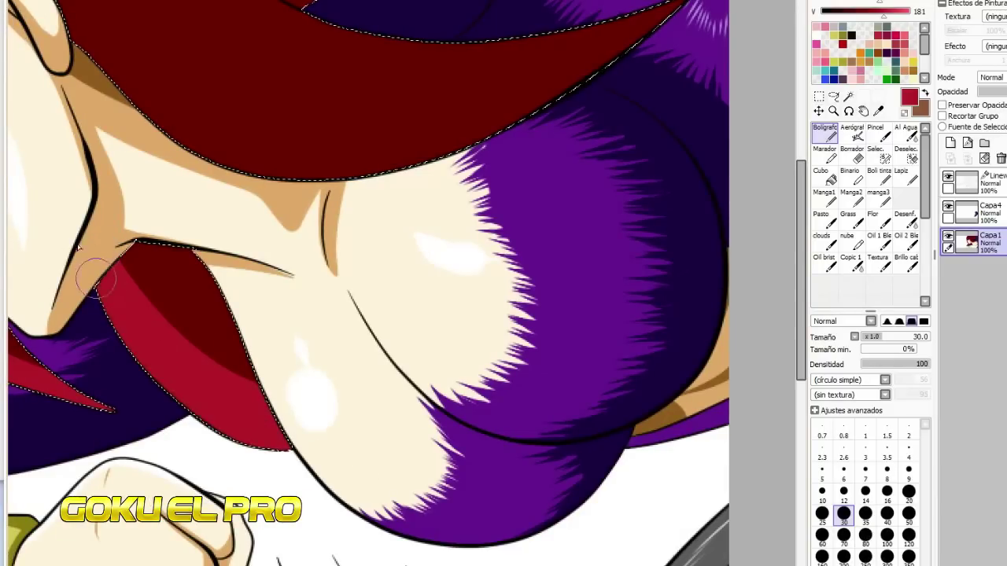
pyautogui.moveTo(146, 266); pyautogui.dragTo(268, 385)
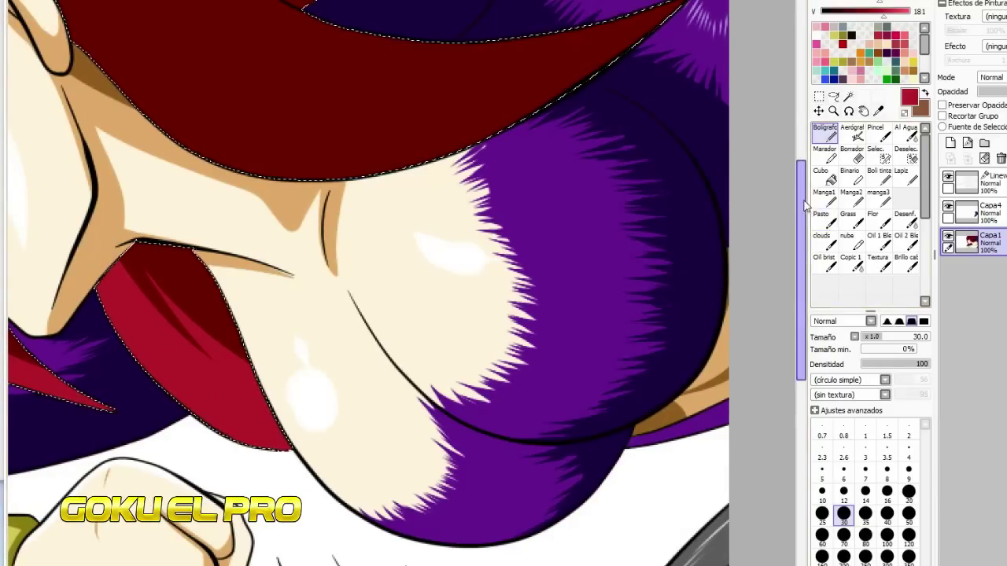
# Step: Paint crimson streaks fanning out over the dark red hair patch between the purple fur areas at the canvas edge
pyautogui.moveTo(804, 207); pyautogui.dragTo(800, 122)
pyautogui.hotkey('ctrl', 'z')
pyautogui.moveTo(519, 236); pyautogui.dragTo(729, 173)
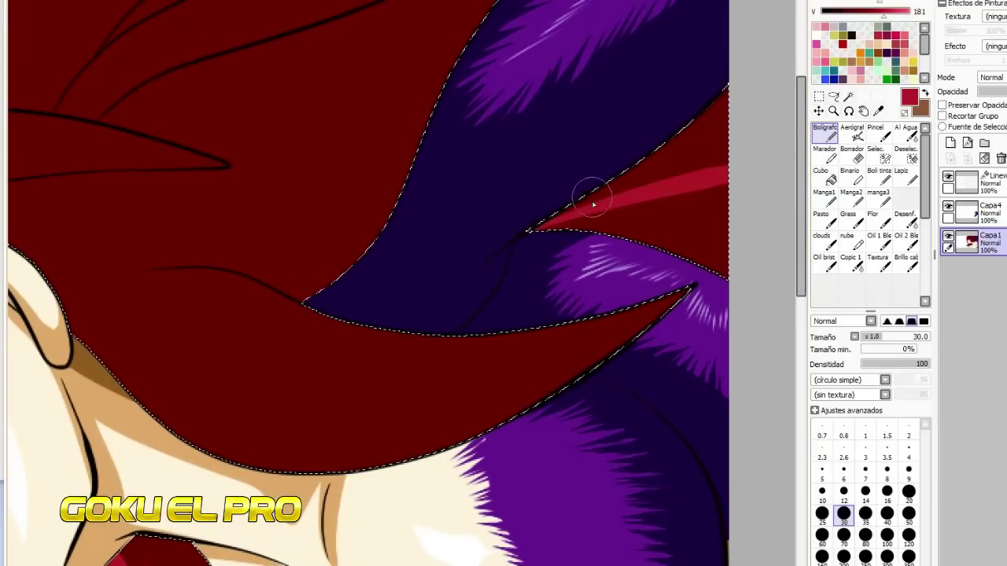
pyautogui.moveTo(546, 225); pyautogui.dragTo(760, 137)
pyautogui.moveTo(635, 194); pyautogui.dragTo(750, 155)
pyautogui.moveTo(629, 249); pyautogui.dragTo(732, 249)
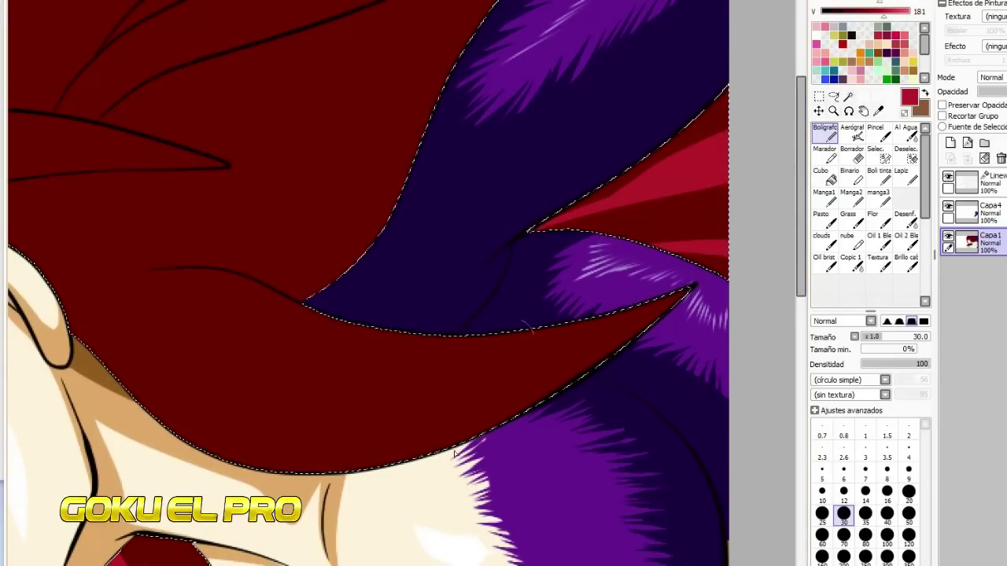
# Step: Paint a curved crimson band along the swept lock above the forehead, tapering toward its pointed tip
pyautogui.moveTo(583, 565); pyautogui.dragTo(483, 565)
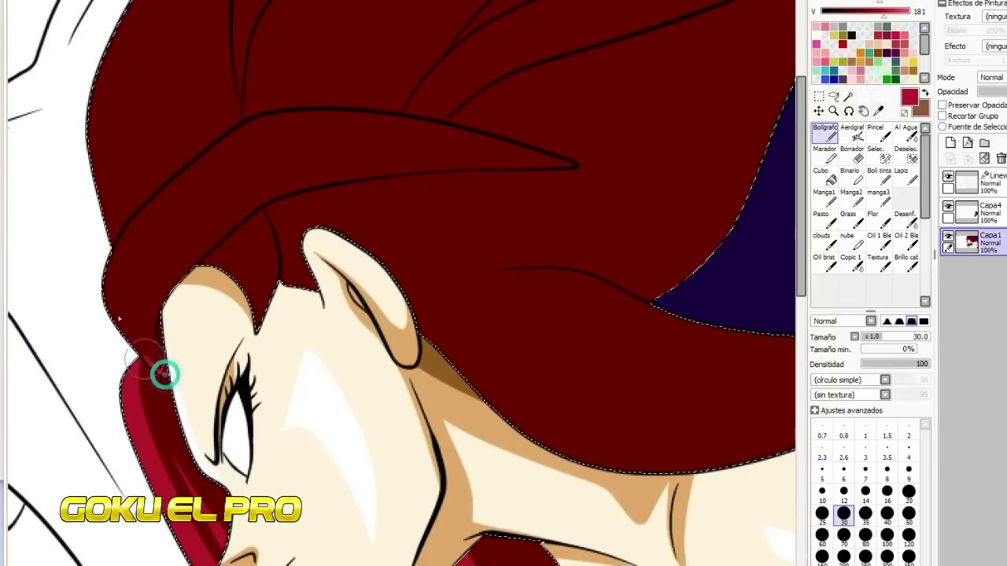
pyautogui.moveTo(163, 375)
pyautogui.mouseDown()
pyautogui.moveTo(242, 189)
pyautogui.moveTo(464, 147)
pyautogui.mouseUp()
pyautogui.moveTo(131, 339)
pyautogui.mouseDown()
pyautogui.moveTo(320, 139)
pyautogui.moveTo(481, 143)
pyautogui.mouseUp()
pyautogui.hotkey('ctrl', 'z')
pyautogui.moveTo(163, 236); pyautogui.dragTo(504, 140)
pyautogui.hotkey('ctrl', 'z')
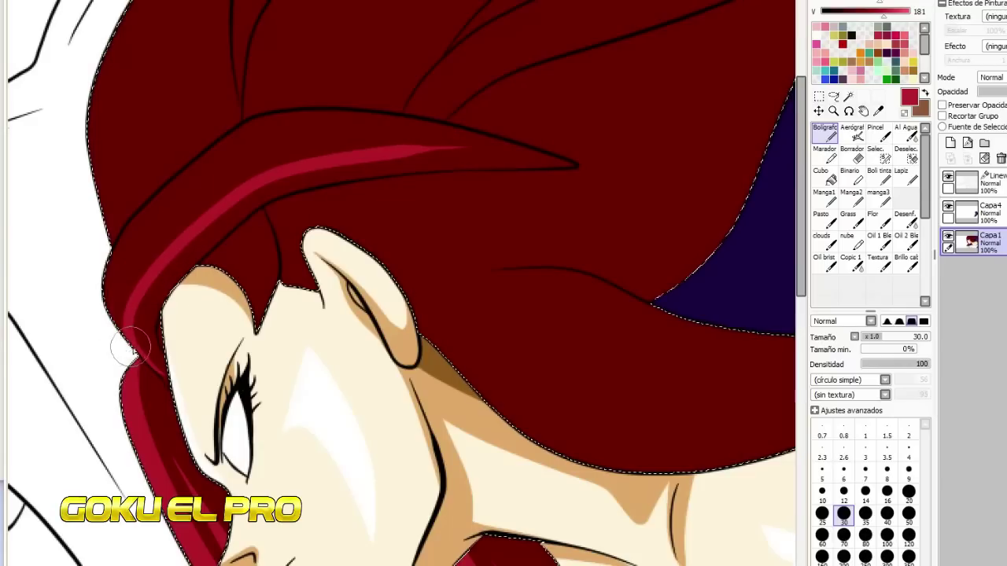
pyautogui.moveTo(232, 188); pyautogui.dragTo(492, 150)
# Step: Refine the swept lock's highlight by alternating sampled dark red and crimson, widening the band and tapering its ends into fine streaks
pyautogui.keyDown('alt'); pyautogui.click(150, 212); pyautogui.keyUp('alt')
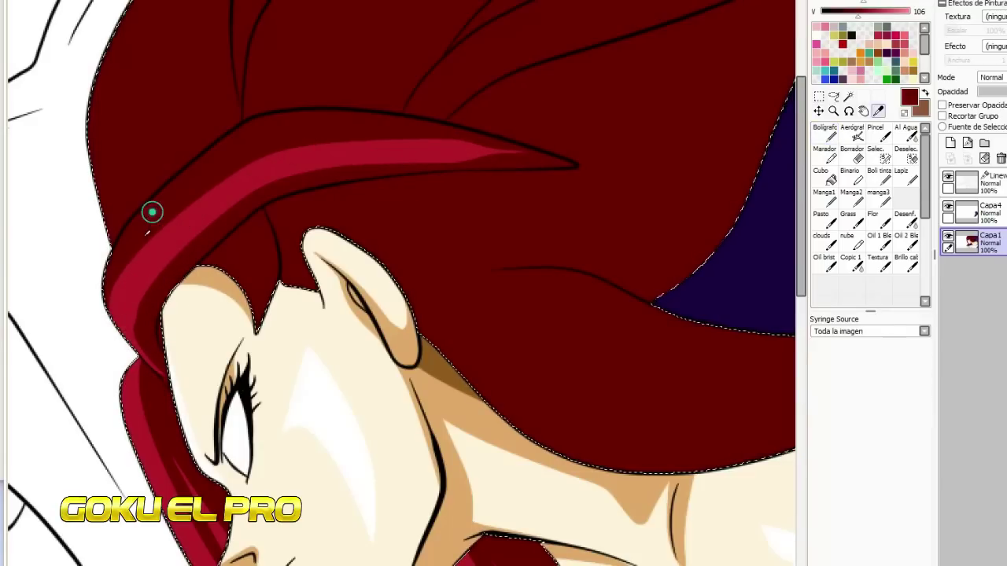
pyautogui.moveTo(250, 164); pyautogui.dragTo(482, 140)
pyautogui.keyDown('alt'); pyautogui.click(234, 188); pyautogui.keyUp('alt')
pyautogui.moveTo(128, 242)
pyautogui.mouseDown()
pyautogui.moveTo(187, 194)
pyautogui.moveTo(476, 139)
pyautogui.moveTo(414, 140)
pyautogui.moveTo(519, 148)
pyautogui.mouseUp()
pyautogui.hotkey('ctrl', 'z')
pyautogui.hotkey('ctrl', 'z')
pyautogui.moveTo(120, 257)
pyautogui.mouseDown()
pyautogui.moveTo(331, 141)
pyautogui.moveTo(500, 158)
pyautogui.mouseUp()
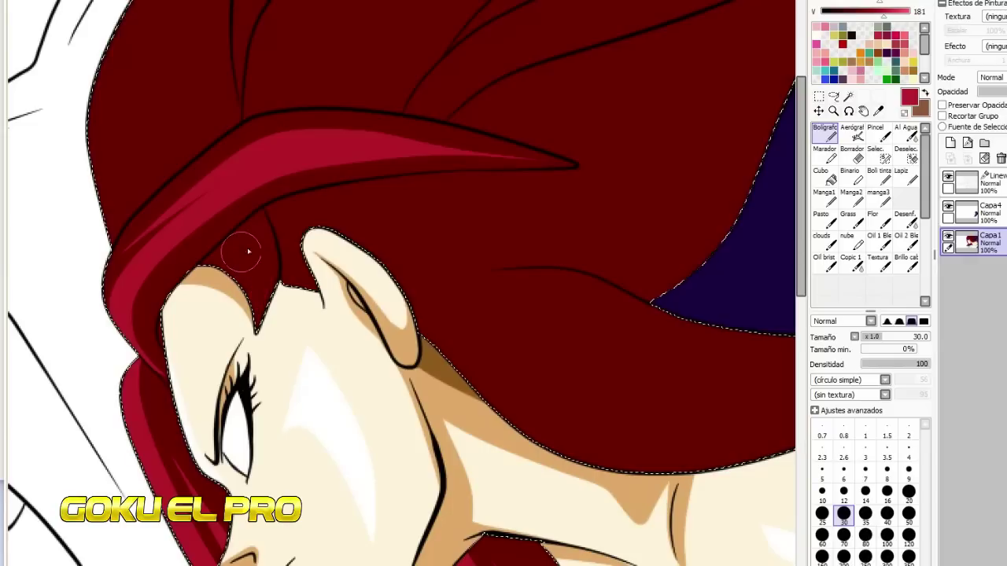
# Step: Paint crimson on the small tuft before the ear, and fill the hair's outer forehead section with crimson, cutting dark red streaks into it
pyautogui.keyDown('alt'); pyautogui.click(261, 225); pyautogui.keyUp('alt')
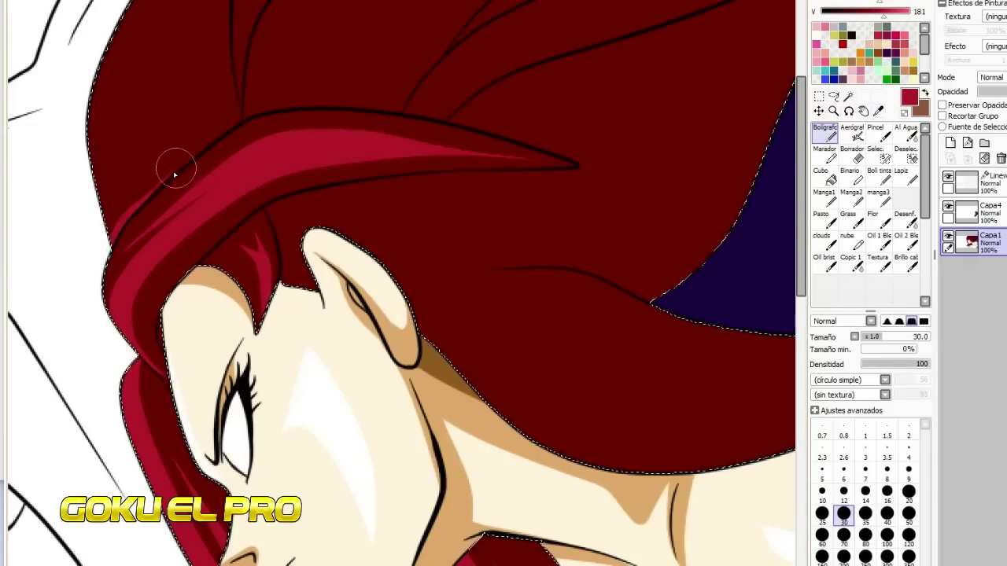
pyautogui.click(834, 175)
pyautogui.click(105, 175)
pyautogui.press('n')
pyautogui.keyDown('alt'); pyautogui.click(196, 77); pyautogui.keyUp('alt')
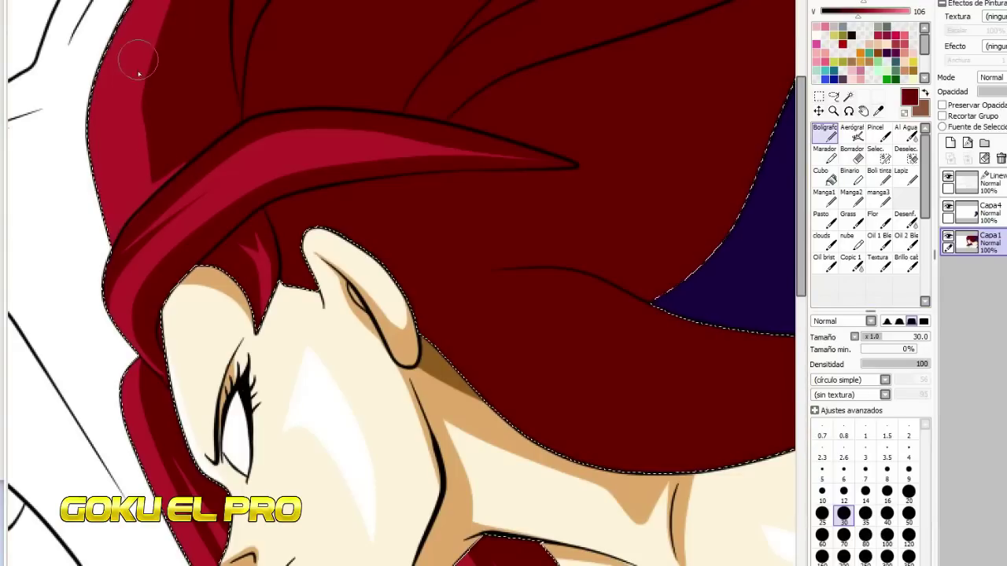
pyautogui.keyDown('alt'); pyautogui.click(153, 197); pyautogui.keyUp('alt')
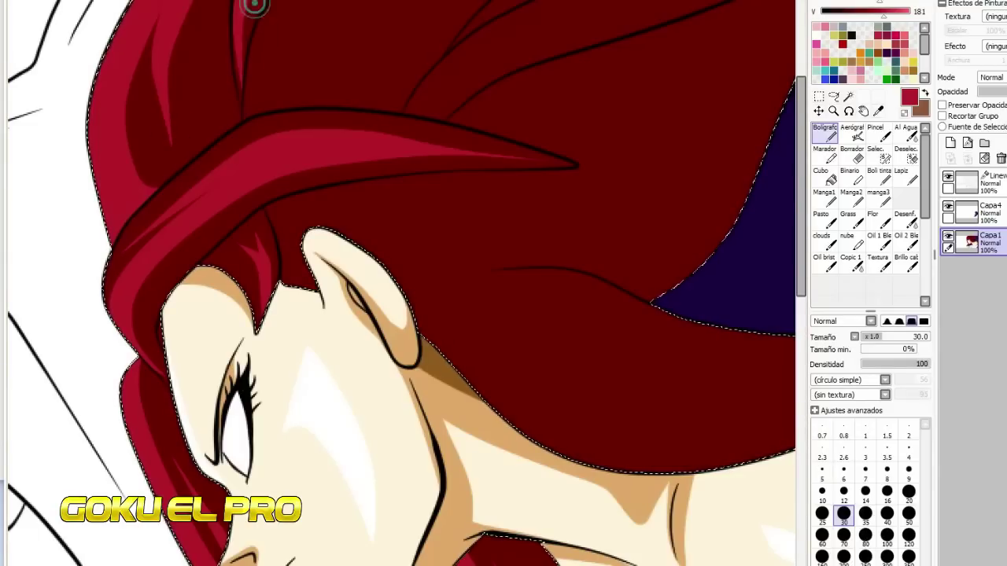
# Step: Outline and fill a broad crimson highlight in the strand rising above the swept lock, trimming its edge with sampled dark red
pyautogui.moveTo(310, 565); pyautogui.dragTo(374, 565)
pyautogui.moveTo(104, 109)
pyautogui.mouseDown()
pyautogui.moveTo(152, 2)
pyautogui.moveTo(177, 103)
pyautogui.mouseUp()
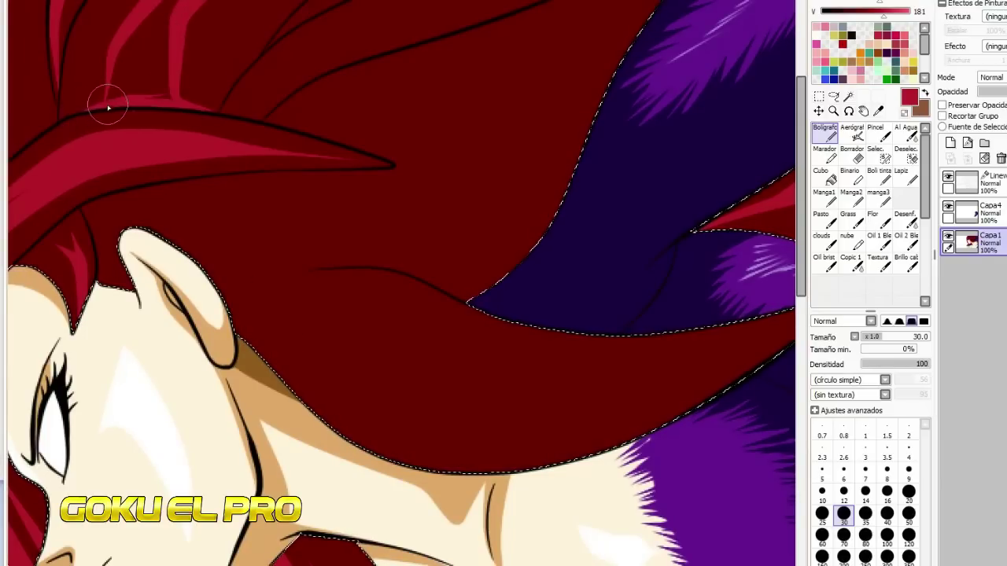
pyautogui.moveTo(108, 108); pyautogui.dragTo(162, 2)
pyautogui.click(824, 177)
pyautogui.click(144, 79)
pyautogui.rightClick(220, 35)
pyautogui.click(824, 132)
pyautogui.moveTo(220, 114)
pyautogui.mouseDown()
pyautogui.moveTo(192, 102)
pyautogui.moveTo(174, 4)
pyautogui.mouseUp()
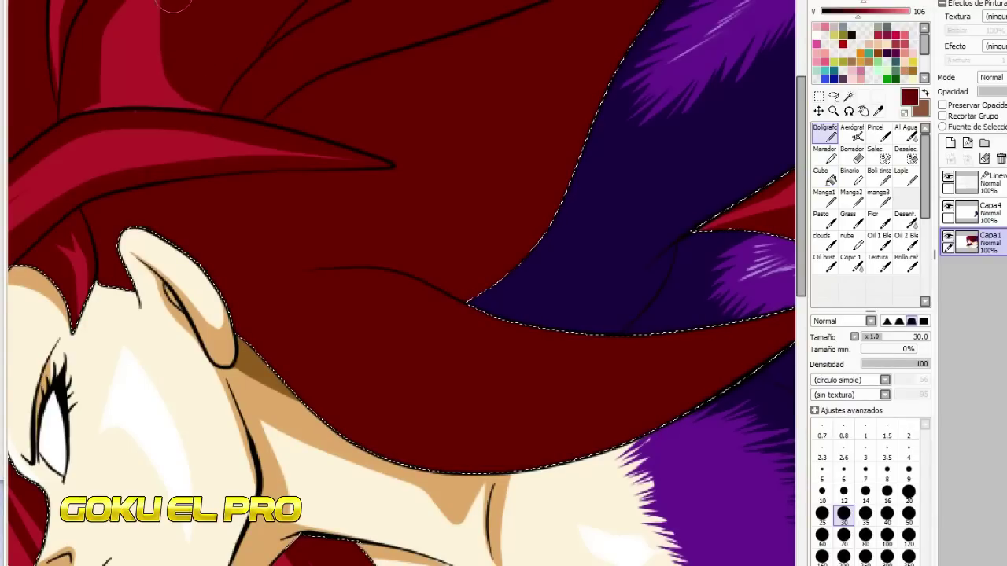
pyautogui.rightClick(144, 35)
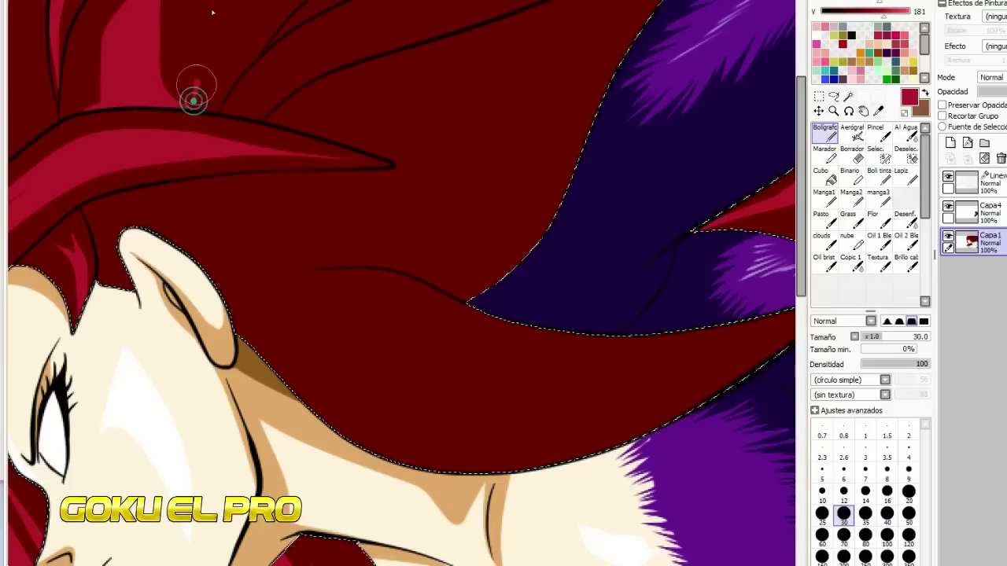
# Step: Paint tapering crimson streaks between the strand lines on the upper hair, fanning out from the swept lock
pyautogui.moveTo(194, 100); pyautogui.dragTo(198, 1)
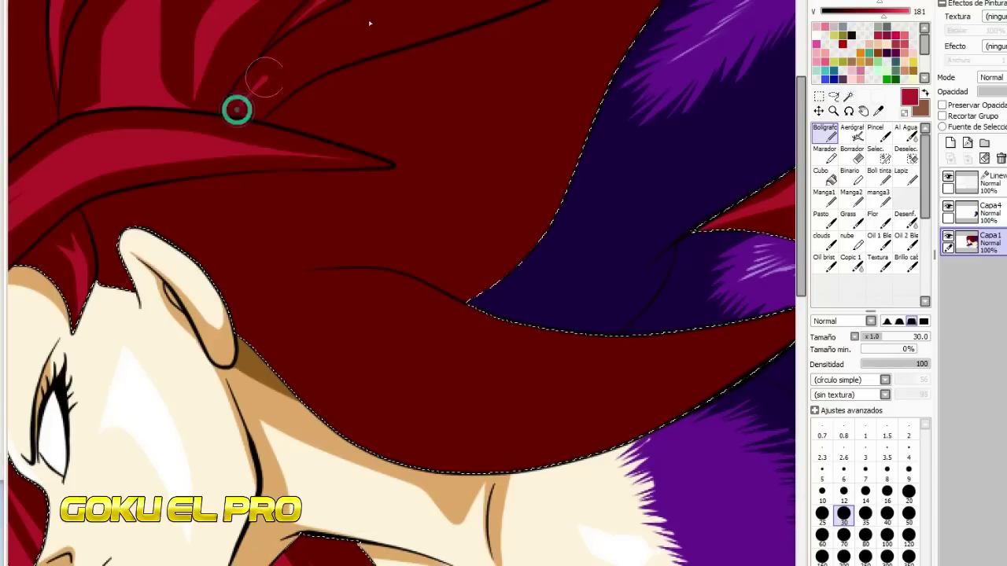
pyautogui.moveTo(237, 110); pyautogui.dragTo(344, 50)
pyautogui.moveTo(543, 1); pyautogui.dragTo(349, 51)
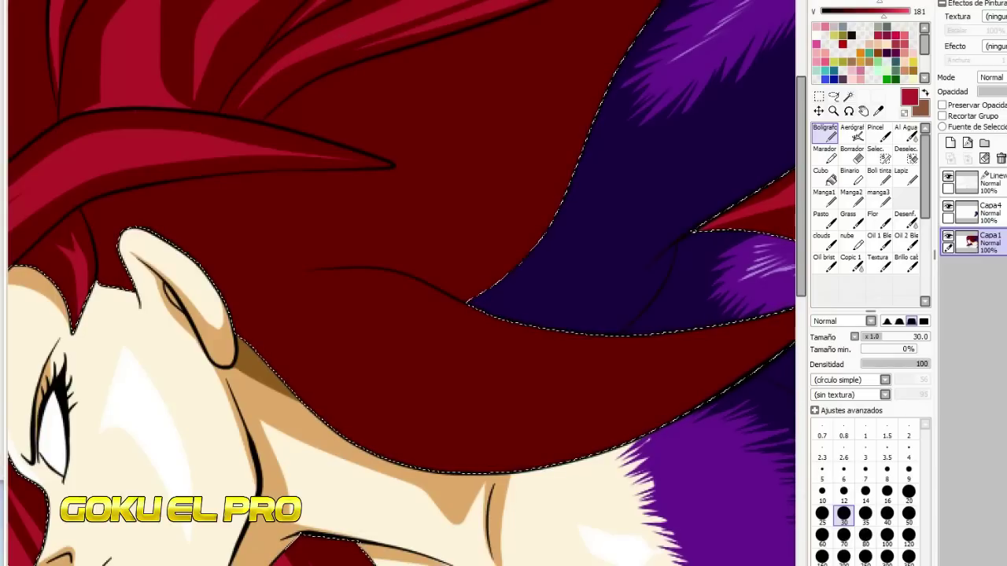
# Step: Outline long curved crimson bands down the large hair lock above the shoulder, running toward its pointed tip
pyautogui.moveTo(306, 310)
pyautogui.mouseDown()
pyautogui.moveTo(158, 311)
pyautogui.moveTo(188, 113)
pyautogui.moveTo(328, 5)
pyautogui.moveTo(291, 378)
pyautogui.moveTo(331, 472)
pyautogui.mouseUp()
pyautogui.hotkey('ctrl', 'z')
pyautogui.moveTo(329, 12); pyautogui.dragTo(333, 478)
pyautogui.hotkey('ctrl', 'z')
pyautogui.moveTo(324, 3); pyautogui.dragTo(332, 491)
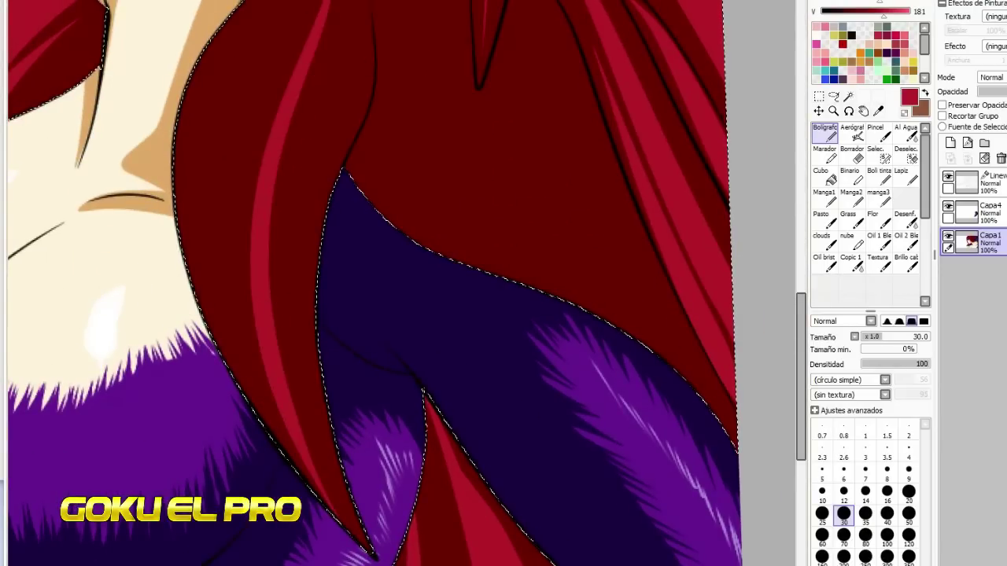
pyautogui.moveTo(286, 4); pyautogui.dragTo(338, 512)
pyautogui.moveTo(312, 4); pyautogui.dragTo(251, 211)
pyautogui.hotkey('ctrl', 'z')
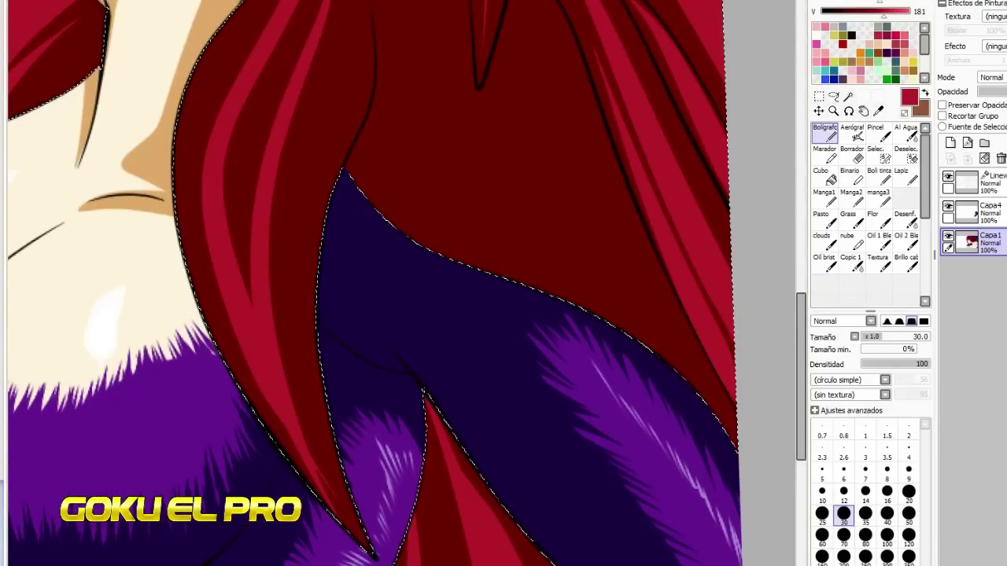
pyautogui.moveTo(313, 4); pyautogui.dragTo(253, 266)
# Step: Fill the shoulder lock's outlined highlight with crimson, narrow it with dark red, and add a slim crimson streak along the inner side
pyautogui.click(825, 176)
pyautogui.click(265, 113)
pyautogui.press('n')
pyautogui.rightClick(318, 118)
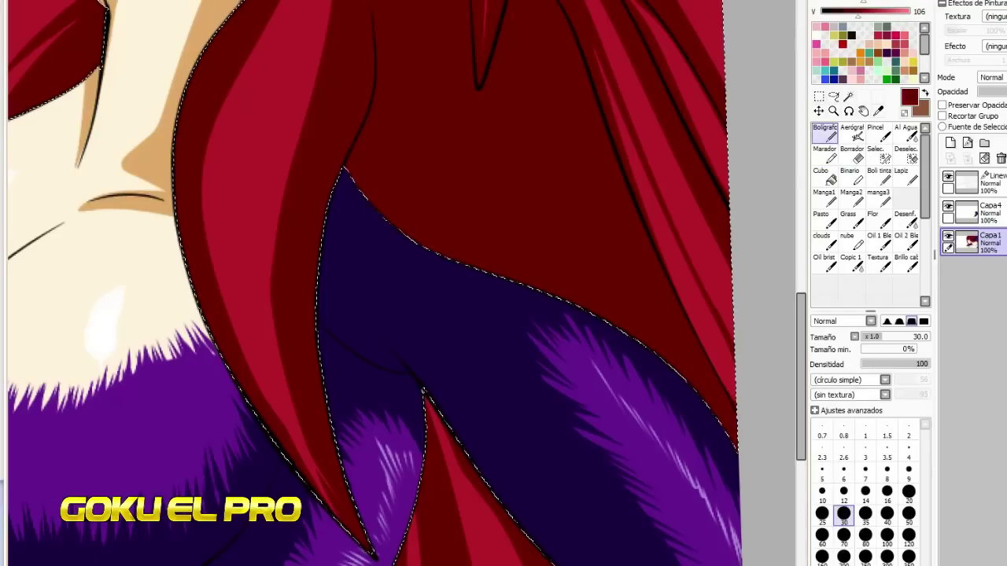
pyautogui.moveTo(323, 3); pyautogui.dragTo(335, 528)
pyautogui.rightClick(243, 128)
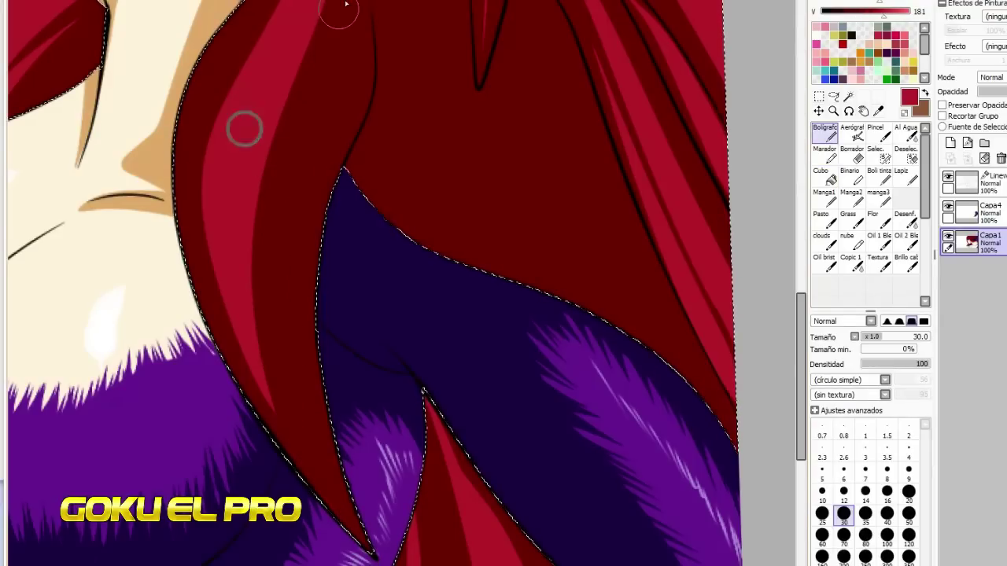
pyautogui.moveTo(344, 5)
pyautogui.mouseDown()
pyautogui.moveTo(290, 162)
pyautogui.moveTo(305, 467)
pyautogui.mouseUp()
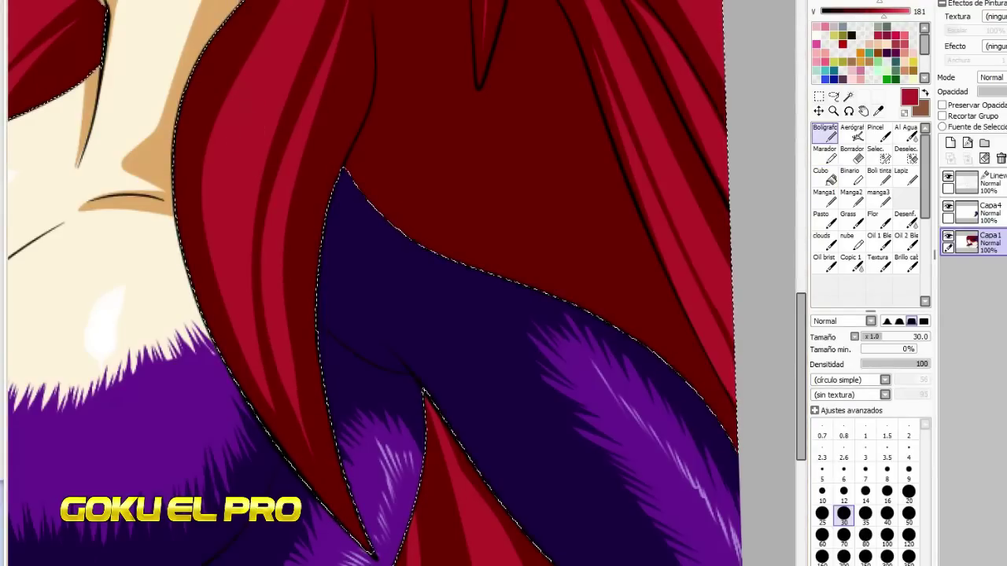
# Step: Outline curved crimson bands across the back hair section that borders the dark purple arm
pyautogui.press('Right')
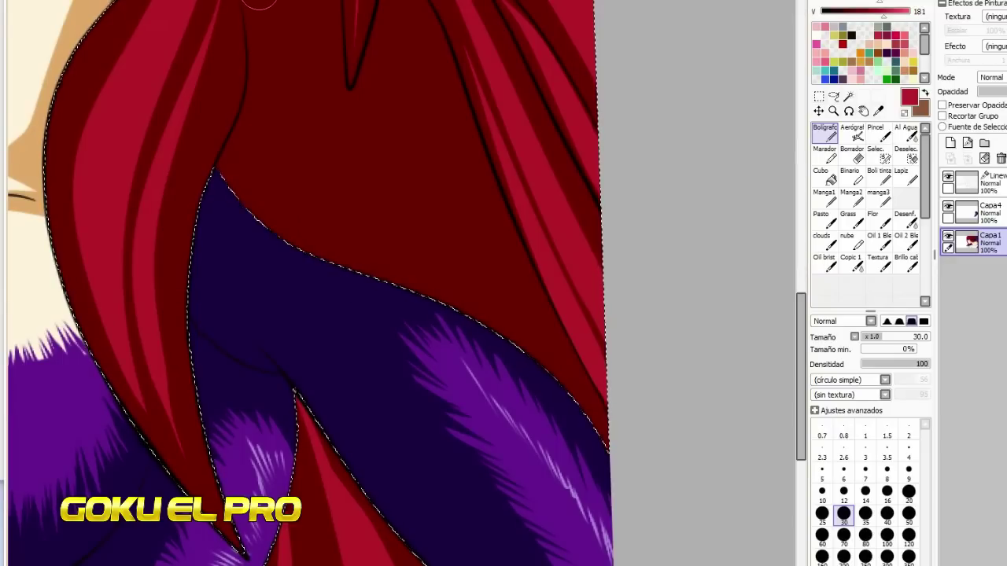
pyautogui.moveTo(268, 4); pyautogui.dragTo(306, 227)
pyautogui.hotkey('ctrl', 'z')
pyautogui.moveTo(272, 1); pyautogui.dragTo(515, 305)
pyautogui.moveTo(311, 2); pyautogui.dragTo(504, 299)
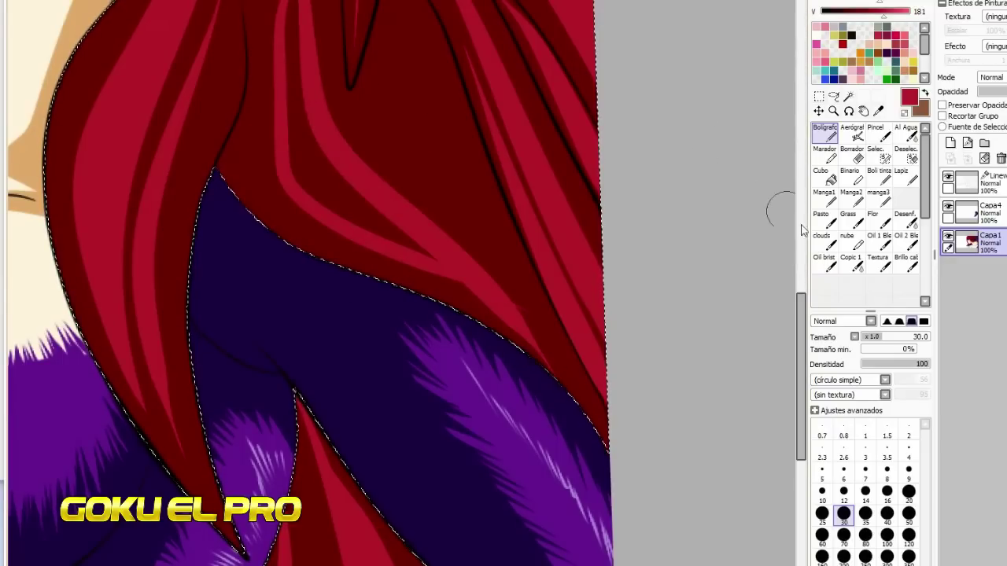
# Step: Fill the back hair section's highlight with crimson and divide it into tapered bands using sampled dark red and crimson
pyautogui.click(821, 175)
pyautogui.click(325, 167)
pyautogui.press('n')
pyautogui.keyDown('alt'); pyautogui.click(383, 113); pyautogui.keyUp('alt')
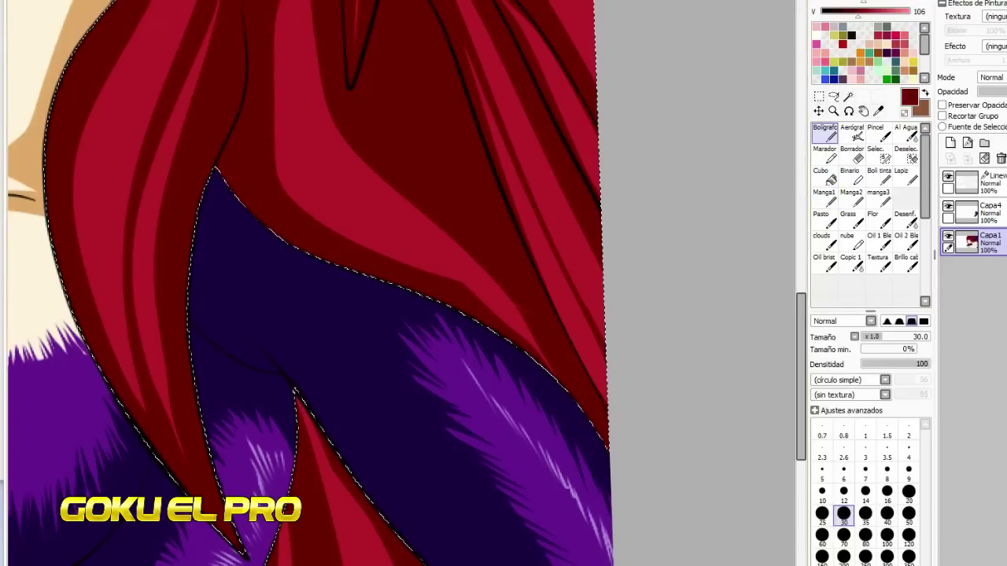
pyautogui.moveTo(309, 3)
pyautogui.mouseDown()
pyautogui.moveTo(306, 40)
pyautogui.moveTo(537, 349)
pyautogui.mouseUp()
pyautogui.keyDown('alt'); pyautogui.click(329, 191); pyautogui.keyUp('alt')
pyautogui.moveTo(315, 61); pyautogui.dragTo(562, 362)
# Step: Paint another crimson highlight above the back hair bands, extending it up along the arm's edge and filling its inner gaps
pyautogui.press('Home')
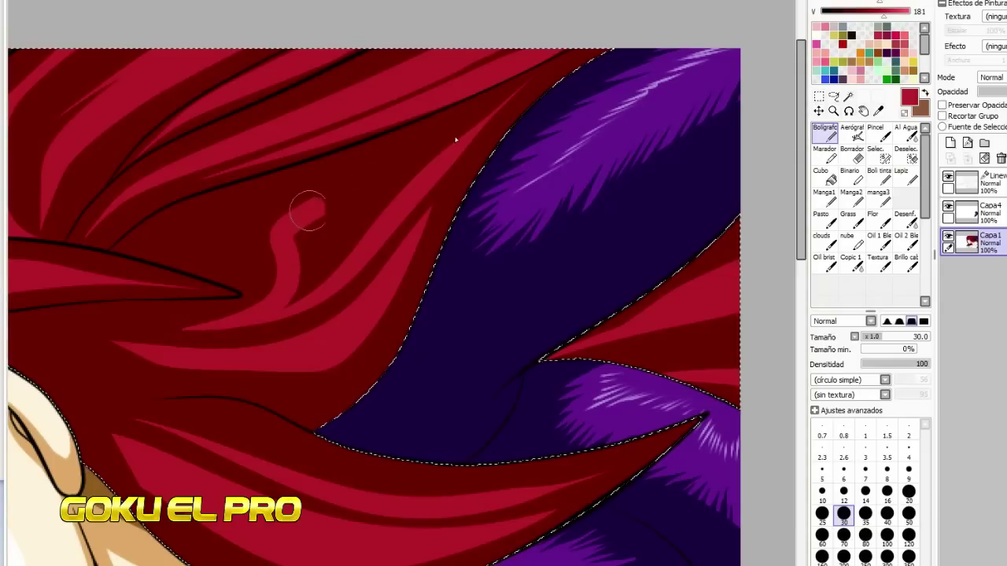
pyautogui.moveTo(311, 273); pyautogui.dragTo(557, 66)
pyautogui.moveTo(349, 225)
pyautogui.mouseDown()
pyautogui.moveTo(506, 97)
pyautogui.moveTo(383, 190)
pyautogui.mouseUp()
pyautogui.moveTo(315, 258); pyautogui.dragTo(297, 284)
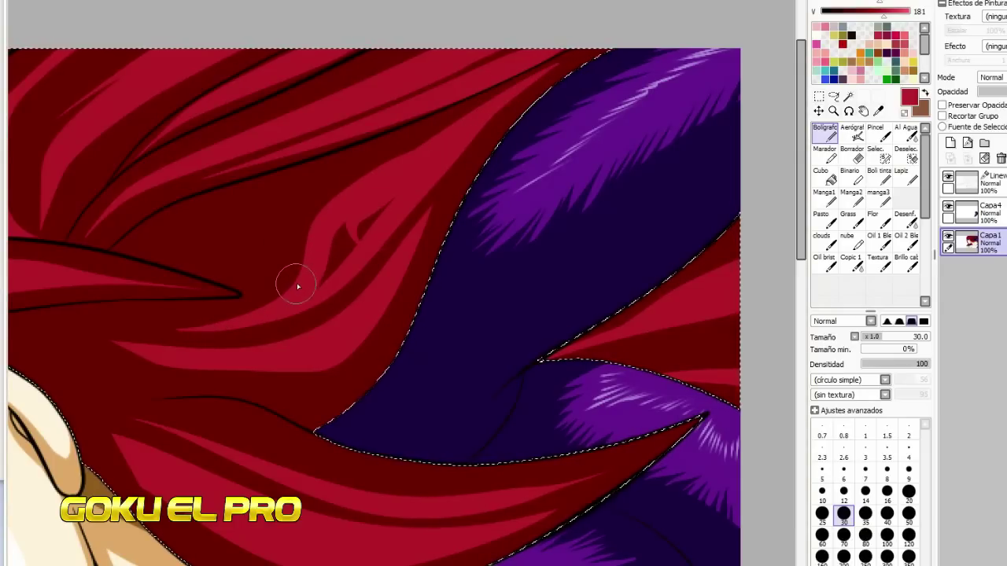
pyautogui.moveTo(348, 227); pyautogui.dragTo(338, 254)
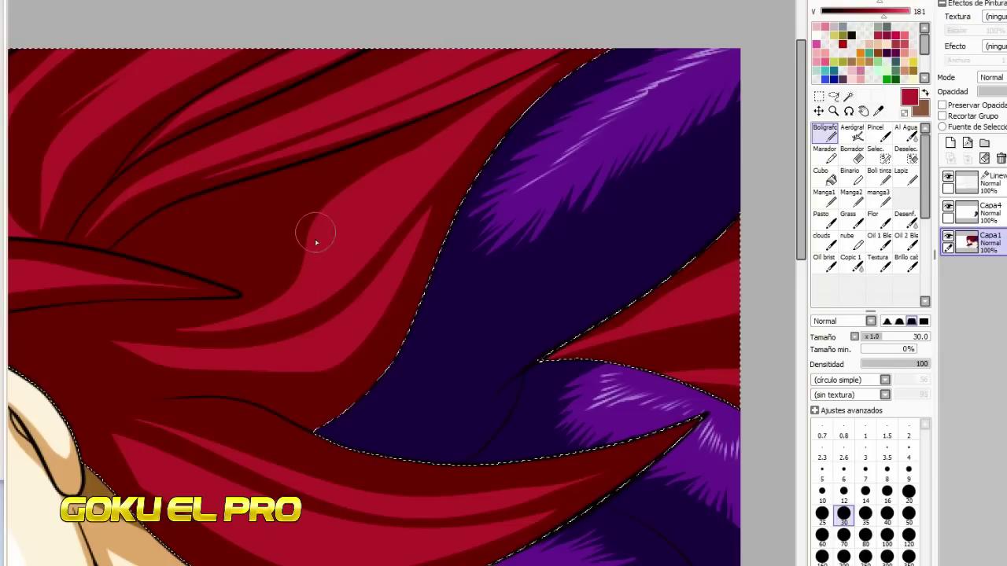
# Step: Trim the upper edge and tip of the back hair's new highlight with sampled dark red
pyautogui.rightClick(326, 165)
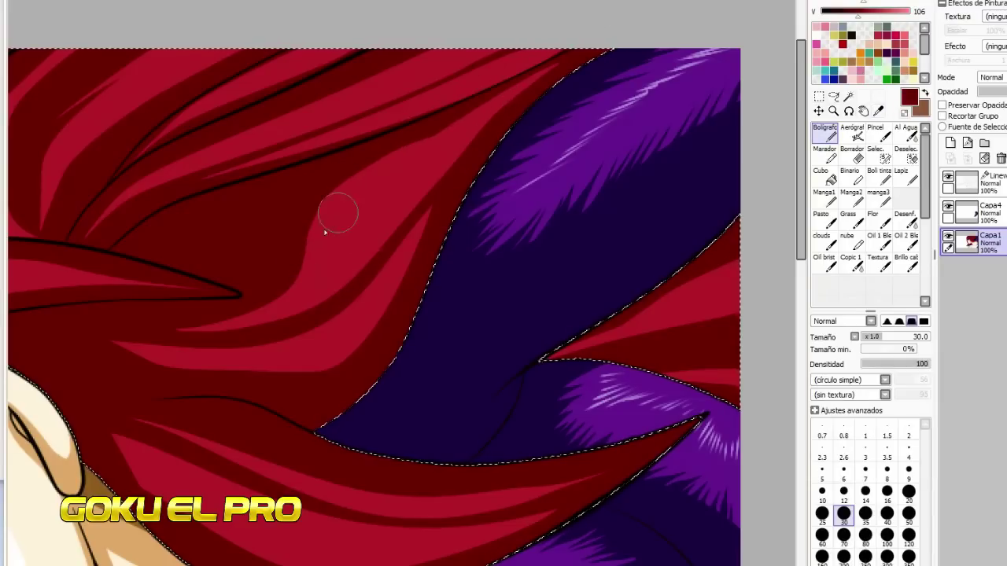
pyautogui.moveTo(333, 206); pyautogui.dragTo(453, 123)
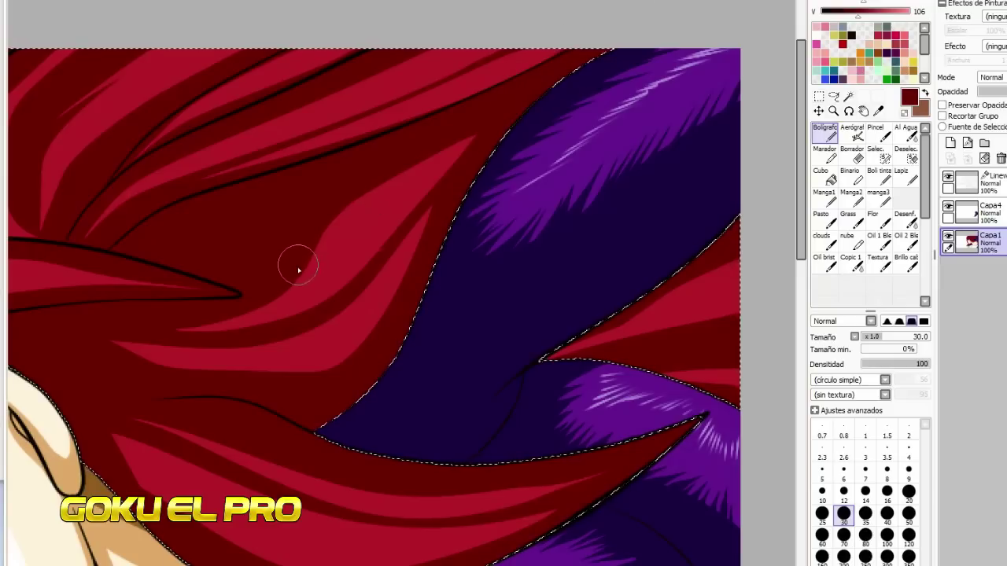
pyautogui.moveTo(327, 219); pyautogui.dragTo(436, 153)
# Step: Paint a crimson highlight beneath the long strand line beyond the swept lock's tip, trimming its edges with dark red
pyautogui.rightClick(369, 221)
pyautogui.moveTo(176, 238)
pyautogui.mouseDown()
pyautogui.moveTo(441, 132)
pyautogui.moveTo(255, 240)
pyautogui.mouseUp()
pyautogui.moveTo(165, 242); pyautogui.dragTo(402, 149)
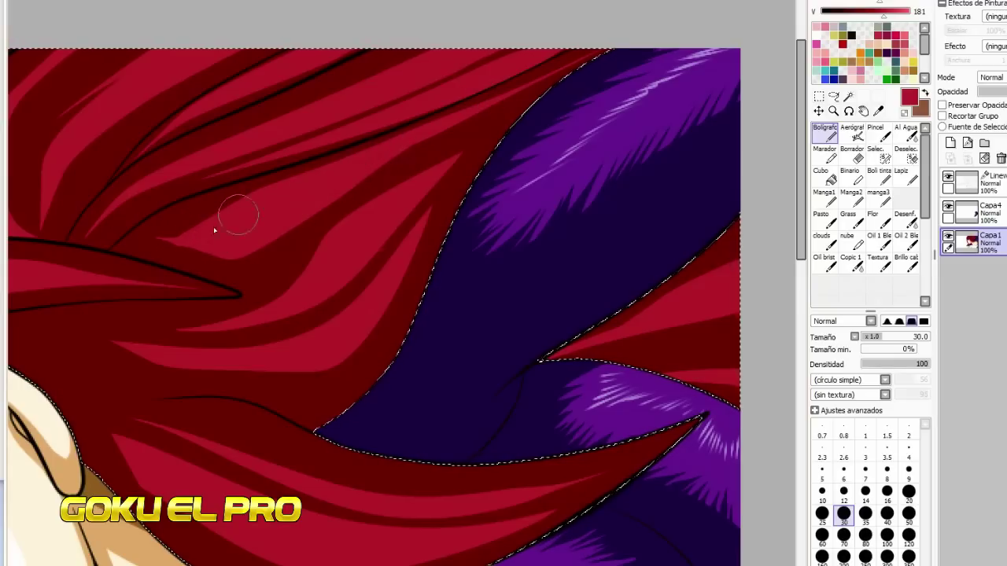
pyautogui.keyDown('alt'); pyautogui.click(161, 232); pyautogui.keyUp('alt')
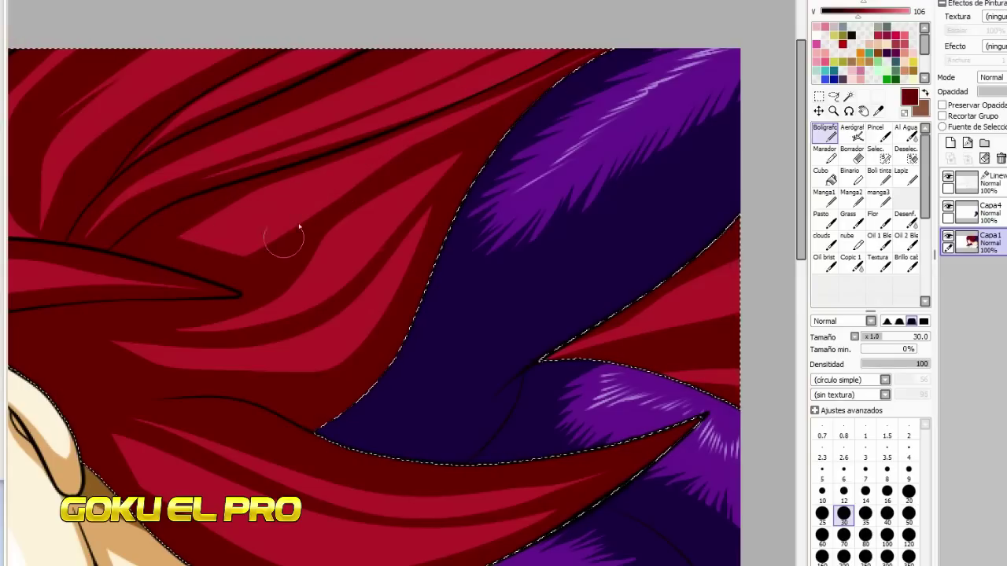
pyautogui.moveTo(302, 167); pyautogui.dragTo(609, 49)
# Step: Draw thin, very dark red strokes inside the shadows of the outer hair section above the forehead, undoing the poorly placed ones
pyautogui.scroll(-4, 568, 189)
pyautogui.scroll(2, 487, 241)
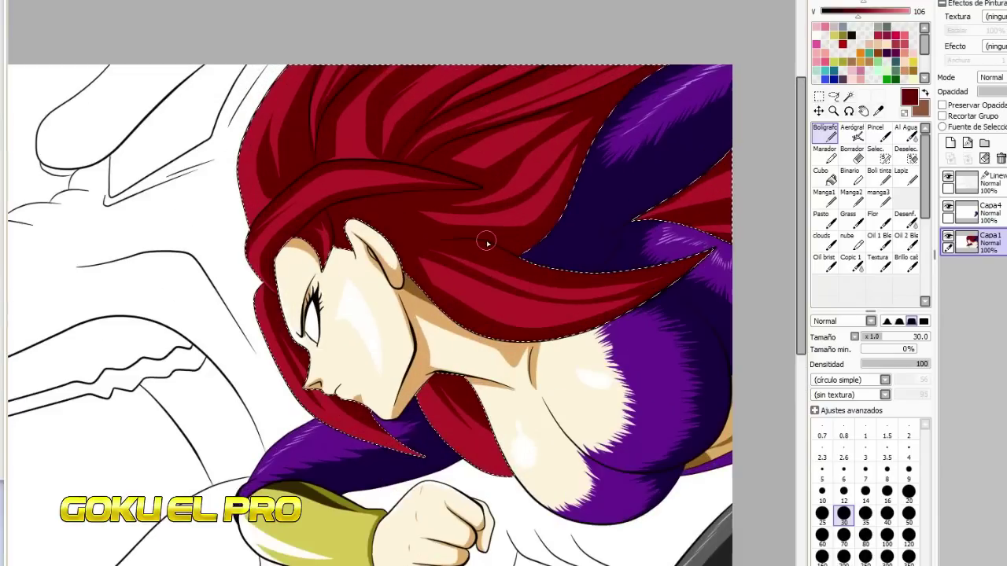
pyautogui.scroll(2, 360, 378)
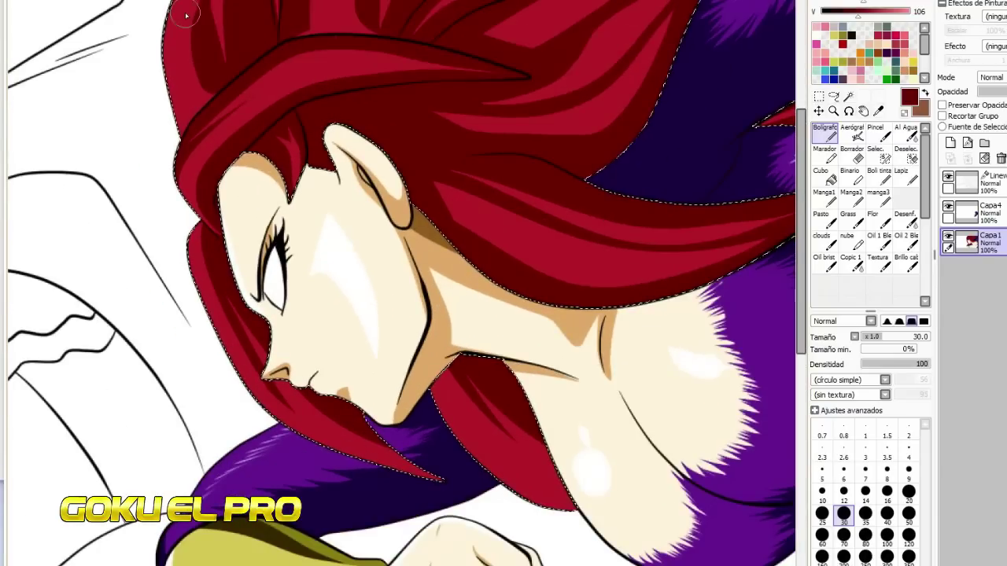
pyautogui.scroll(-2, 346, 158)
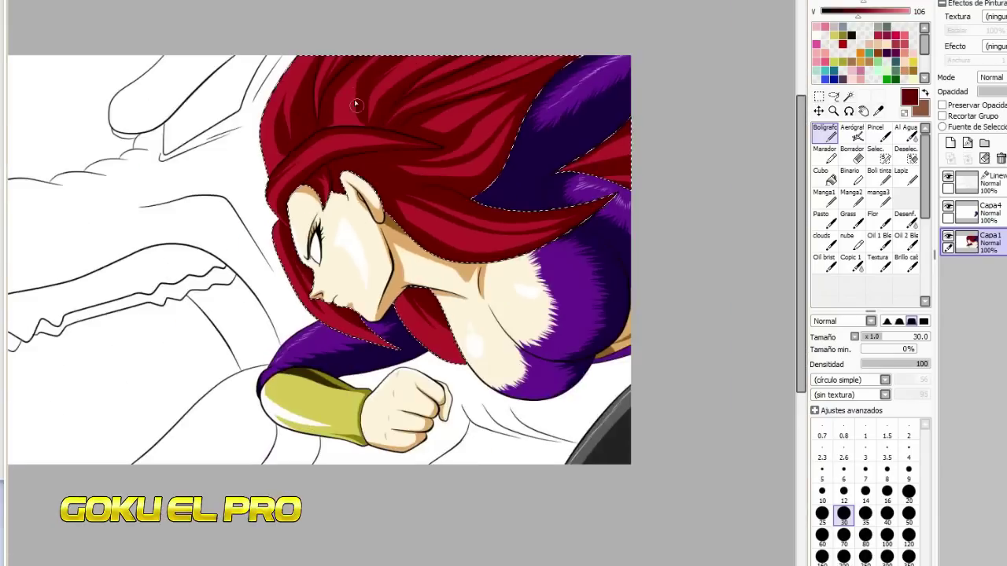
pyautogui.scroll(3, 355, 105)
pyautogui.moveTo(297, 2)
pyautogui.mouseDown()
pyautogui.moveTo(281, 27)
pyautogui.moveTo(187, 354)
pyautogui.mouseUp()
pyautogui.hotkey('ctrl', 'z')
pyautogui.moveTo(364, 4); pyautogui.dragTo(294, 324)
pyautogui.moveTo(275, 48); pyautogui.dragTo(253, 303)
pyautogui.hotkey('ctrl', 'z')
pyautogui.moveTo(286, 38)
pyautogui.mouseDown()
pyautogui.moveTo(257, 311)
pyautogui.moveTo(240, 327)
pyautogui.mouseUp()
pyautogui.hotkey('ctrl', 'z')
# Step: Draw thin, very dark red strokes inside the shadow bands of the upper hair above the swept lock and toward the arm
pyautogui.moveTo(346, 565); pyautogui.dragTo(405, 565)
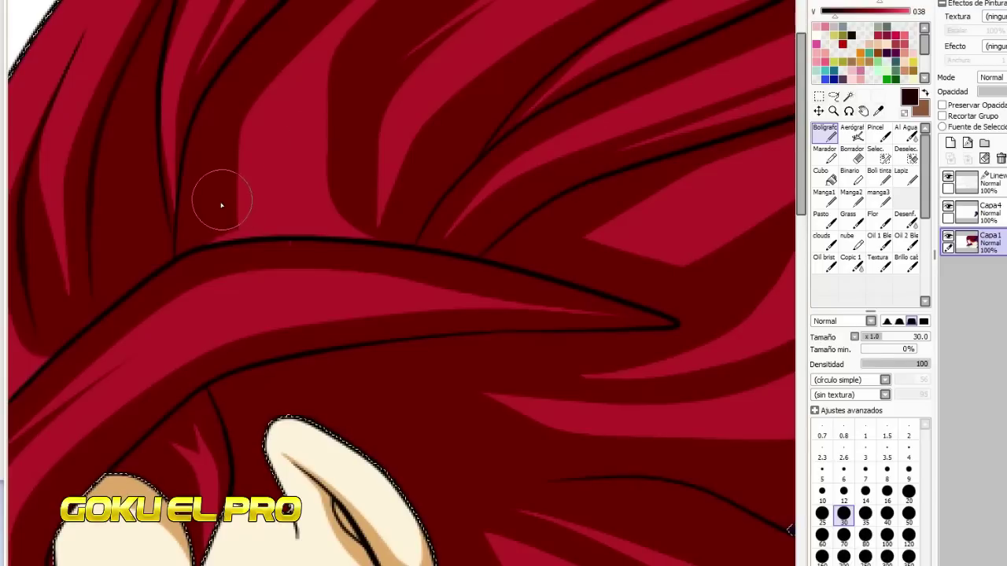
pyautogui.moveTo(377, 230); pyautogui.dragTo(353, 94)
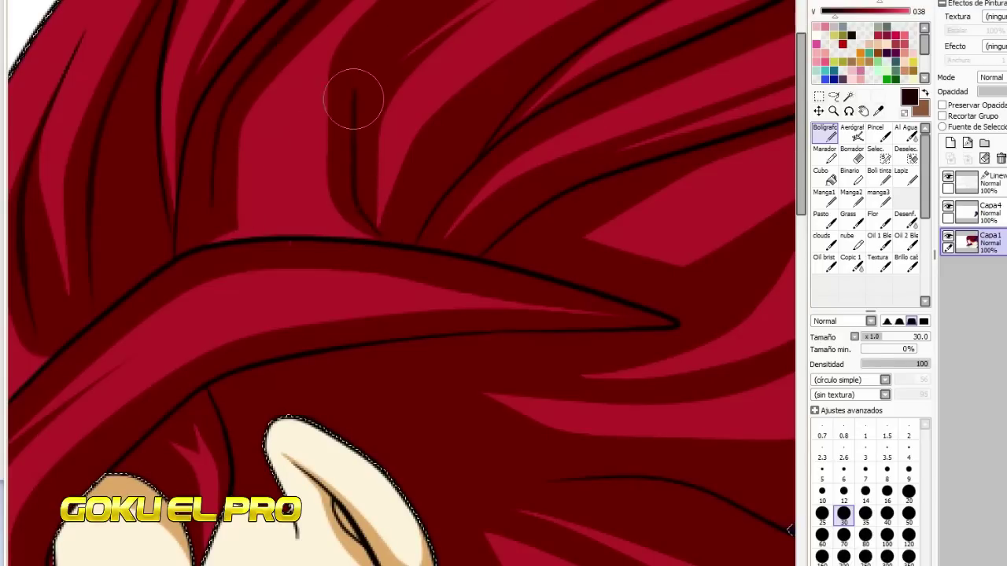
pyautogui.moveTo(338, 565); pyautogui.dragTo(421, 565)
pyautogui.moveTo(512, 1); pyautogui.dragTo(270, 115)
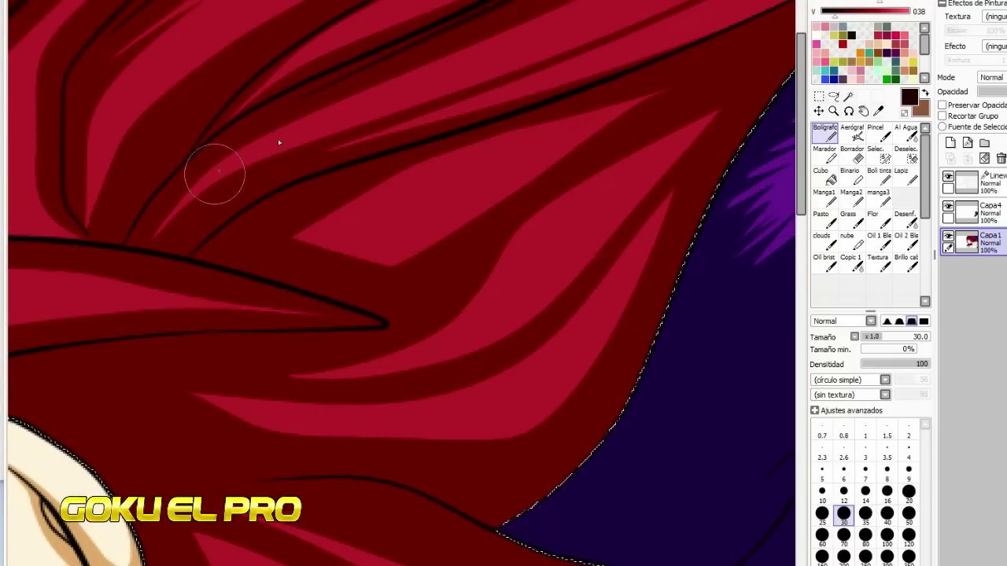
pyautogui.moveTo(95, 179); pyautogui.dragTo(272, 2)
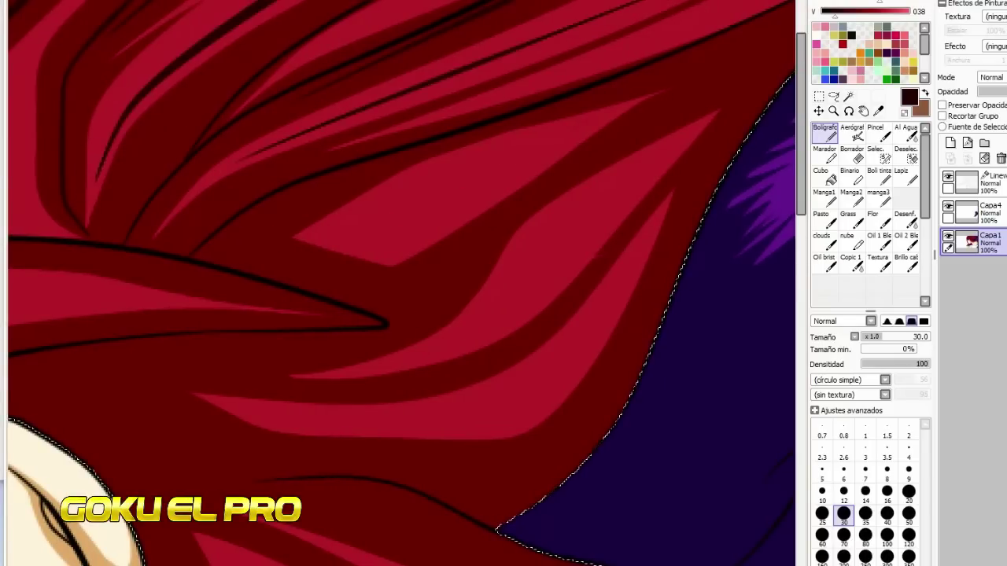
pyautogui.moveTo(506, 565); pyautogui.dragTo(540, 565)
pyautogui.moveTo(284, 274); pyautogui.dragTo(499, 128)
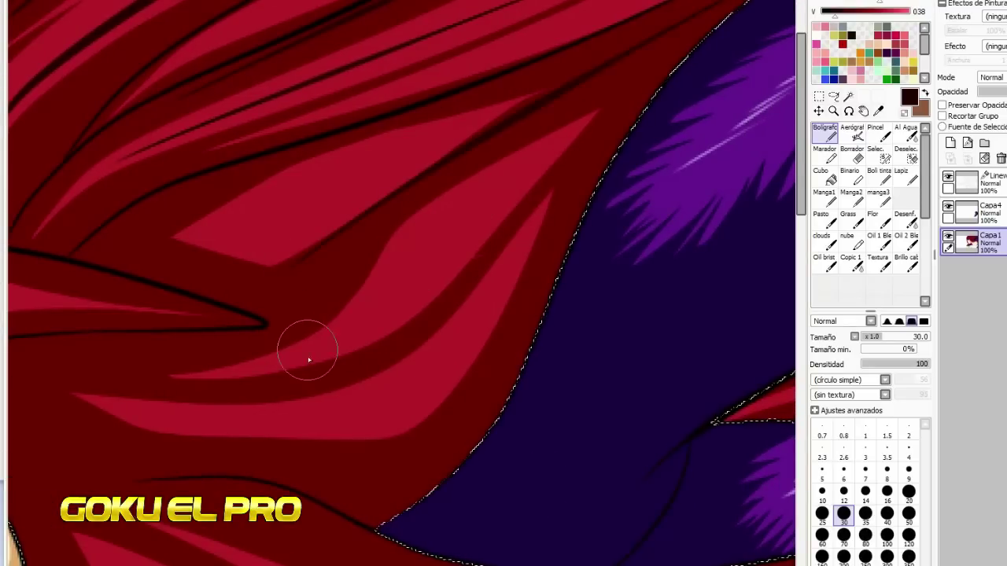
# Step: Draw a long, curved, very dark red stroke along the shadow band between the back hair's two lower highlights, redoing misplaced attempts
pyautogui.moveTo(266, 391); pyautogui.dragTo(605, 122)
pyautogui.hotkey('ctrl', 'z')
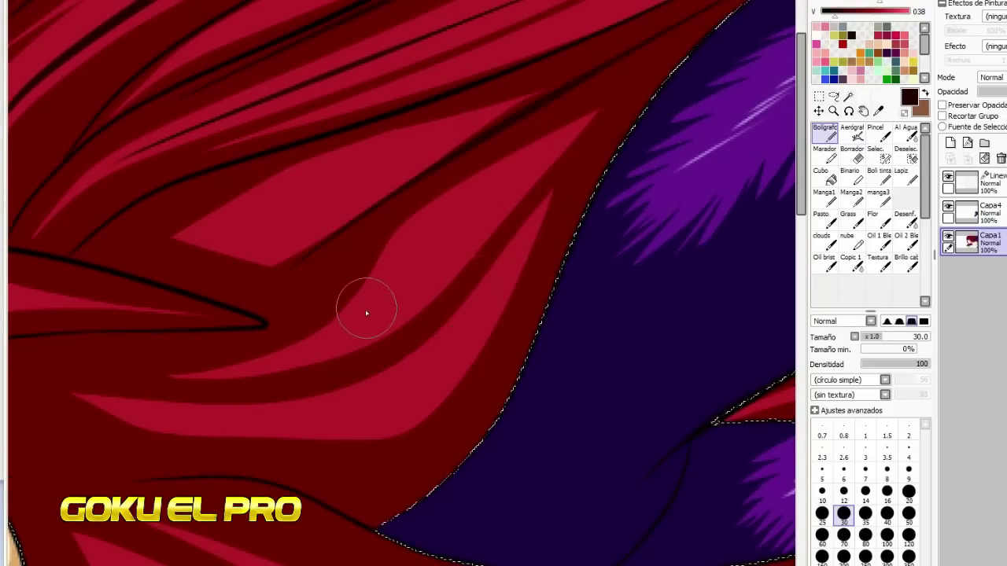
pyautogui.moveTo(122, 388)
pyautogui.mouseDown()
pyautogui.moveTo(388, 364)
pyautogui.moveTo(613, 110)
pyautogui.mouseUp()
pyautogui.hotkey('ctrl', 'z')
pyautogui.moveTo(161, 391); pyautogui.dragTo(661, 42)
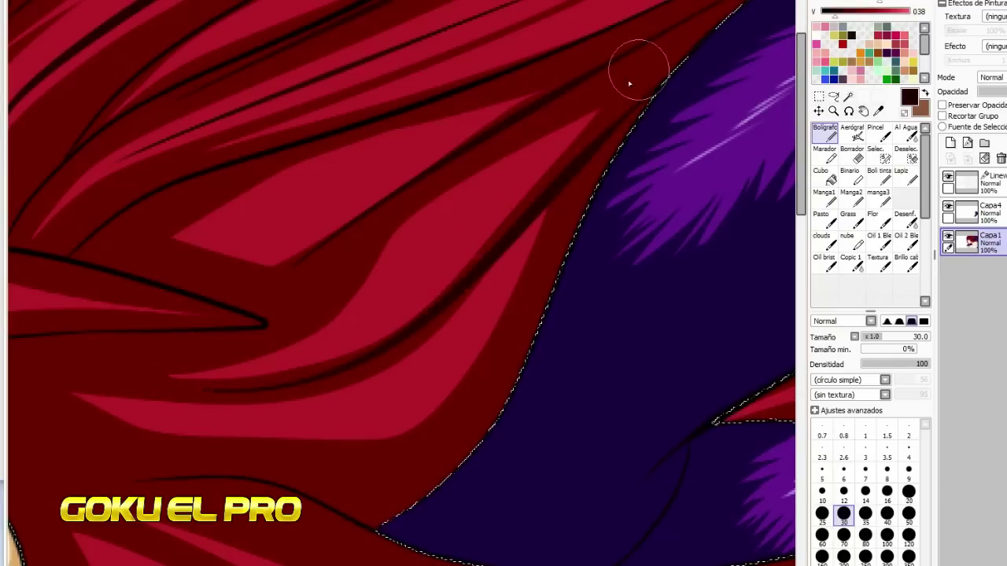
# Step: Draw fine, very dark red strokes in the shadow above the ear beneath the swept lock, undoing the misplaced one
pyautogui.scroll(-3, 619, 105)
pyautogui.scroll(2, 595, 176)
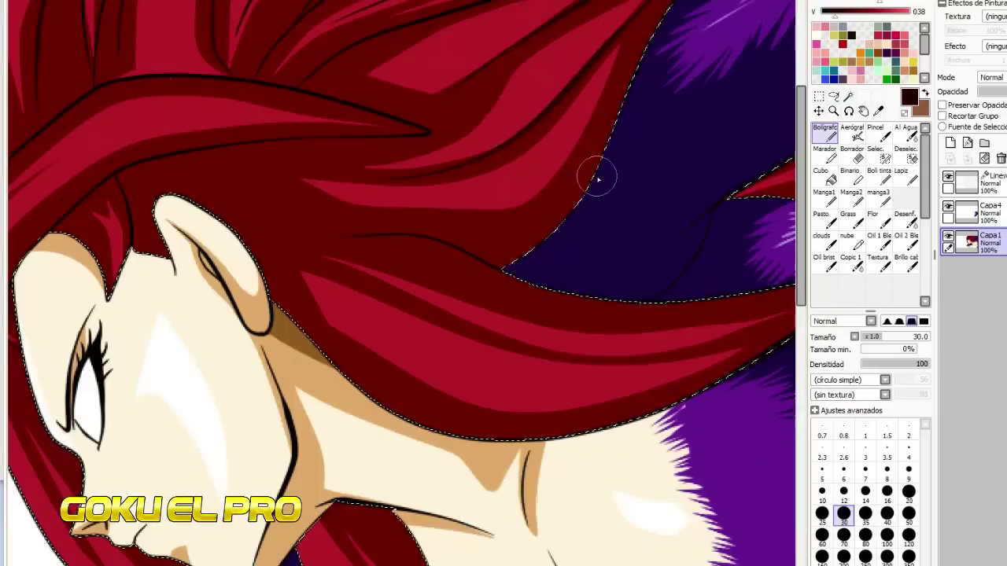
pyautogui.scroll(-1, 582, 176)
pyautogui.scroll(1, 495, 182)
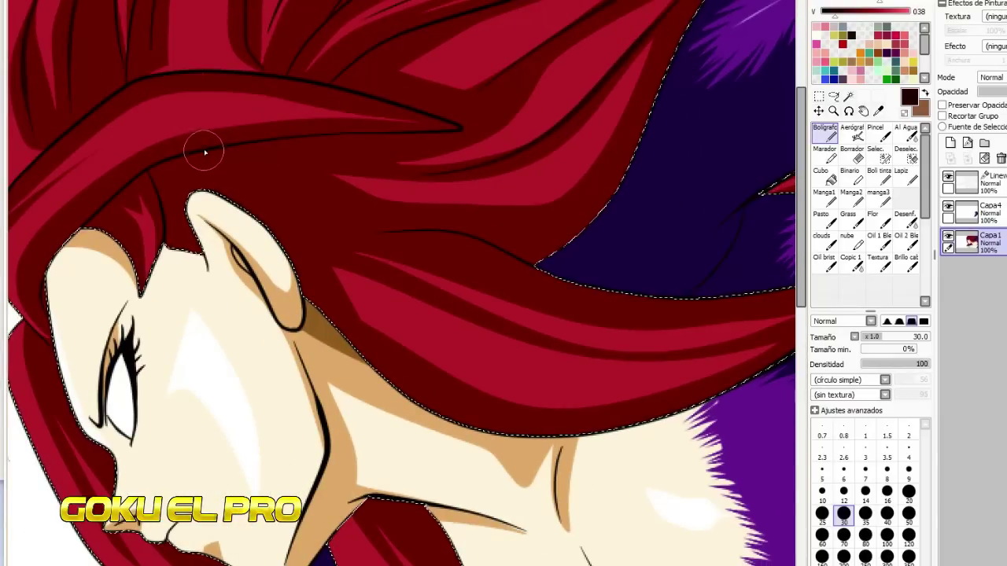
pyautogui.moveTo(229, 147); pyautogui.dragTo(235, 205)
pyautogui.moveTo(306, 138)
pyautogui.mouseDown()
pyautogui.moveTo(266, 221)
pyautogui.moveTo(570, 193)
pyautogui.mouseUp()
pyautogui.hotkey('ctrl', 'z')
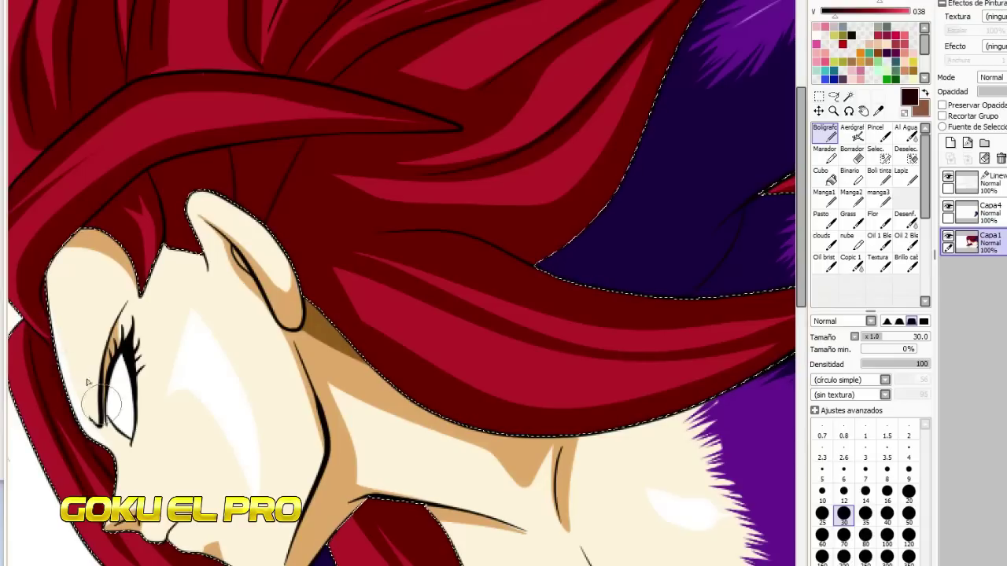
# Step: Draw very dark red strokes inside the face-side, neck and long shoulder locks, and along the back hair's shadow near the arm
pyautogui.scroll(-3, 784, 283)
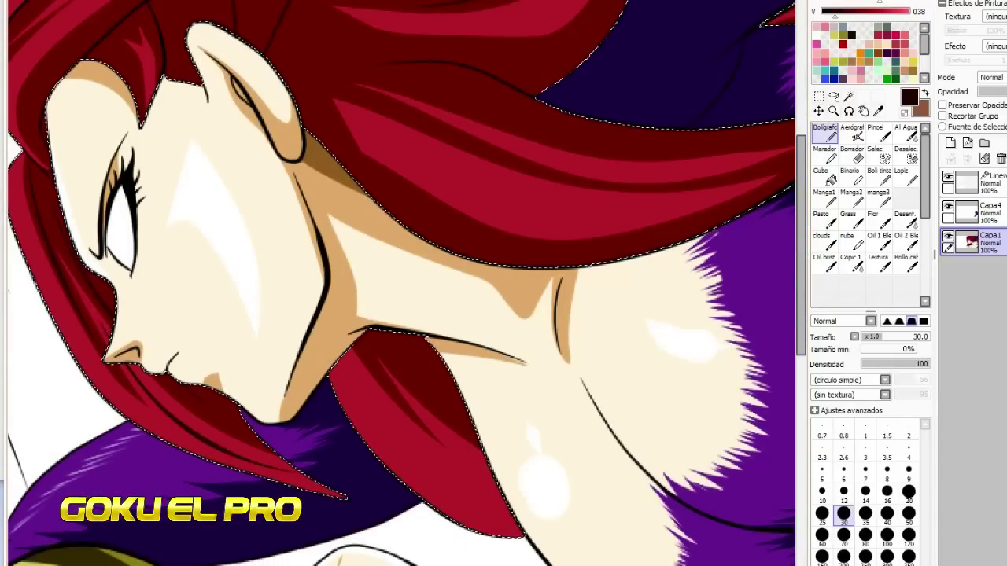
pyautogui.hscroll(3, 393, 283)
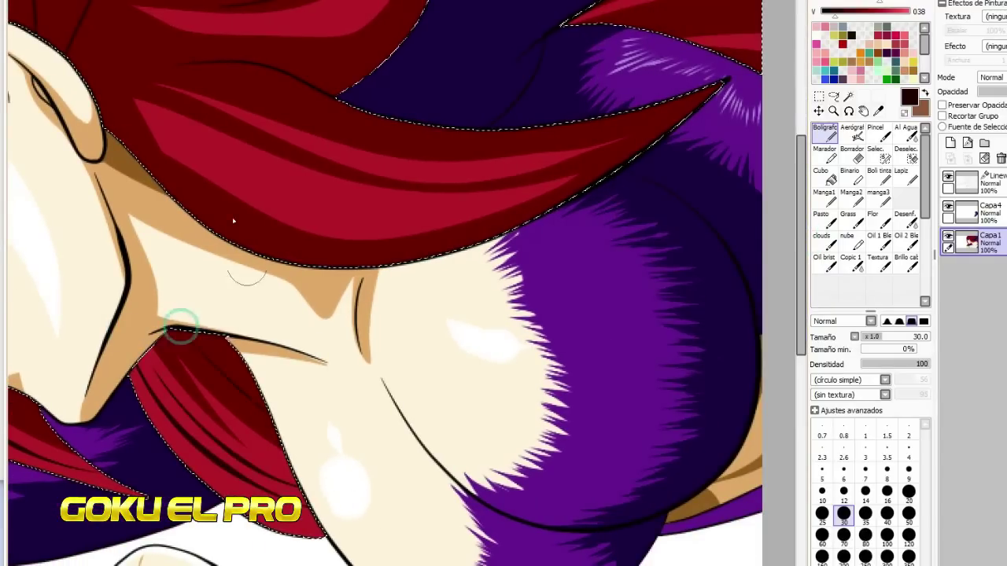
pyautogui.press('End')
pyautogui.press('End')
pyautogui.press('End')
pyautogui.press('End')
pyautogui.press('End')
pyautogui.press('End')
pyautogui.press('End')
pyautogui.press('Right')
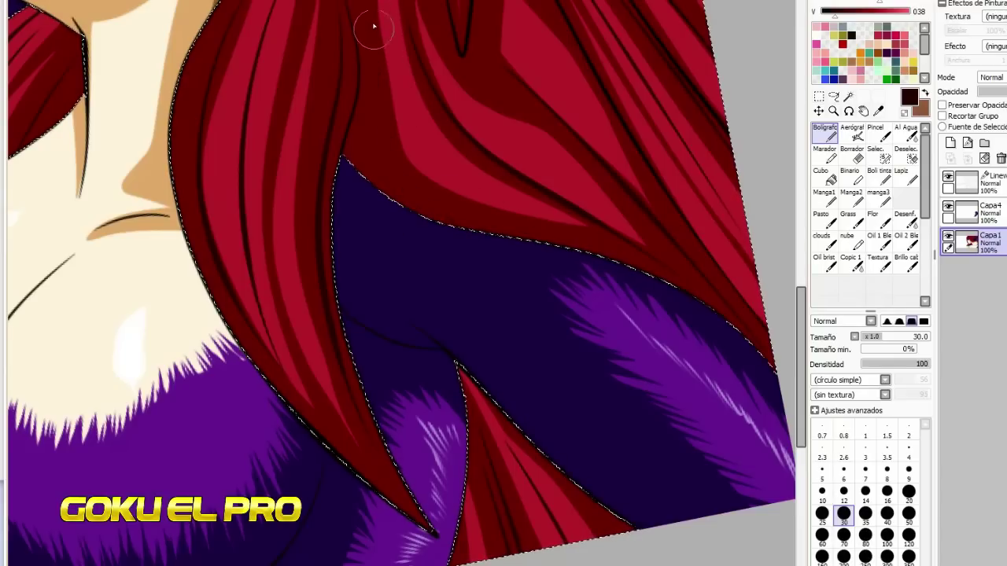
pyautogui.moveTo(372, 29); pyautogui.dragTo(588, 216)
pyautogui.moveTo(801, 291); pyautogui.dragTo(799, 268)
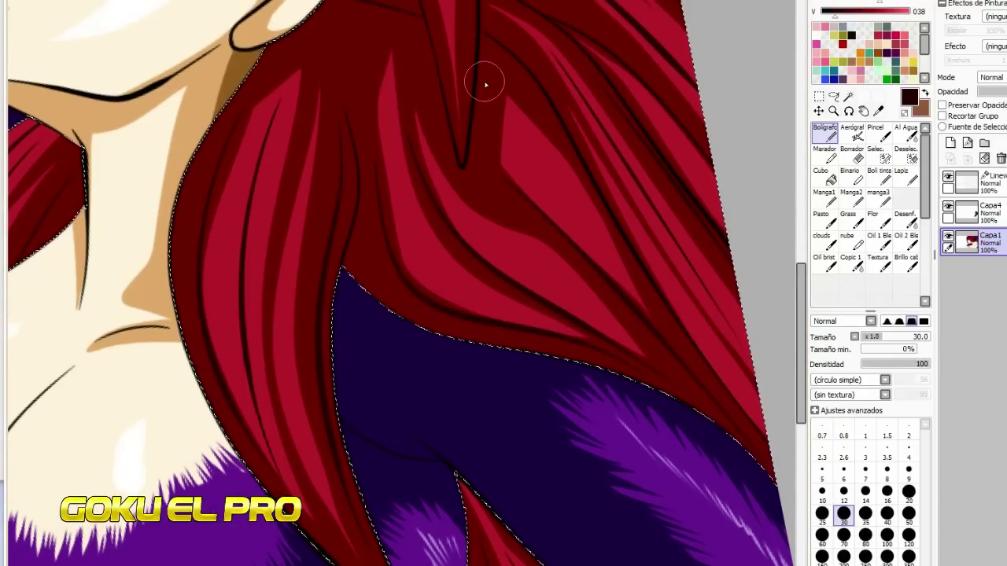
# Step: Draw black accent strokes along the lower and upper shadows of the swept lock above the ear
pyautogui.scroll(-6, 445, 236)
pyautogui.scroll(6, 349, 235)
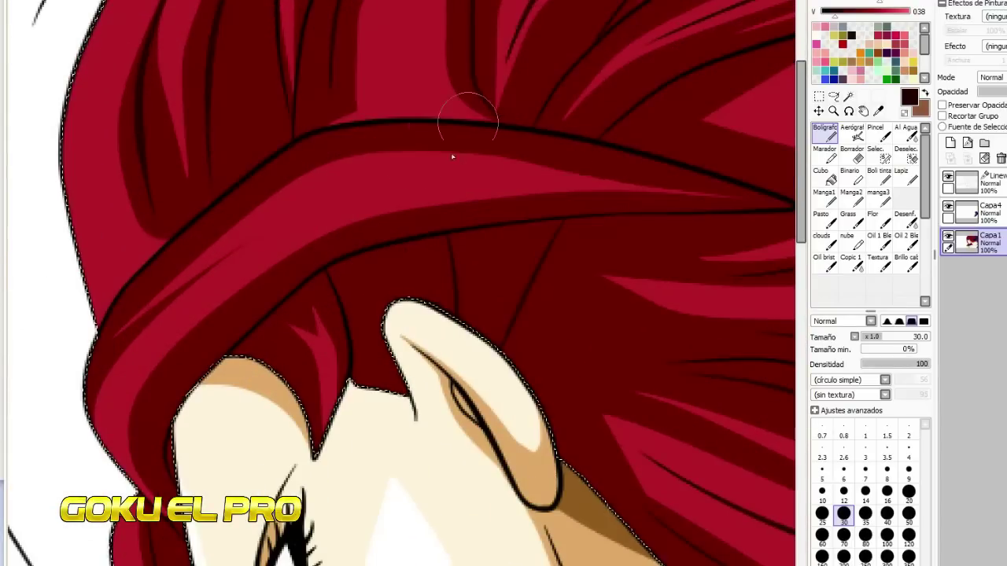
pyautogui.press('alt')
pyautogui.moveTo(132, 360)
pyautogui.mouseDown()
pyautogui.moveTo(470, 182)
pyautogui.moveTo(724, 194)
pyautogui.mouseUp()
pyautogui.moveTo(323, 151); pyautogui.dragTo(737, 188)
# Step: Add a new layer above the base color layer and set its blending mode to Multiply
pyautogui.scroll(-5, 551, 248)
pyautogui.scroll(5, 559, 254)
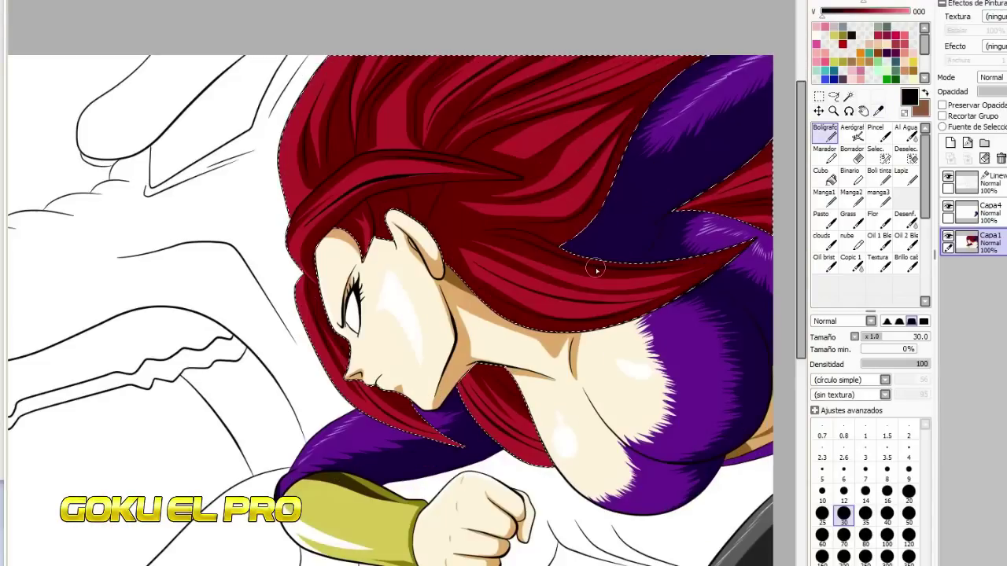
pyautogui.click(950, 143)
pyautogui.click(992, 77)
pyautogui.click(992, 90)
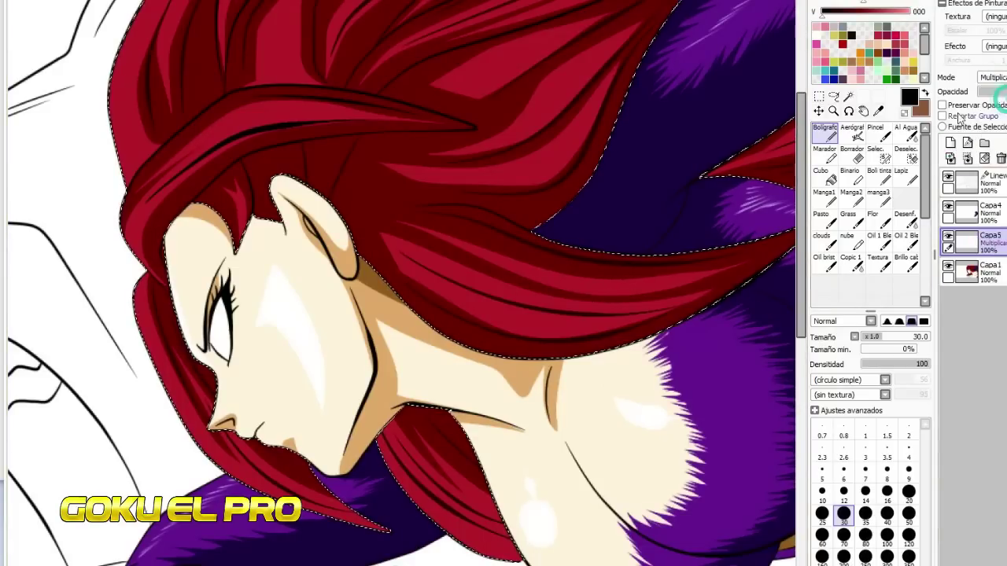
# Step: Airbrush dark red shading onto the hair around the face and neck at size 65, raising the density to 34
pyautogui.click(857, 133)
pyautogui.moveTo(871, 337); pyautogui.dragTo(906, 340)
pyautogui.click(876, 365)
pyautogui.scroll(2, 417, 384)
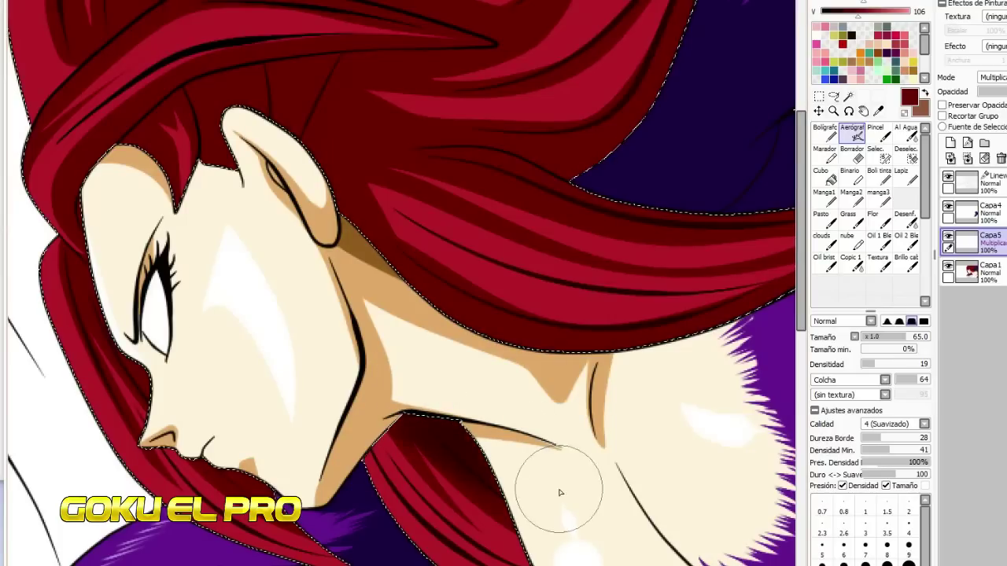
pyautogui.moveTo(90, 219); pyautogui.dragTo(102, 294)
pyautogui.click(882, 365)
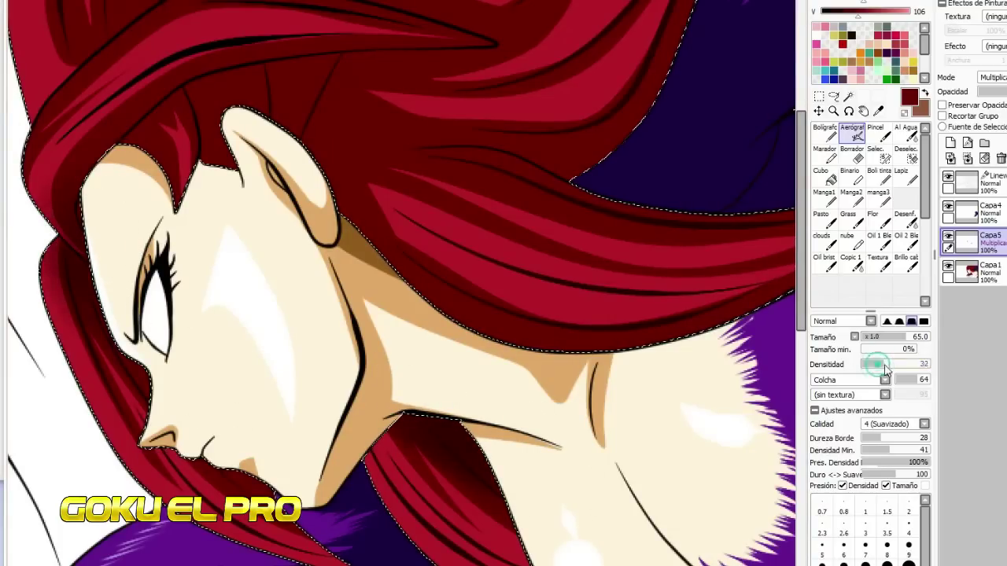
pyautogui.moveTo(135, 250)
pyautogui.mouseDown()
pyautogui.moveTo(107, 250)
pyautogui.moveTo(291, 481)
pyautogui.mouseUp()
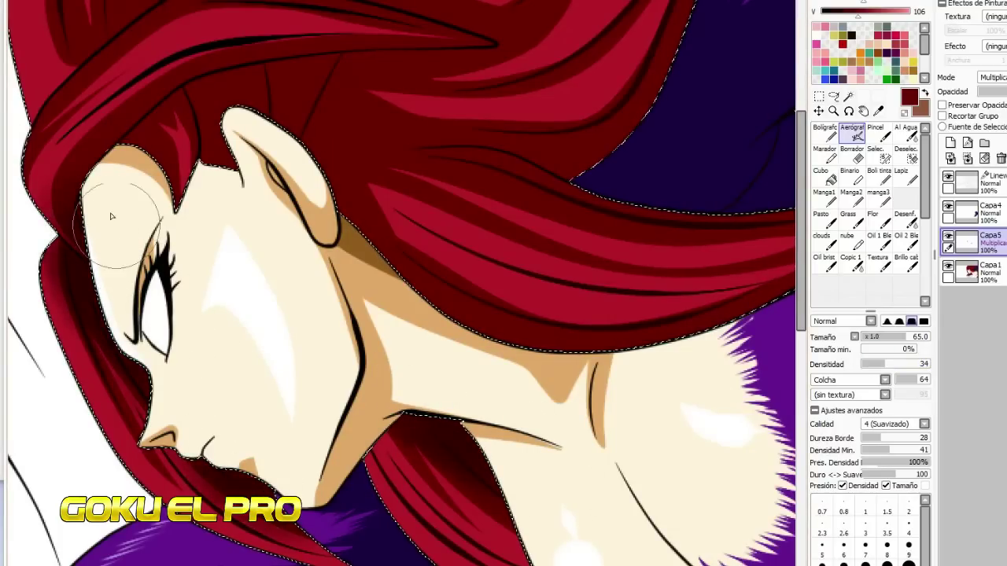
# Step: Reduce the airbrush size to 44 and deepen the shadows of the face-side hair, swept lock and area around the ear
pyautogui.scroll(-3, 118, 158)
pyautogui.scroll(3, 118, 149)
pyautogui.click(891, 337)
pyautogui.moveTo(114, 410)
pyautogui.mouseDown()
pyautogui.moveTo(178, 356)
pyautogui.moveTo(267, 354)
pyautogui.moveTo(385, 460)
pyautogui.mouseUp()
pyautogui.moveTo(118, 181)
pyautogui.mouseDown()
pyautogui.moveTo(135, 206)
pyautogui.moveTo(209, 212)
pyautogui.moveTo(227, 136)
pyautogui.mouseUp()
pyautogui.moveTo(483, 156); pyautogui.dragTo(285, 126)
pyautogui.moveTo(185, 16)
pyautogui.mouseDown()
pyautogui.moveTo(144, 110)
pyautogui.moveTo(161, 110)
pyautogui.moveTo(204, 196)
pyautogui.moveTo(171, 270)
pyautogui.moveTo(361, 67)
pyautogui.moveTo(300, 221)
pyautogui.moveTo(573, 86)
pyautogui.moveTo(225, 328)
pyautogui.moveTo(712, 400)
pyautogui.moveTo(154, 399)
pyautogui.moveTo(298, 468)
pyautogui.mouseUp()
# Step: Airbrush dark red shading over the long shoulder lock, the hair section behind the arm and the area beneath the swept lock
pyautogui.scroll(-4, 297, 394)
pyautogui.scroll(5, 543, 276)
pyautogui.moveTo(315, 228); pyautogui.dragTo(567, 149)
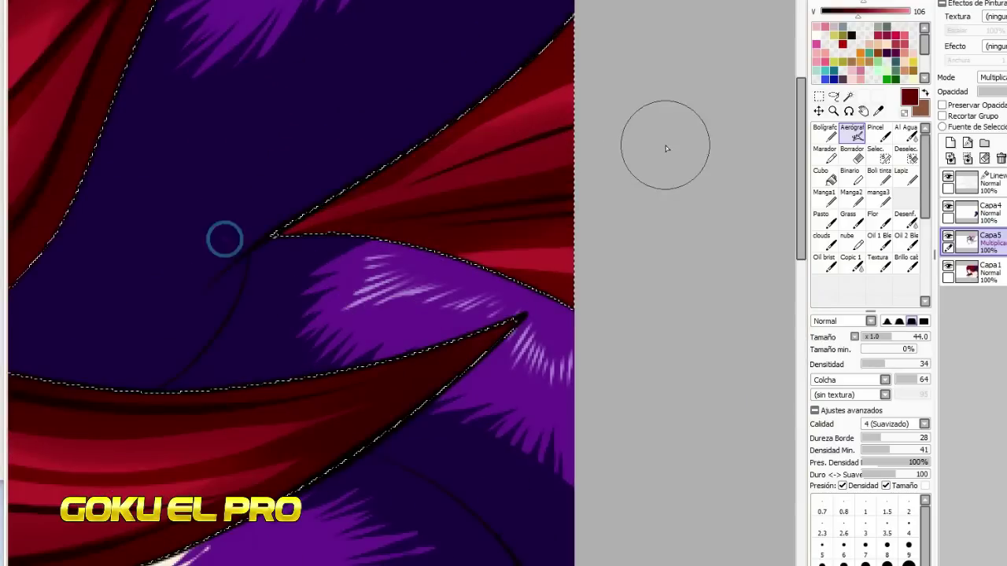
pyautogui.scroll(-4, 666, 145)
pyautogui.scroll(4, 140, 185)
pyautogui.moveTo(140, 185)
pyautogui.mouseDown()
pyautogui.moveTo(133, 202)
pyautogui.moveTo(391, 113)
pyautogui.mouseUp()
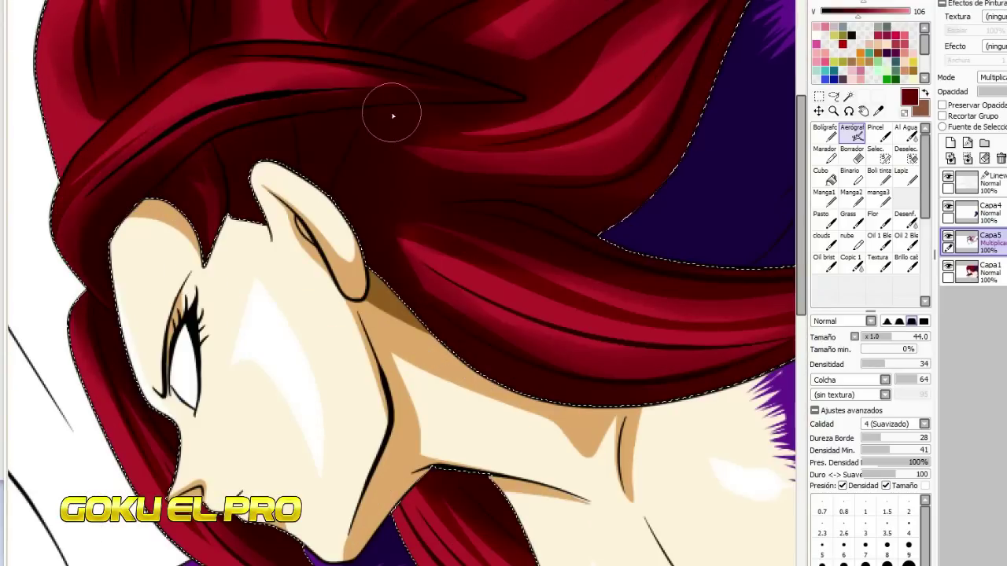
# Step: Airbrush dark red shading between the strands of the upper hair and onto the lock below the chin
pyautogui.scroll(-4, 358, 307)
pyautogui.scroll(4, 313, 149)
pyautogui.moveTo(228, 36); pyautogui.dragTo(193, 110)
pyautogui.moveTo(268, 0); pyautogui.dragTo(236, 78)
pyautogui.moveTo(300, 141); pyautogui.dragTo(315, 91)
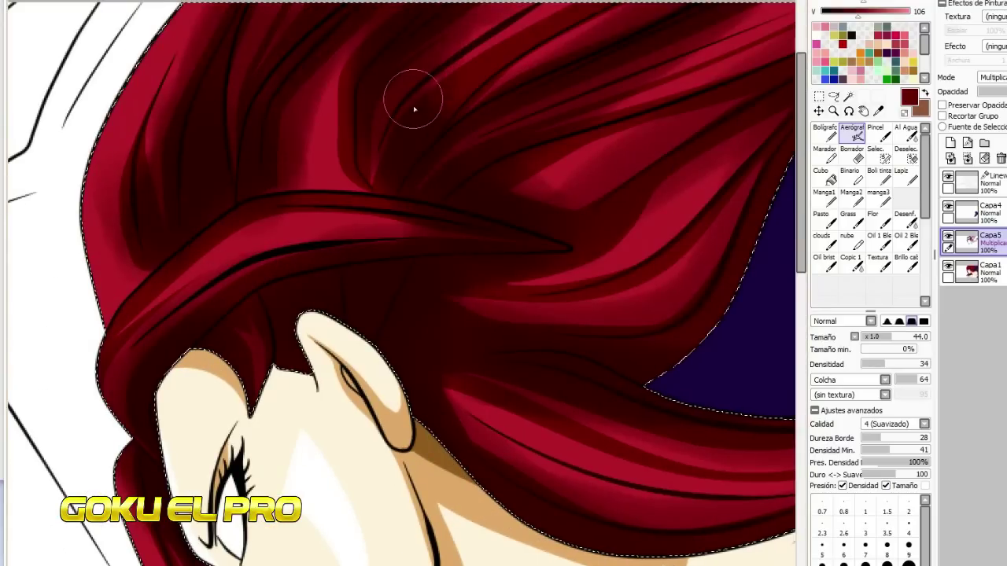
pyautogui.scroll(-4, 455, 107)
pyautogui.scroll(3, 524, 193)
pyautogui.moveTo(388, 390); pyautogui.dragTo(501, 511)
pyautogui.scroll(-2, 502, 511)
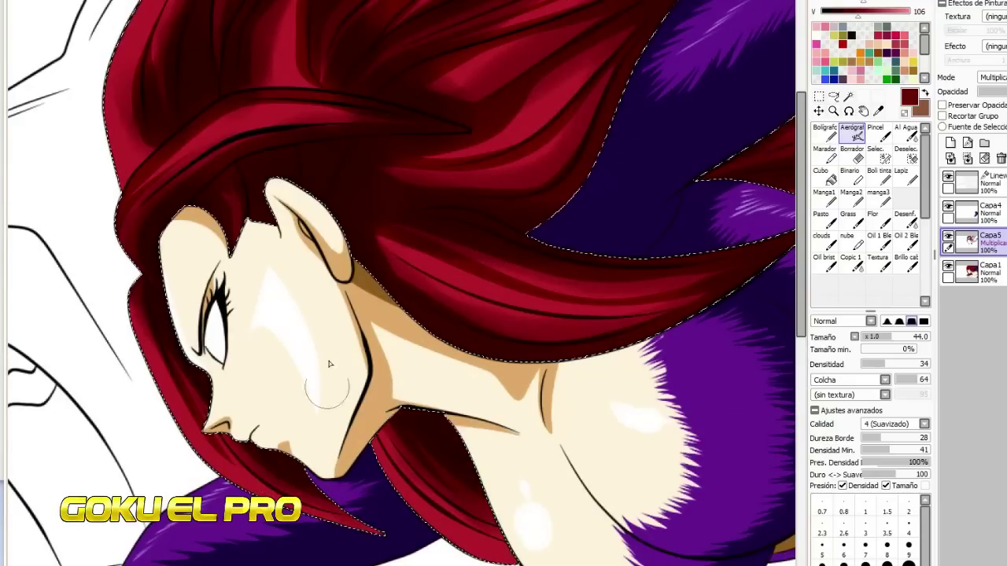
# Step: Soften the airbrushed shading beside the face and behind the ear with the blur brush at size 68
pyautogui.scroll(2, 461, 360)
pyautogui.click(905, 216)
pyautogui.click(857, 337)
pyautogui.click(872, 354)
pyautogui.click(899, 337)
pyautogui.moveTo(902, 340); pyautogui.dragTo(910, 340)
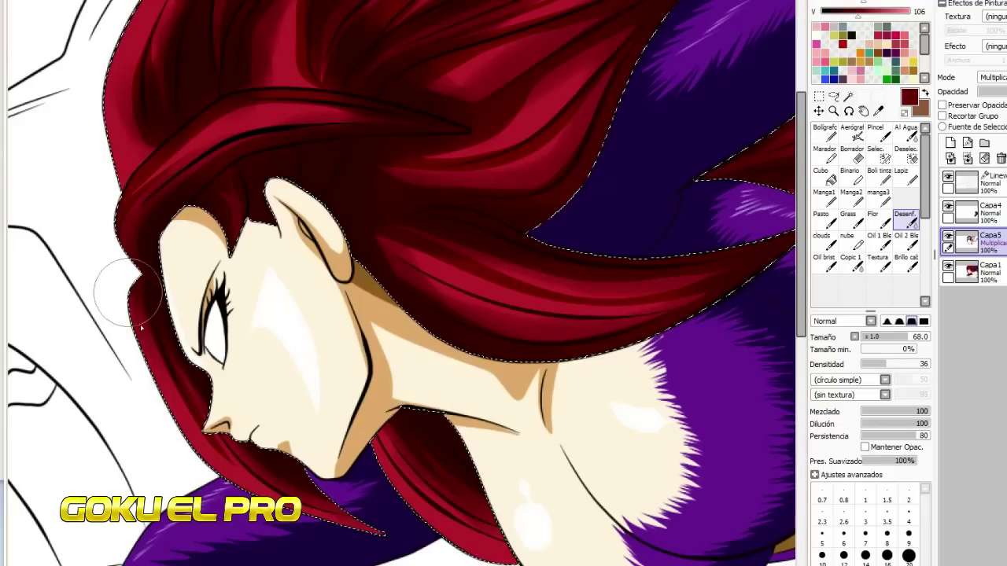
pyautogui.moveTo(364, 278)
pyautogui.mouseDown()
pyautogui.moveTo(469, 328)
pyautogui.moveTo(393, 242)
pyautogui.mouseUp()
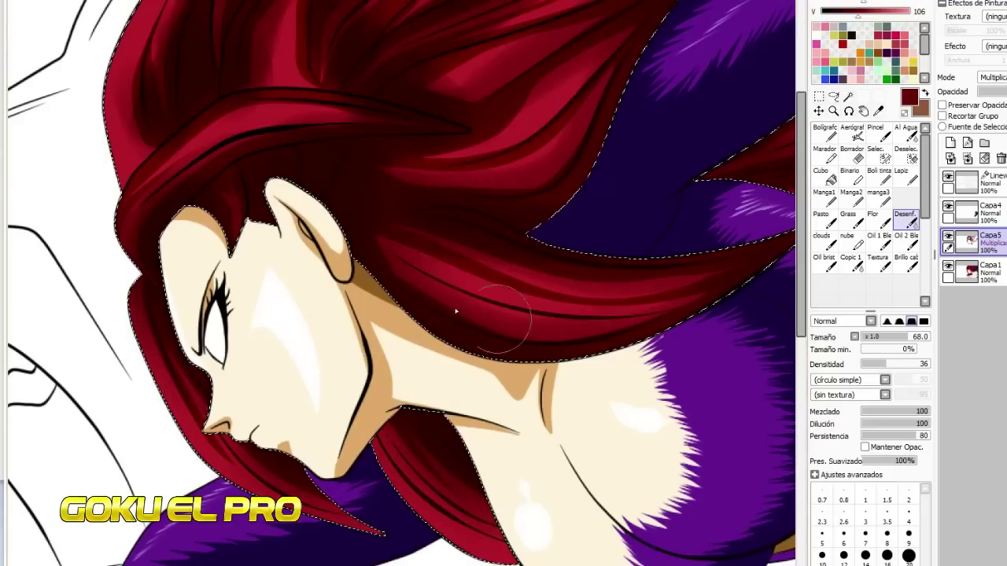
# Step: Reduce the blur brush size to 61 and blend the shading across the upper hair, back hair and long shoulder lock
pyautogui.scroll(-1, 459, 332)
pyautogui.scroll(2, 378, 131)
pyautogui.click(904, 338)
pyautogui.click(260, 312)
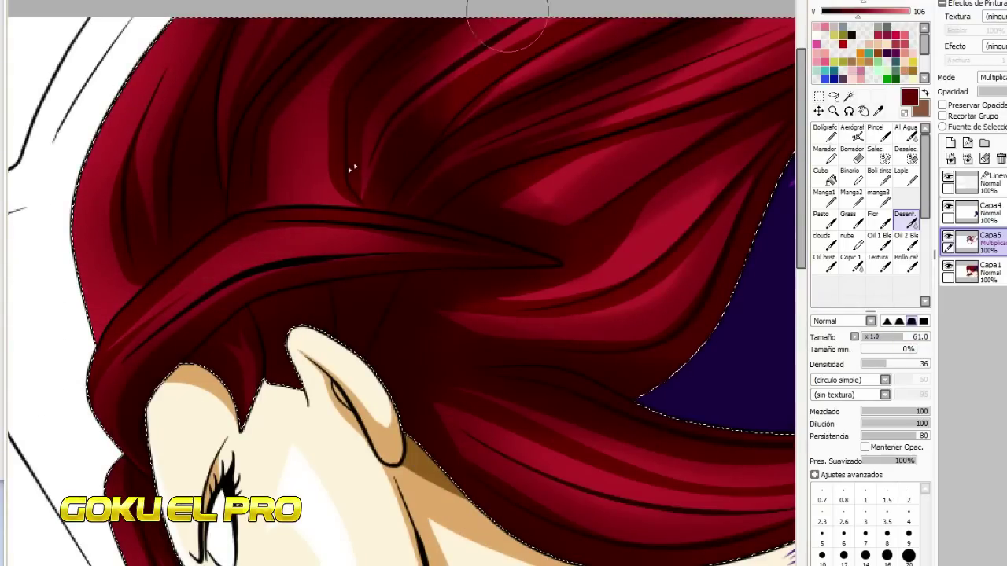
pyautogui.moveTo(551, 237); pyautogui.dragTo(405, 213)
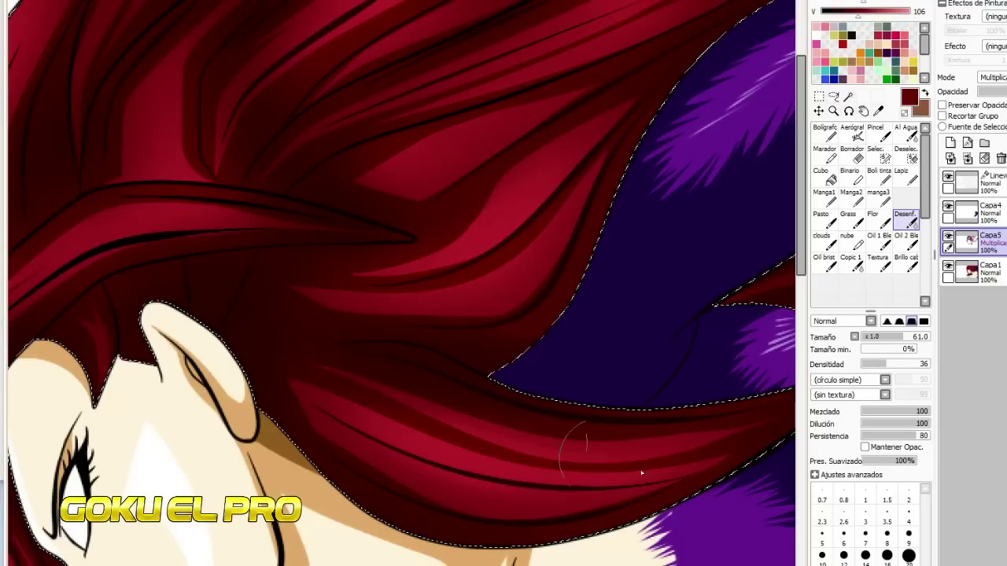
pyautogui.scroll(-2, 405, 491)
pyautogui.scroll(2, 427, 265)
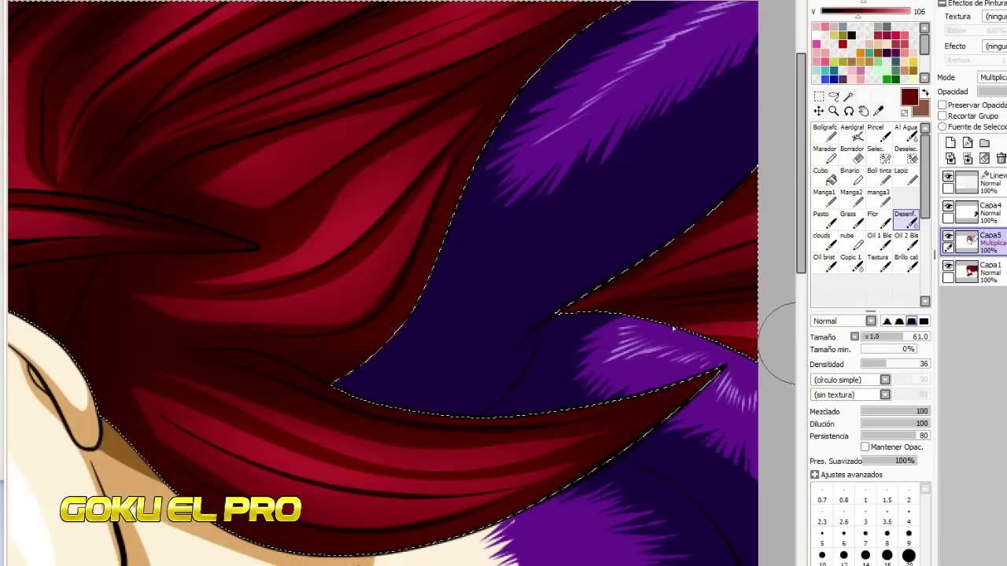
pyautogui.scroll(-2, 299, 247)
pyautogui.scroll(2, 180, 203)
pyautogui.scroll(-2, 454, 230)
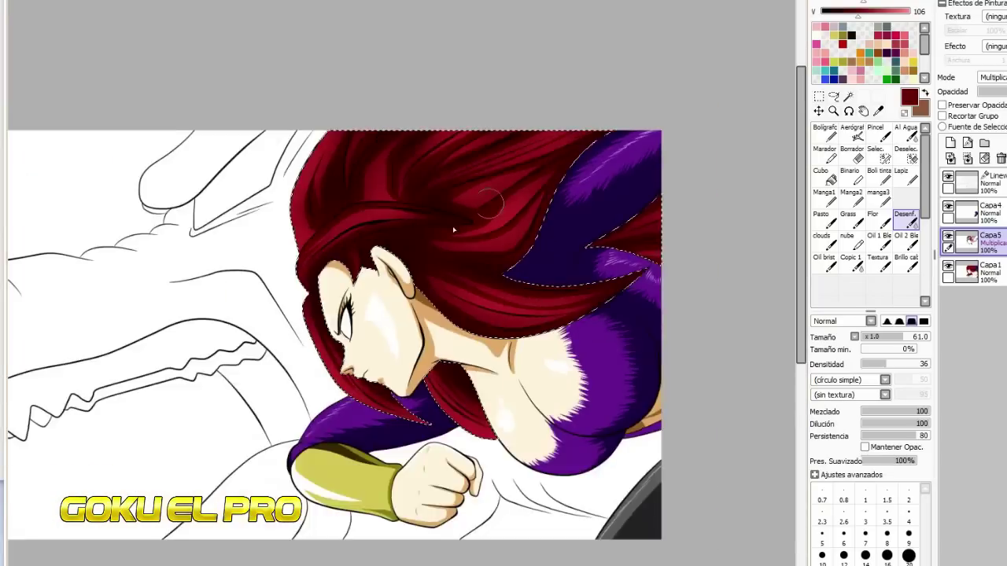
pyautogui.scroll(2, 454, 229)
pyautogui.scroll(-2, 338, 128)
pyautogui.scroll(2, 241, 191)
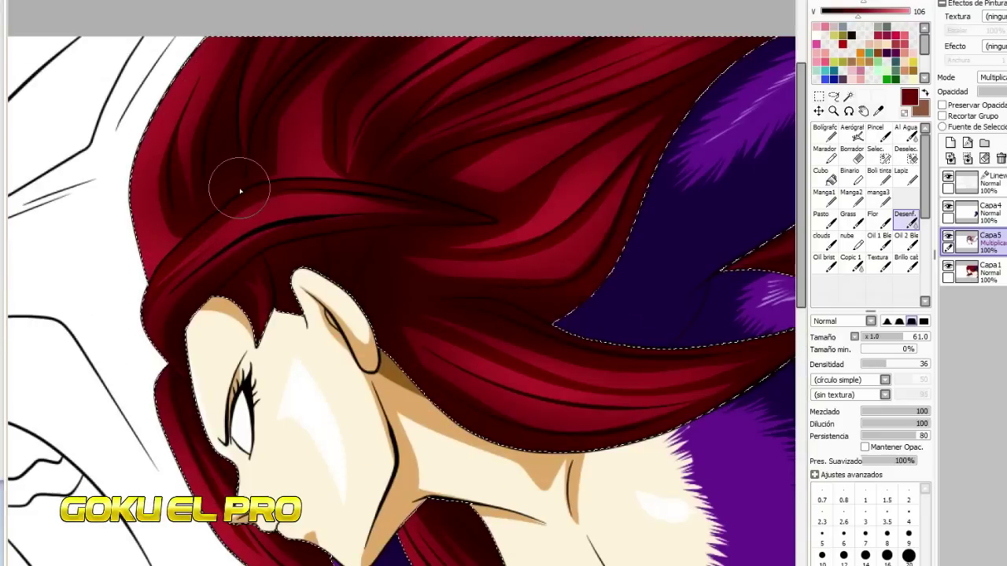
# Step: Add a new layer above the Multiply layer and draw light pink highlight streaks across the upper hair with the size 30 pen
pyautogui.click(950, 142)
pyautogui.click(825, 131)
pyautogui.click(907, 11)
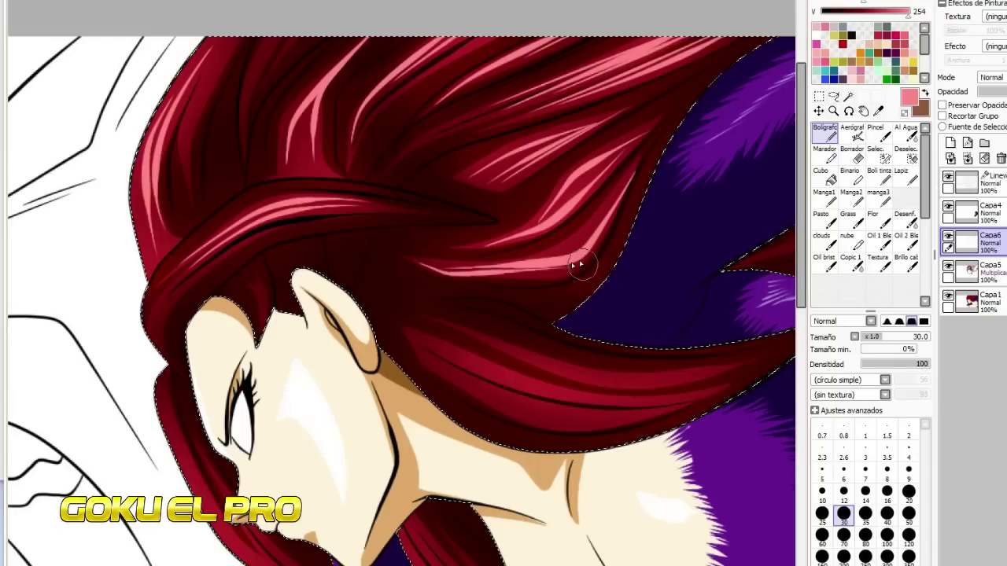
# Step: Draw light pink highlight streaks along the face-side lock and the lock below the chin
pyautogui.moveTo(801, 272); pyautogui.dragTo(801, 311)
pyautogui.moveTo(472, 564); pyautogui.dragTo(519, 565)
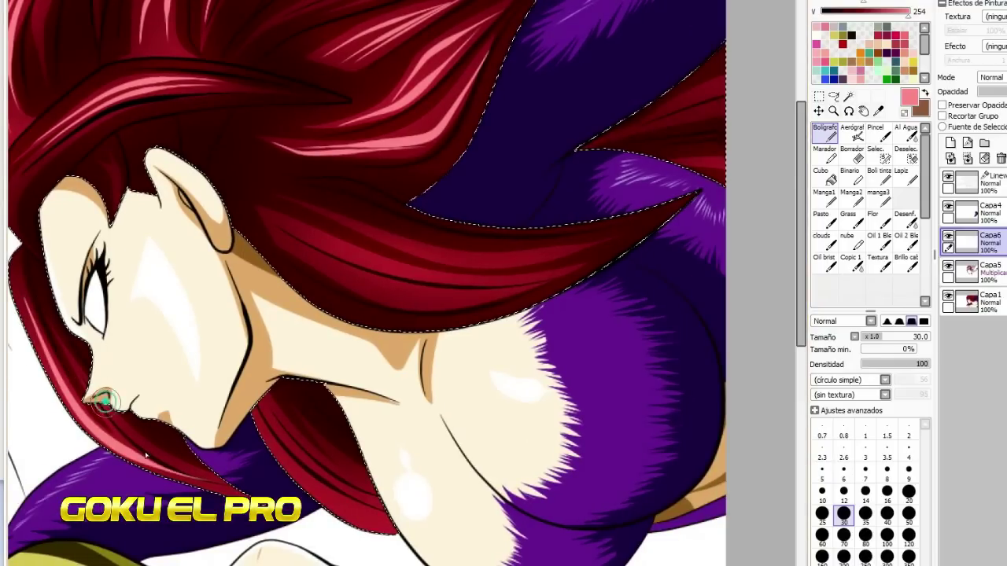
pyautogui.moveTo(269, 425); pyautogui.dragTo(411, 523)
pyautogui.moveTo(279, 452); pyautogui.dragTo(432, 541)
pyautogui.moveTo(276, 445); pyautogui.dragTo(390, 517)
# Step: Draw light pink highlight streaks along the long shoulder lock and the small hair section behind the arm, redoing misplaced strokes
pyautogui.moveTo(67, 305)
pyautogui.mouseDown()
pyautogui.moveTo(193, 153)
pyautogui.moveTo(309, 44)
pyautogui.mouseUp()
pyautogui.moveTo(388, 131)
pyautogui.mouseDown()
pyautogui.moveTo(371, 317)
pyautogui.moveTo(395, 405)
pyautogui.moveTo(381, 387)
pyautogui.mouseUp()
pyautogui.hotkey('ctrl', 'z')
pyautogui.moveTo(385, 135)
pyautogui.mouseDown()
pyautogui.moveTo(369, 346)
pyautogui.moveTo(397, 378)
pyautogui.mouseUp()
pyautogui.hotkey('ctrl', 'z')
pyautogui.moveTo(400, 135); pyautogui.dragTo(397, 400)
pyautogui.moveTo(418, 207); pyautogui.dragTo(442, 394)
pyautogui.hotkey('ctrl', 'z')
pyautogui.moveTo(418, 192); pyautogui.dragTo(425, 417)
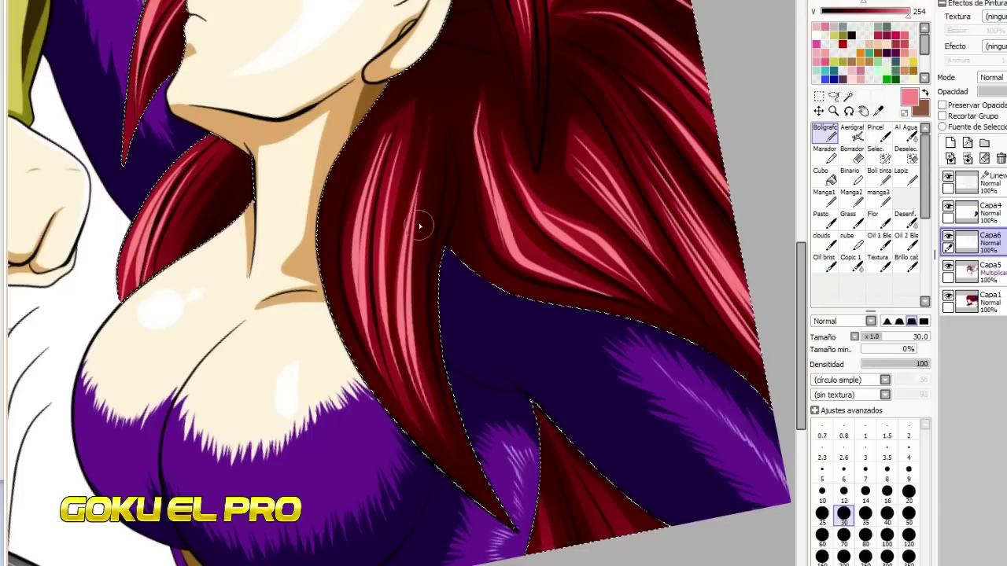
pyautogui.moveTo(543, 497); pyautogui.dragTo(553, 549)
pyautogui.moveTo(579, 474)
pyautogui.mouseDown()
pyautogui.moveTo(595, 537)
pyautogui.moveTo(626, 533)
pyautogui.mouseUp()
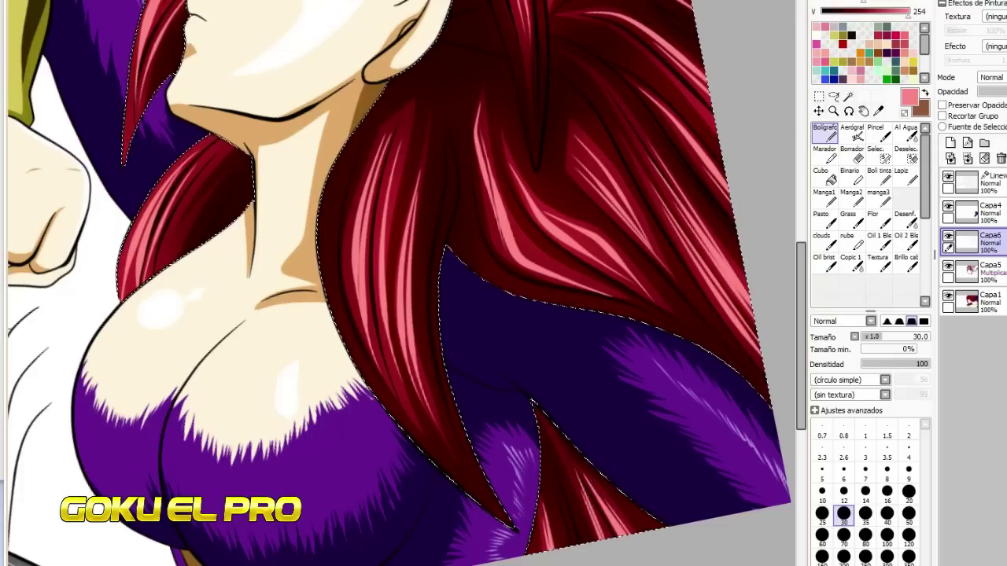
# Step: Clear the hair selection and select the eye's interior with the Magic Wand on the line art layer
pyautogui.press('Home')
pyautogui.scroll(-3, 421, 122)
pyautogui.scroll(3, 405, 127)
pyautogui.hotkey('ctrl', 'd')
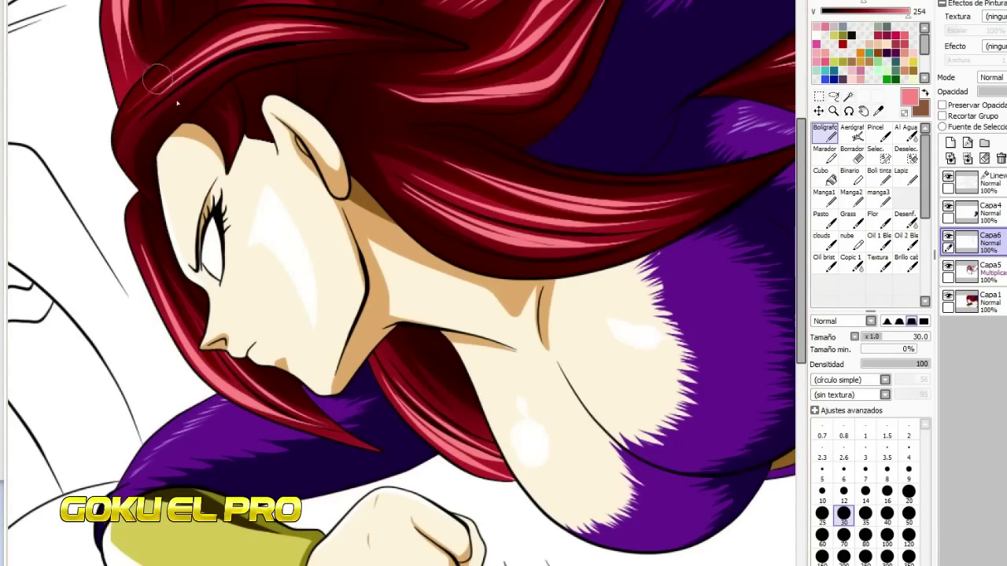
pyautogui.scroll(3, 462, 474)
pyautogui.scroll(-3, 476, 442)
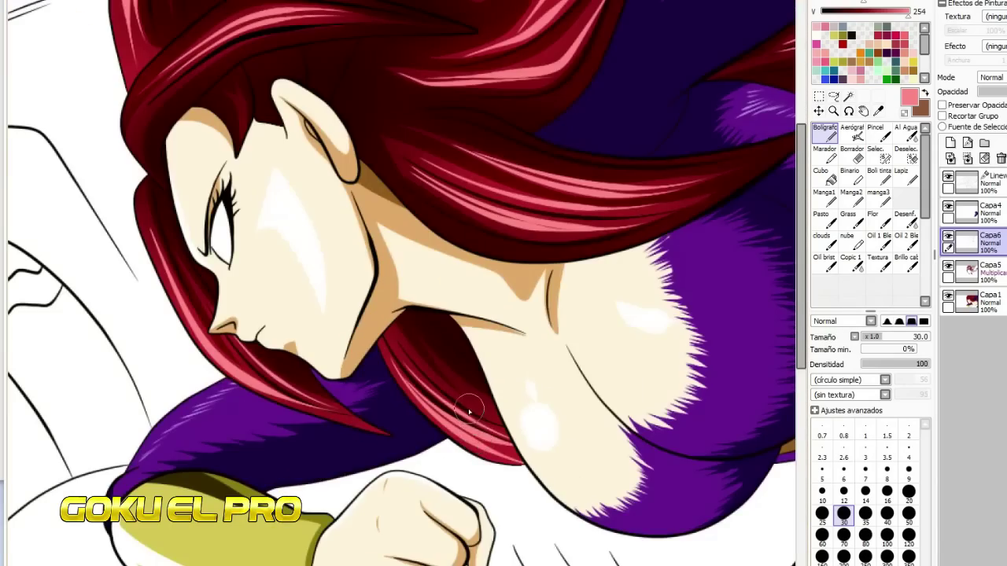
pyautogui.scroll(6, 469, 410)
pyautogui.click(954, 174)
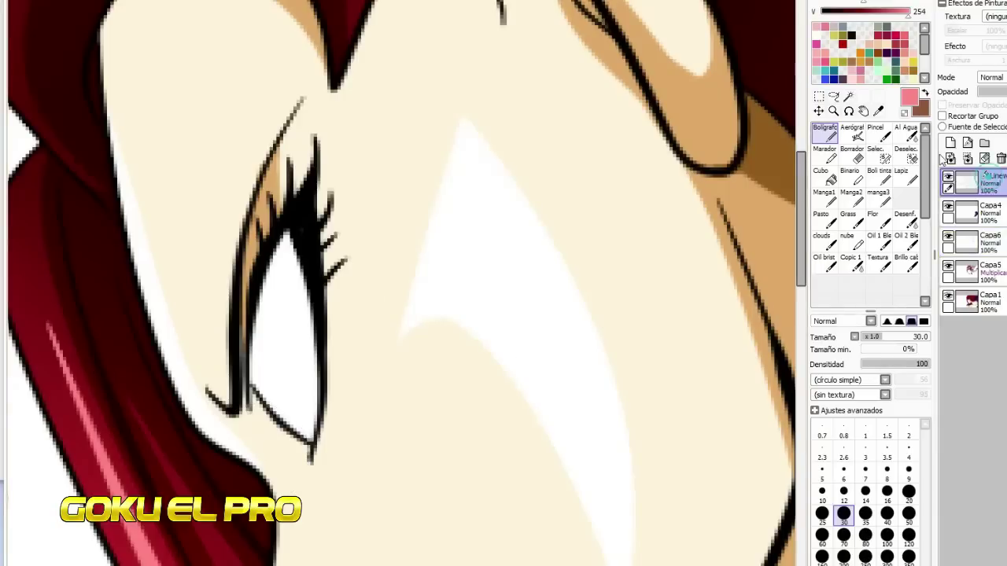
pyautogui.click(848, 96)
pyautogui.click(284, 311)
pyautogui.scroll(1, 300, 381)
pyautogui.scroll(-1, 265, 404)
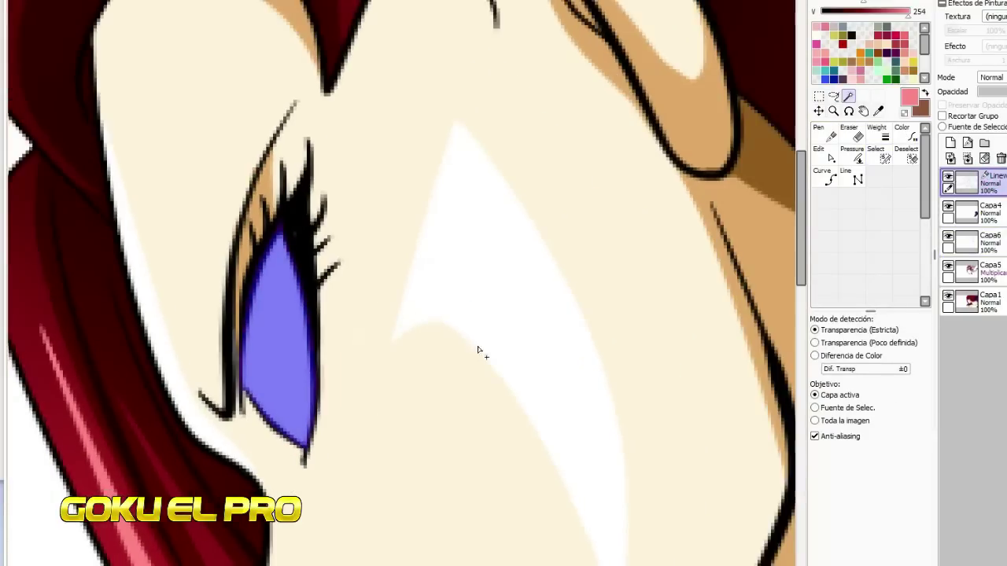
pyautogui.scroll(1, 478, 350)
# Step: Increase the line pressure along the eyelid line to thicken it on the line art layer
pyautogui.click(852, 154)
pyautogui.moveTo(159, 355); pyautogui.dragTo(212, 346)
pyautogui.moveTo(162, 234); pyautogui.dragTo(282, 209)
pyautogui.moveTo(179, 137); pyautogui.dragTo(244, 128)
pyautogui.moveTo(203, 60); pyautogui.dragTo(250, 61)
# Step: Fill the selected eye with off-white of value 248 on layer Capa1
pyautogui.click(998, 303)
pyautogui.rightClick(562, 234)
pyautogui.click(906, 13)
pyautogui.moveTo(283, 228); pyautogui.dragTo(234, 414)
pyautogui.scroll(-1, 286, 158)
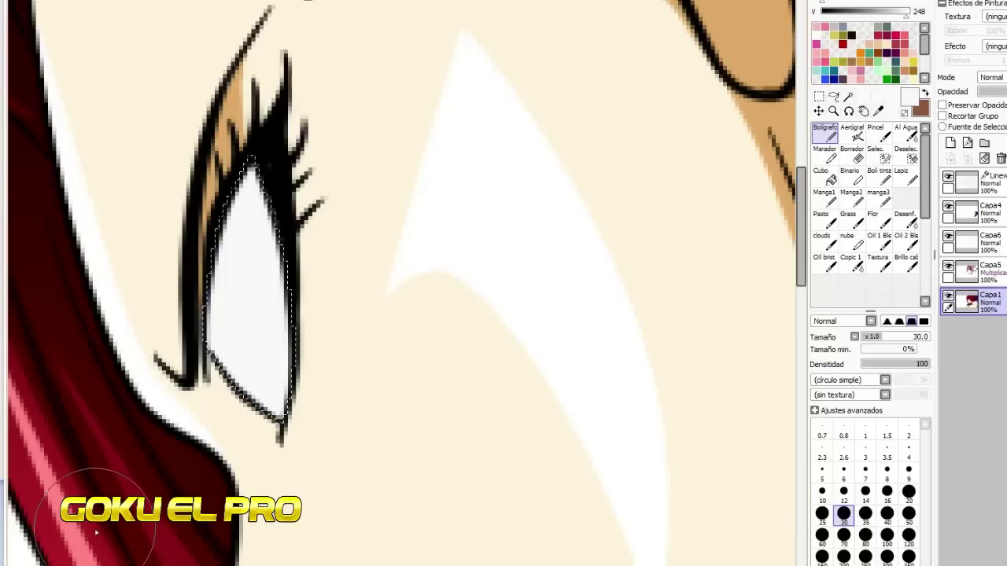
# Step: Paint a bright yellow iris of value 255 in the eye with the size 40 pen
pyautogui.click(888, 338)
pyautogui.moveTo(200, 341); pyautogui.dragTo(205, 339)
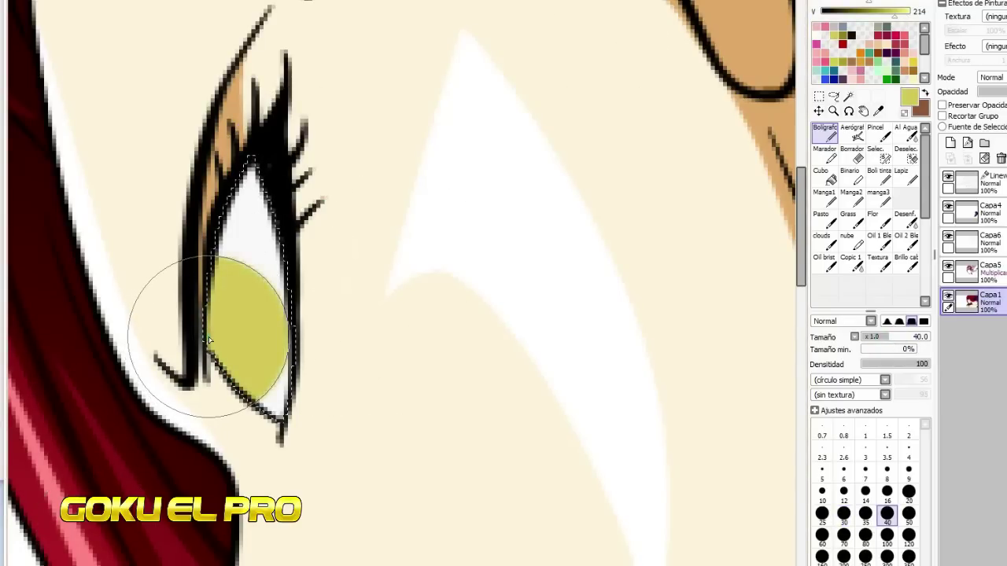
pyautogui.click(909, 11)
pyautogui.click(216, 338)
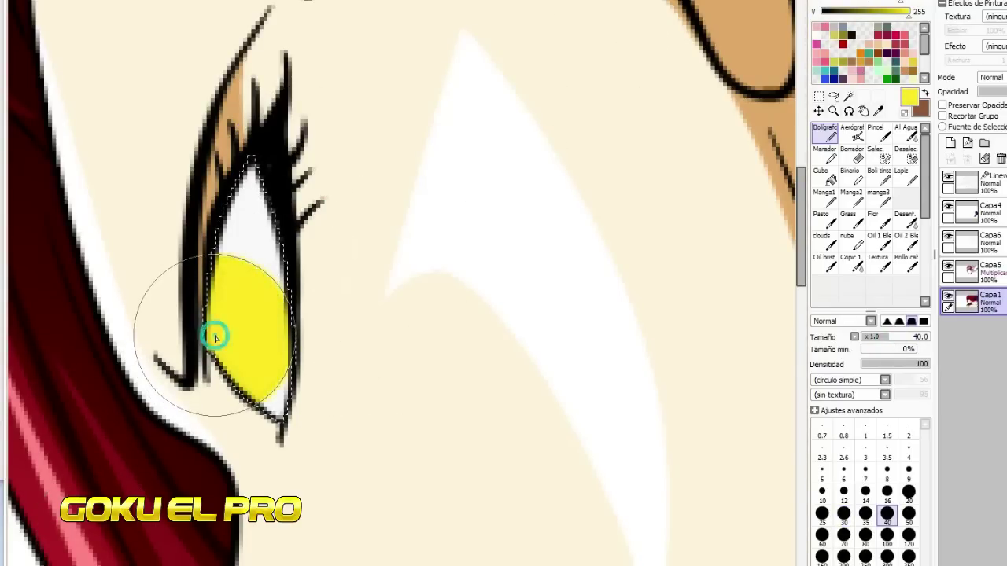
# Step: Ring the yellow iris in black using pen sizes 40 and 36, and add a black pupil at size 17
pyautogui.scroll(2, 216, 337)
pyautogui.click(822, 13)
pyautogui.click(236, 338)
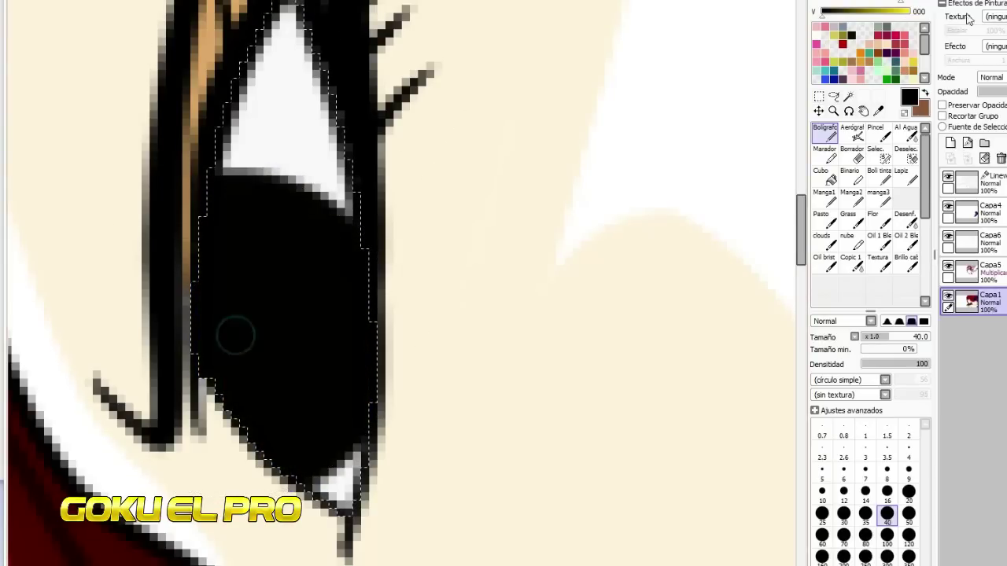
pyautogui.click(885, 339)
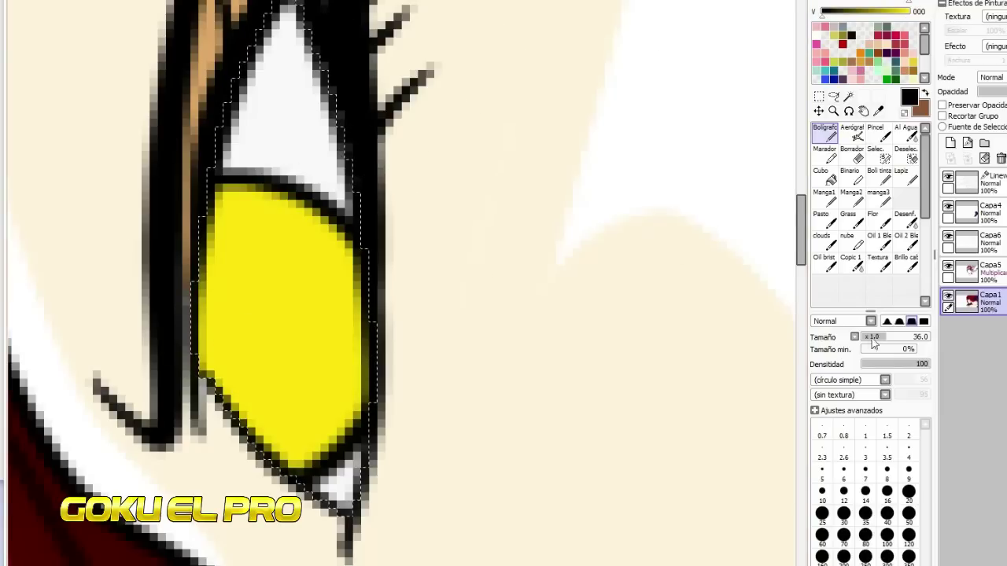
pyautogui.click(875, 337)
pyautogui.moveTo(233, 346); pyautogui.dragTo(225, 355)
pyautogui.scroll(-4, 338, 225)
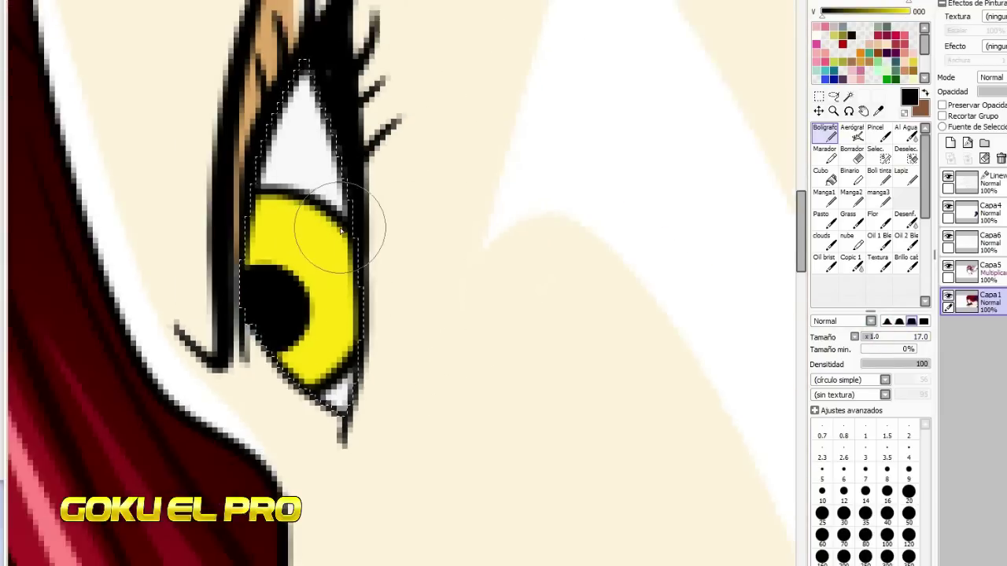
# Step: Shade the eye's white and iris with light gray of value 218 on the Multiply layer Capa5
pyautogui.scroll(4, 341, 232)
pyautogui.click(975, 271)
pyautogui.click(898, 12)
pyautogui.moveTo(323, 146); pyautogui.dragTo(313, 256)
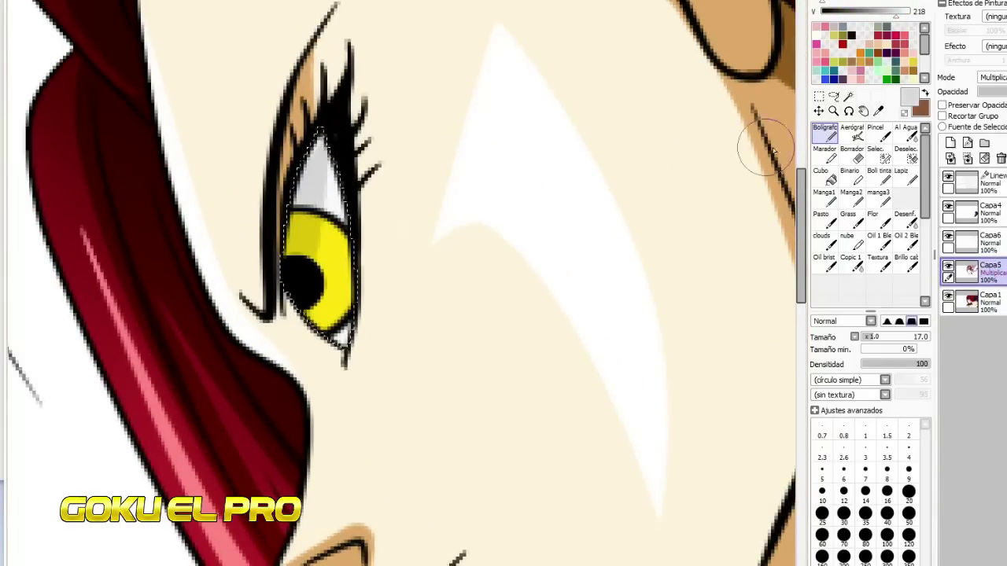
# Step: Clear the eye selection and recolor the eyelid crease line with a dark red sampled from the hair
pyautogui.click(905, 155)
pyautogui.click(264, 191)
pyautogui.click(969, 182)
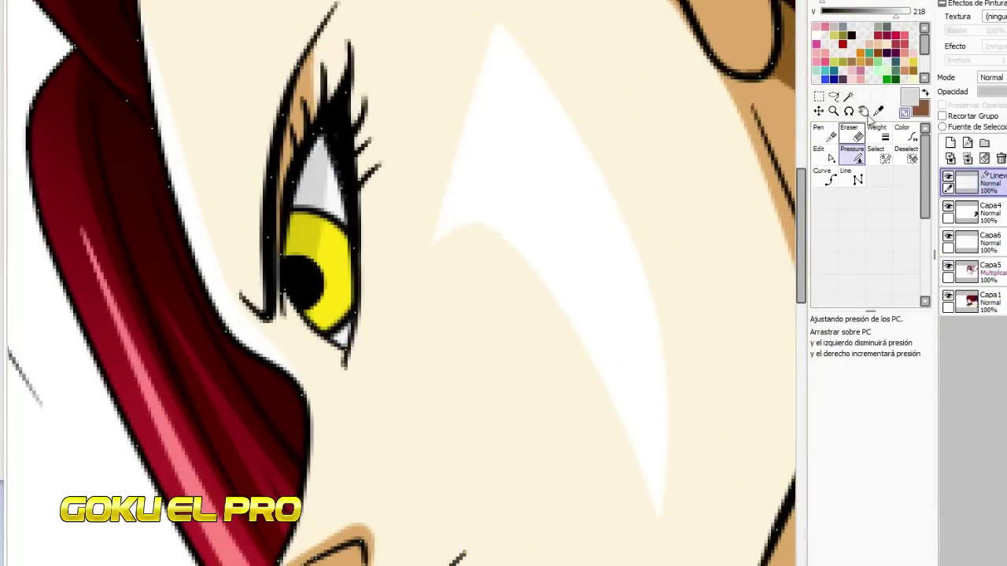
pyautogui.keyDown('alt'); pyautogui.click(224, 383); pyautogui.keyUp('alt')
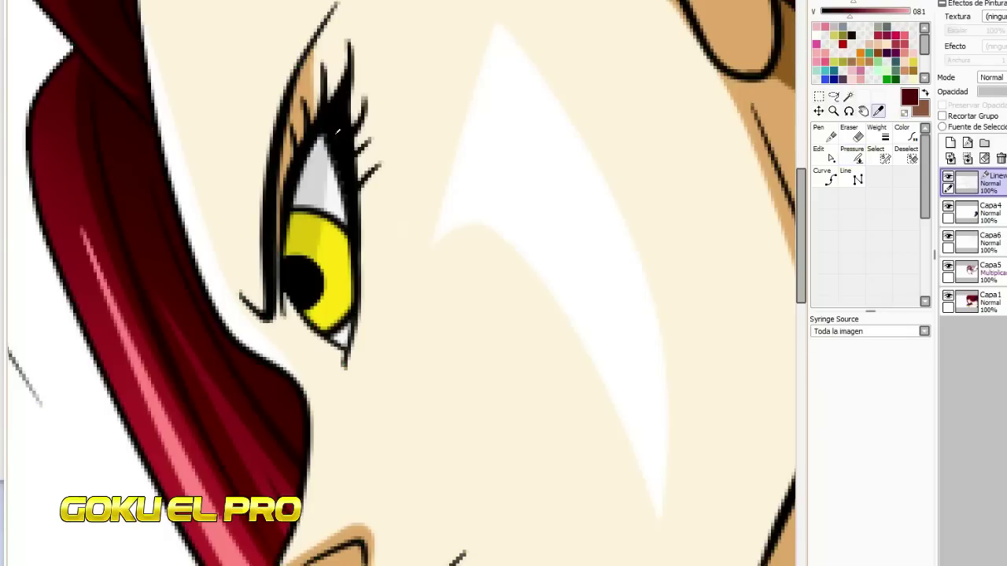
pyautogui.click(906, 134)
pyautogui.click(270, 146)
pyautogui.scroll(-4, 432, 207)
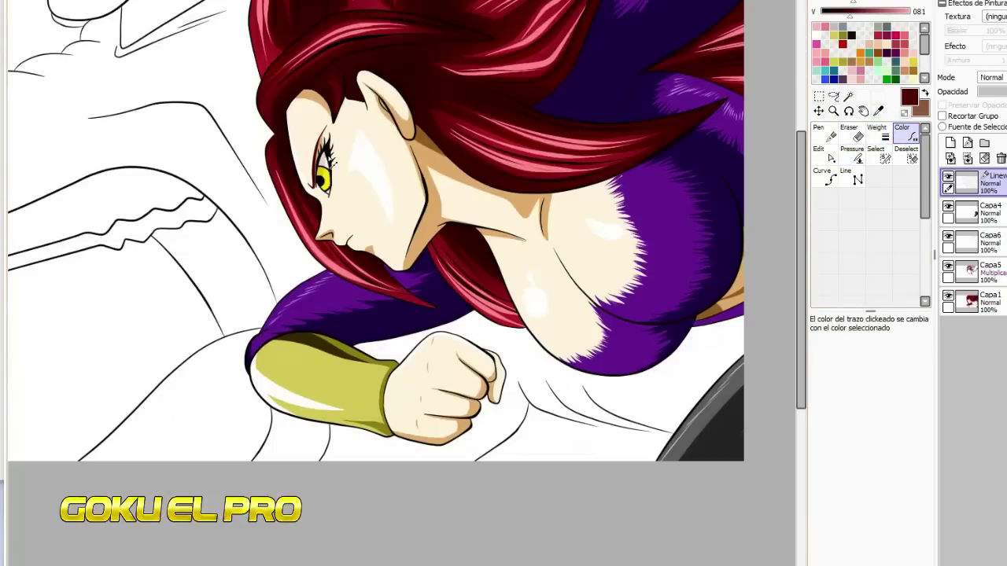
# Step: Select the creature's long toothed jaw area, its small teeth and the curved strip below the forearm with the Magic Wand
pyautogui.click(849, 96)
pyautogui.scroll(-2, 490, 220)
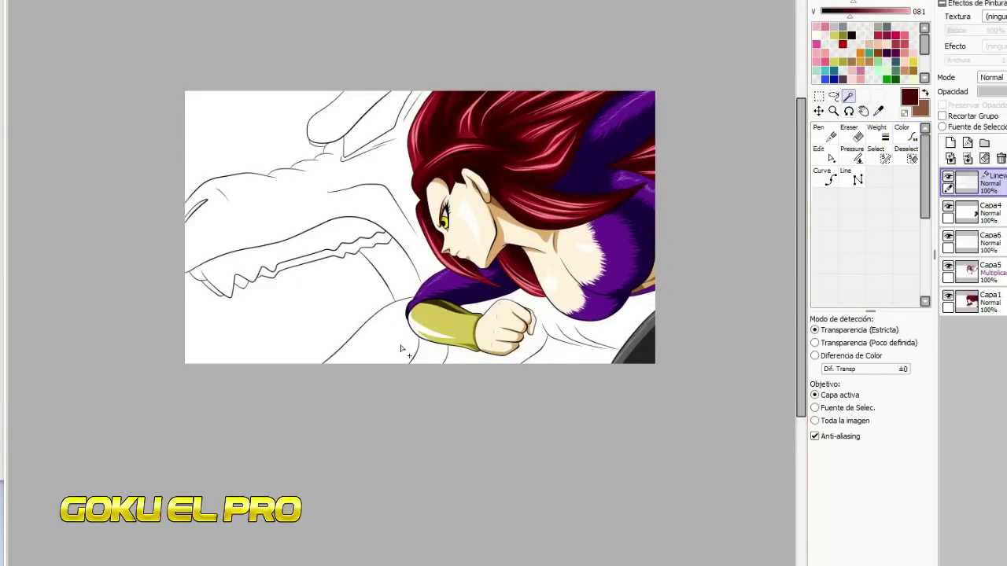
pyautogui.scroll(2, 413, 354)
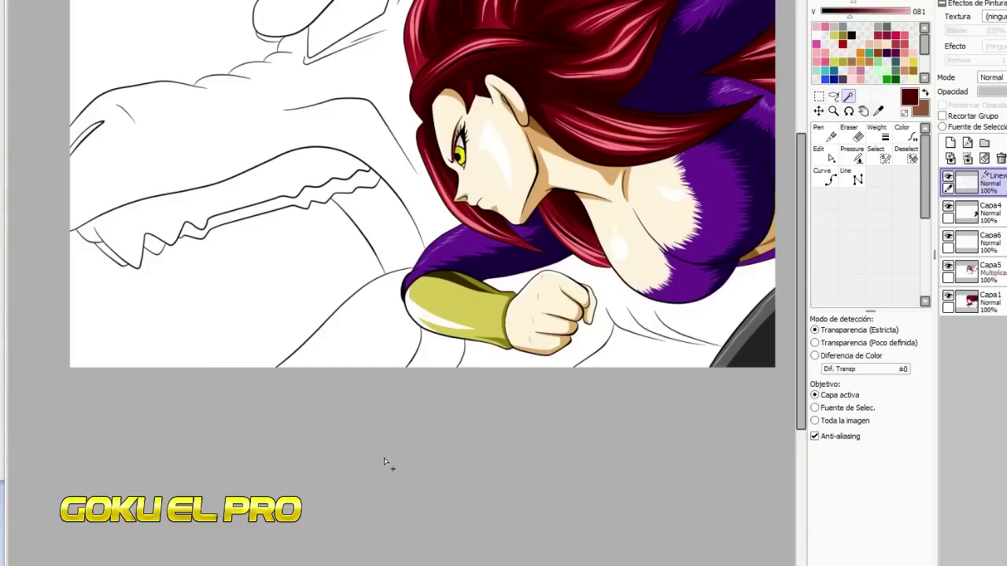
pyautogui.click(455, 350)
pyautogui.click(292, 171)
pyautogui.click(329, 194)
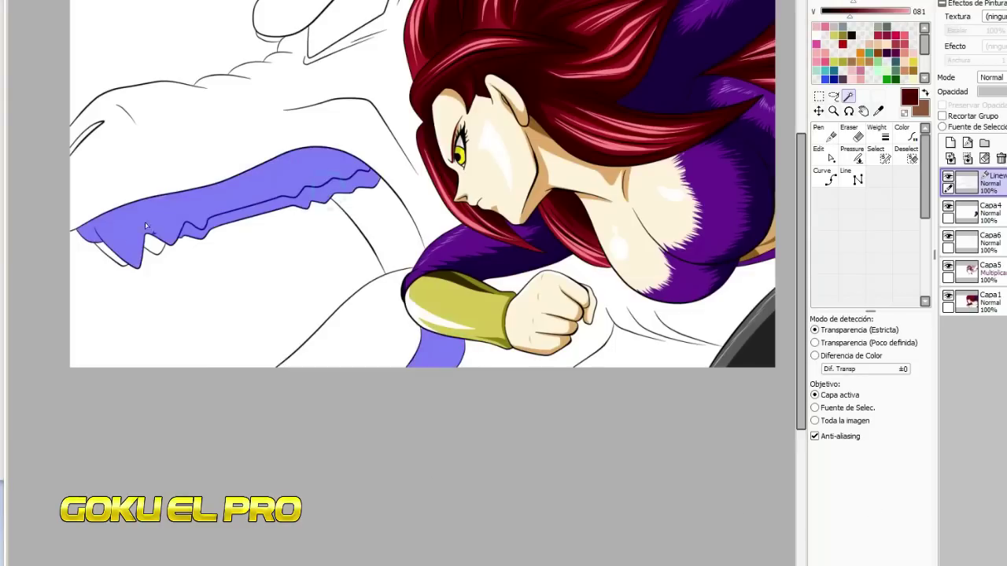
pyautogui.scroll(3, 97, 240)
pyautogui.click(230, 262)
pyautogui.scroll(-1, 230, 262)
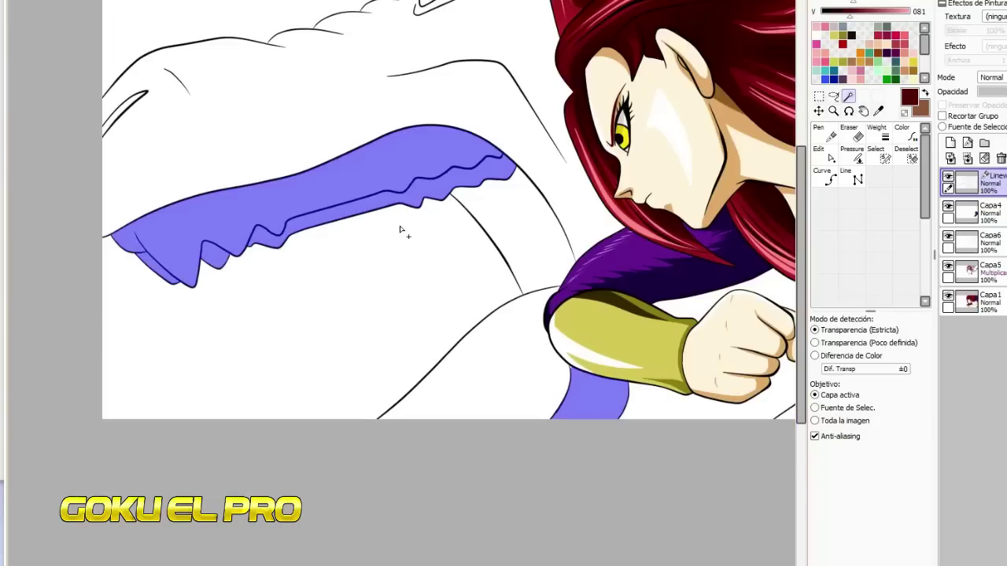
# Step: Fill the selected teeth and strip with off-white of value 244 on layer Capa1
pyautogui.click(974, 302)
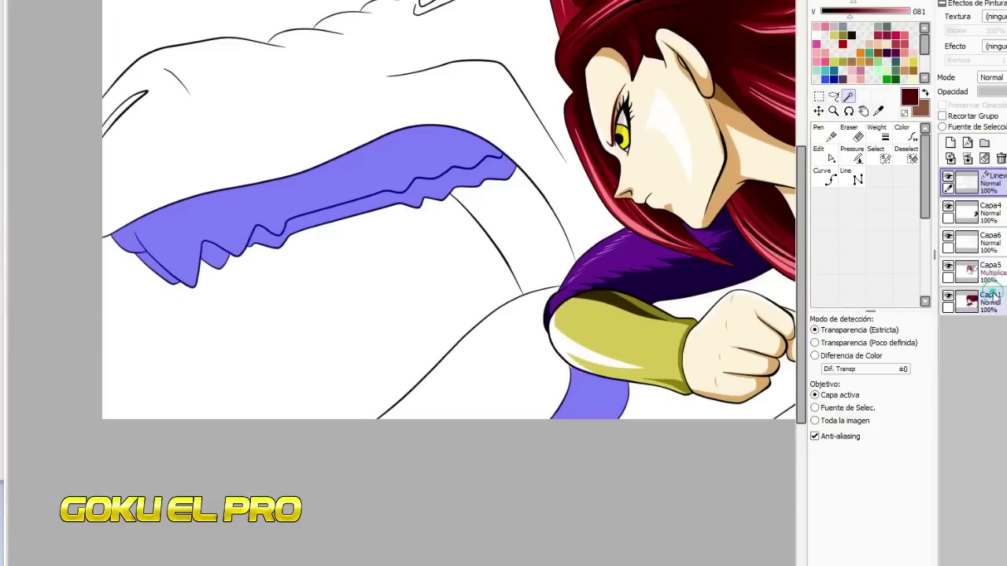
pyautogui.click(823, 173)
pyautogui.click(877, 9)
pyautogui.moveTo(877, 10); pyautogui.dragTo(874, 10)
pyautogui.click(407, 164)
# Step: Paint jagged gray shadows of value 166 along the upper edge of the jaw's rear part with the size 36 pen
pyautogui.click(824, 134)
pyautogui.click(878, 11)
pyautogui.scroll(3, 370, 146)
pyautogui.moveTo(891, 337); pyautogui.dragTo(886, 338)
pyautogui.moveTo(328, 126)
pyautogui.mouseDown()
pyautogui.moveTo(404, 141)
pyautogui.moveTo(552, 45)
pyautogui.moveTo(537, 71)
pyautogui.moveTo(631, 21)
pyautogui.mouseUp()
pyautogui.moveTo(346, 150); pyautogui.dragTo(459, 27)
pyautogui.moveTo(460, 90); pyautogui.dragTo(564, 4)
pyautogui.hotkey('ctrl', 'z')
pyautogui.moveTo(445, 105); pyautogui.dragTo(568, 10)
pyautogui.moveTo(553, 83); pyautogui.dragTo(640, 60)
# Step: Sharpen the points of the rear upper-edge shadows by alternating sampled off-white and gray strokes
pyautogui.press('alt')
pyautogui.keyDown('alt'); pyautogui.click(415, 199); pyautogui.keyUp('alt')
pyautogui.moveTo(339, 147); pyautogui.dragTo(463, 197)
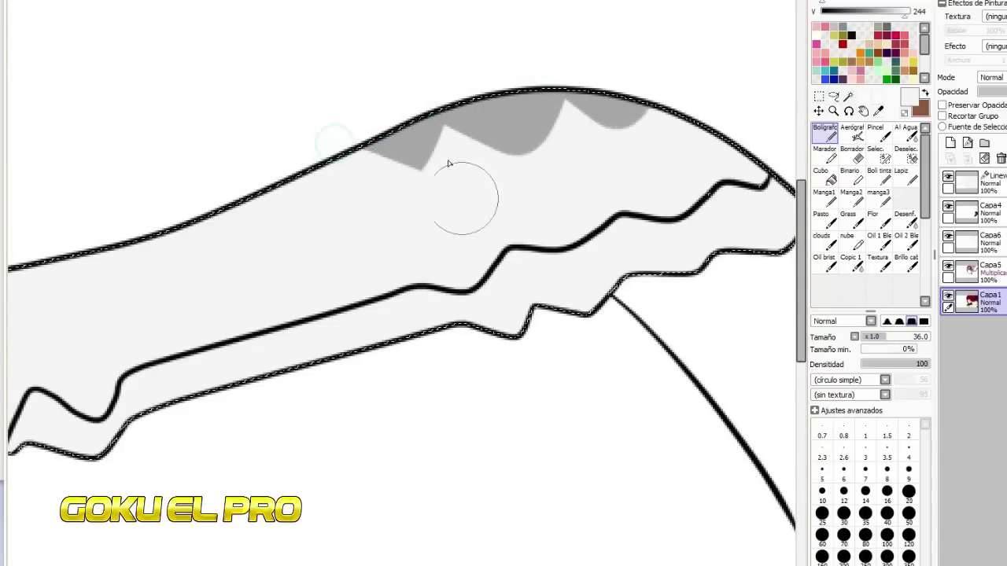
pyautogui.moveTo(567, 108); pyautogui.dragTo(540, 154)
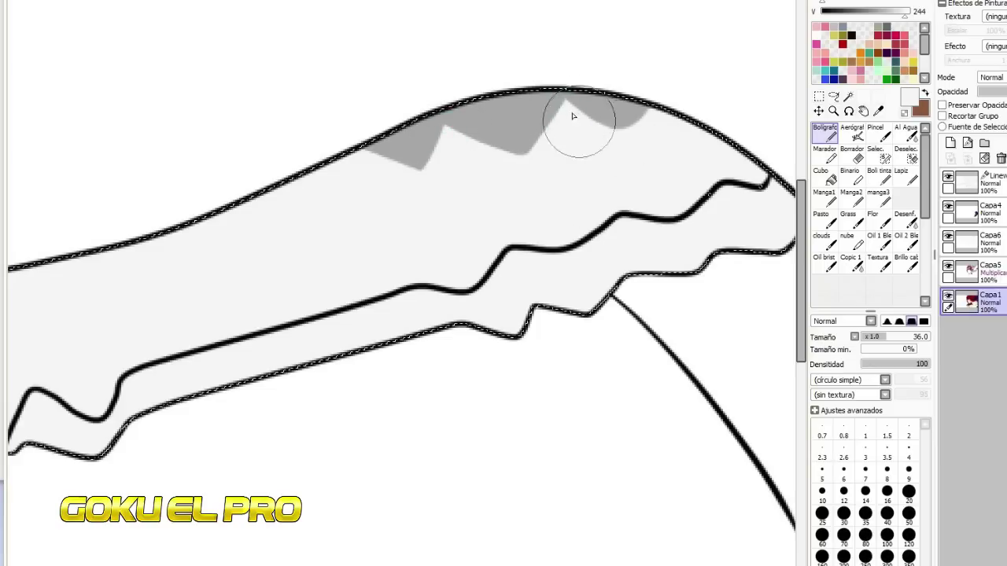
pyautogui.hscroll(5, 401, 283)
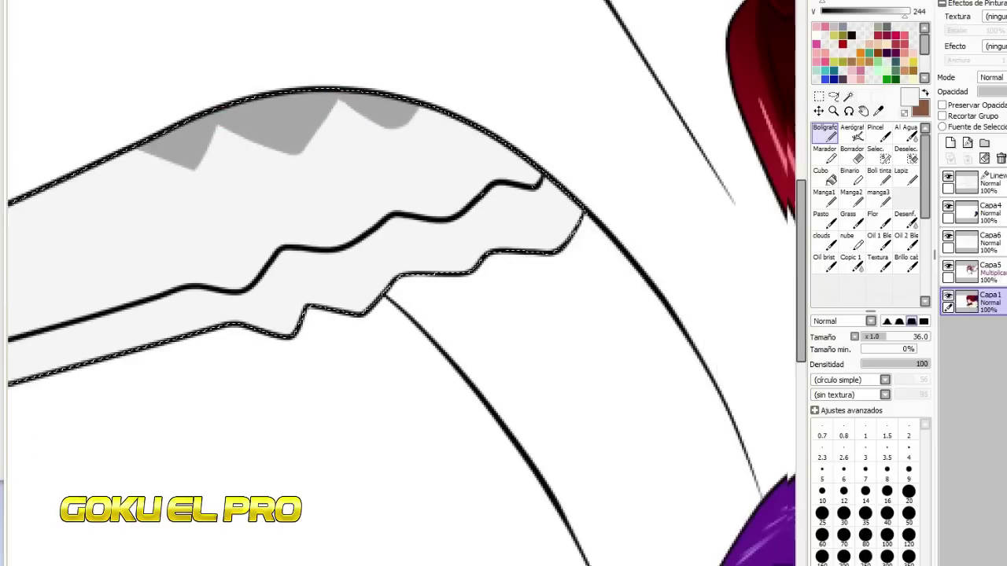
pyautogui.keyDown('alt'); pyautogui.click(231, 112); pyautogui.keyUp('alt')
pyautogui.moveTo(269, 92); pyautogui.dragTo(353, 129)
pyautogui.moveTo(268, 101); pyautogui.dragTo(346, 130)
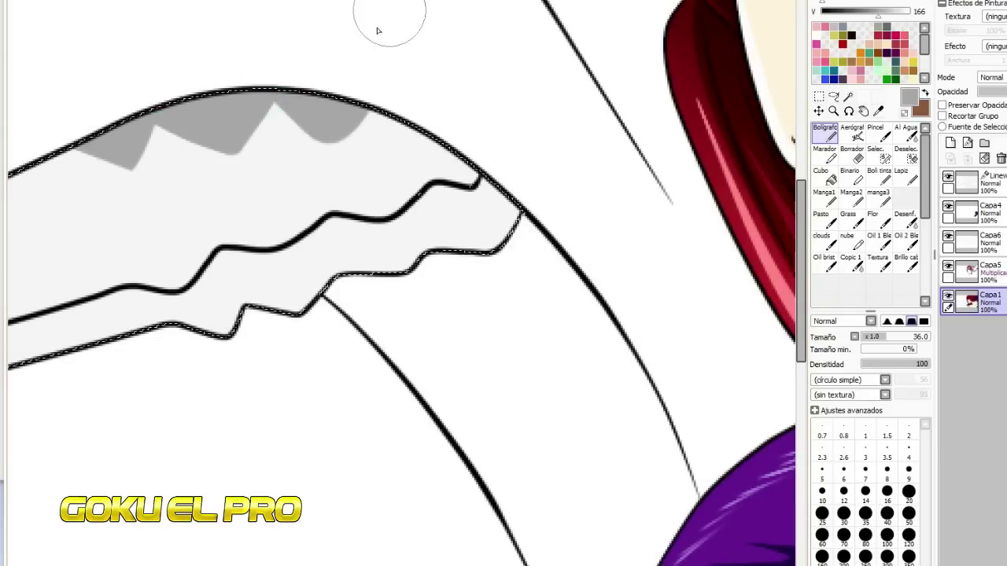
pyautogui.keyDown('alt'); pyautogui.click(278, 117); pyautogui.keyUp('alt')
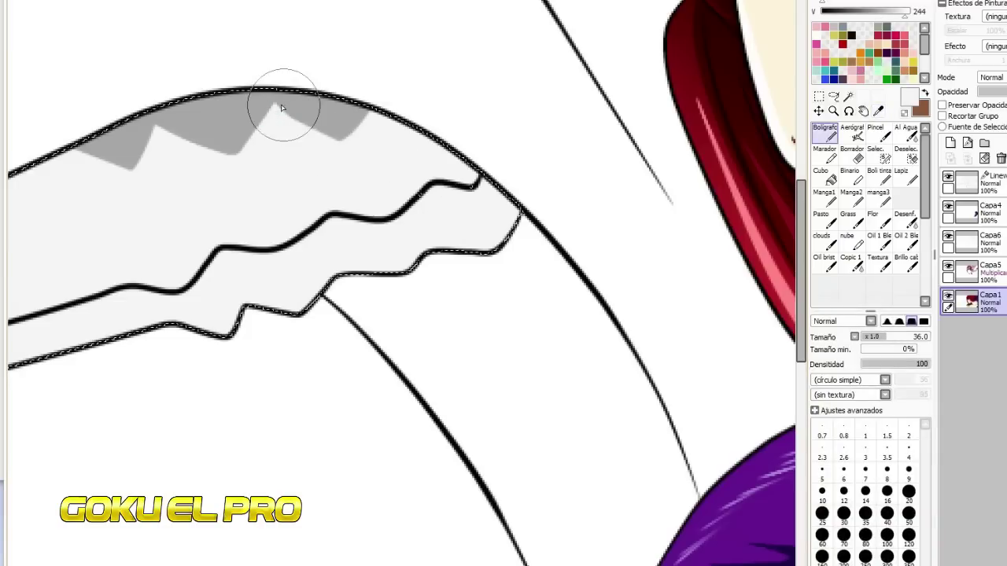
pyautogui.keyDown('alt'); pyautogui.click(273, 110); pyautogui.keyUp('alt')
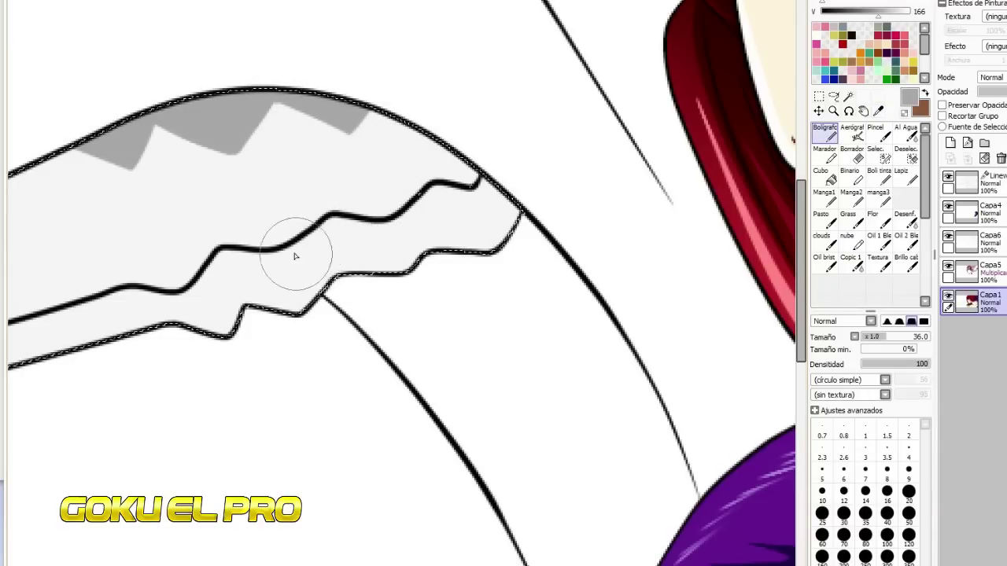
# Step: Paint gray zigzag shadows beneath the wavy inner line at the jaw's rear and shade the strip below the forearm
pyautogui.moveTo(234, 253)
pyautogui.mouseDown()
pyautogui.moveTo(337, 244)
pyautogui.moveTo(427, 209)
pyautogui.moveTo(291, 225)
pyautogui.moveTo(234, 254)
pyautogui.moveTo(312, 260)
pyautogui.mouseUp()
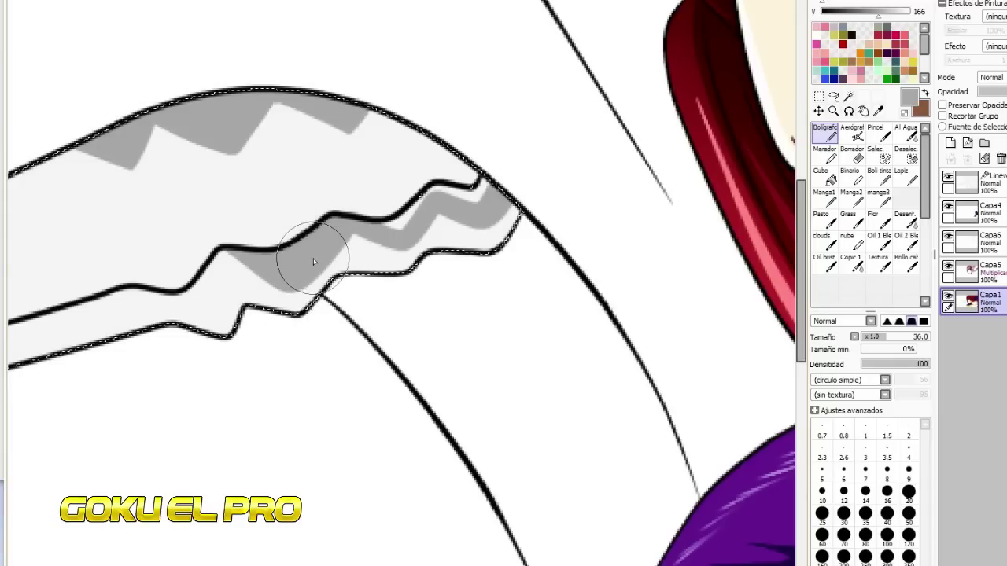
pyautogui.moveTo(313, 262); pyautogui.dragTo(428, 217)
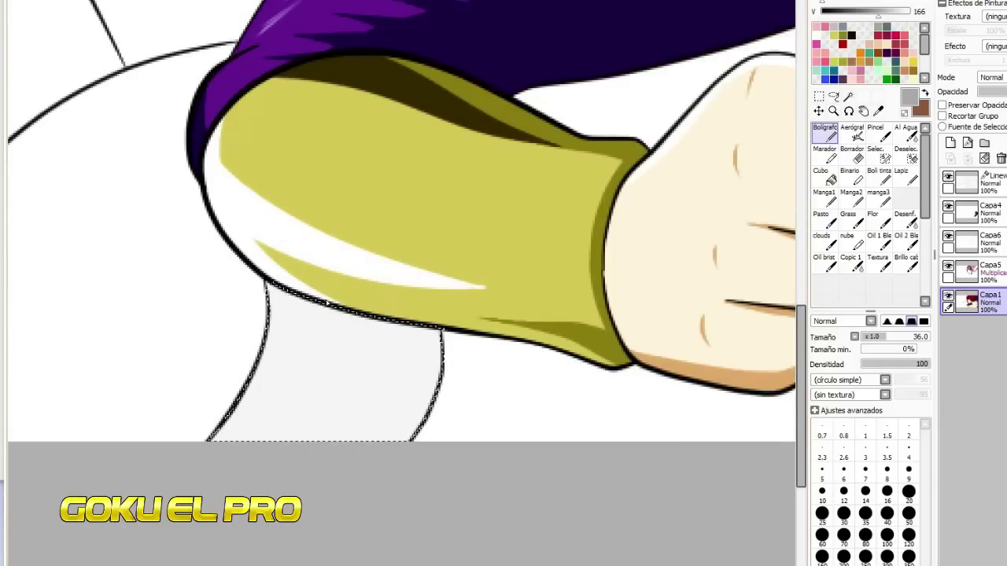
pyautogui.moveTo(338, 330)
pyautogui.mouseDown()
pyautogui.moveTo(393, 407)
pyautogui.moveTo(418, 240)
pyautogui.mouseUp()
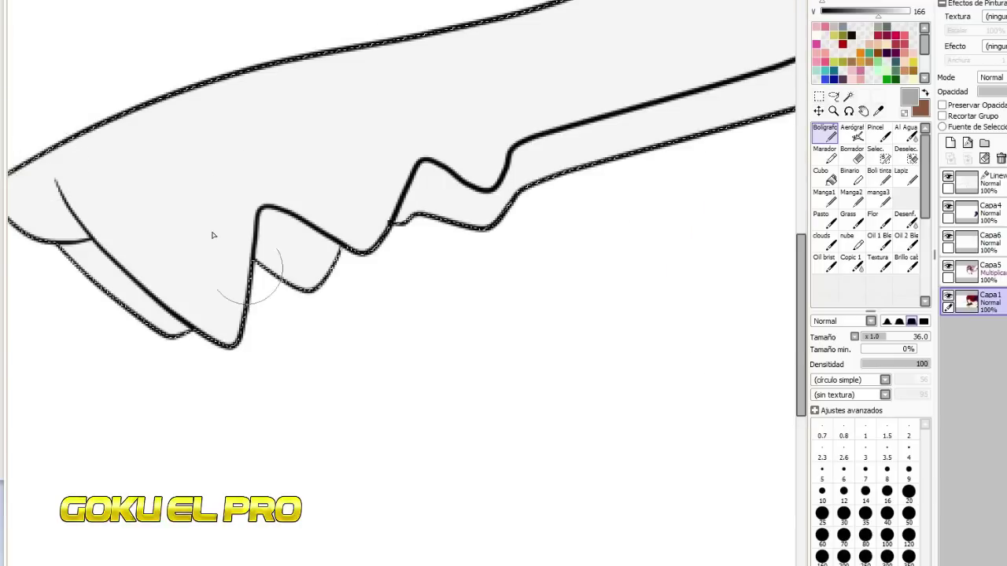
# Step: Paint a gray shadow beside the foremost tooth and pointed shadows along the jaw's front upper edge, trimming them with off-white
pyautogui.moveTo(77, 245); pyautogui.dragTo(79, 244)
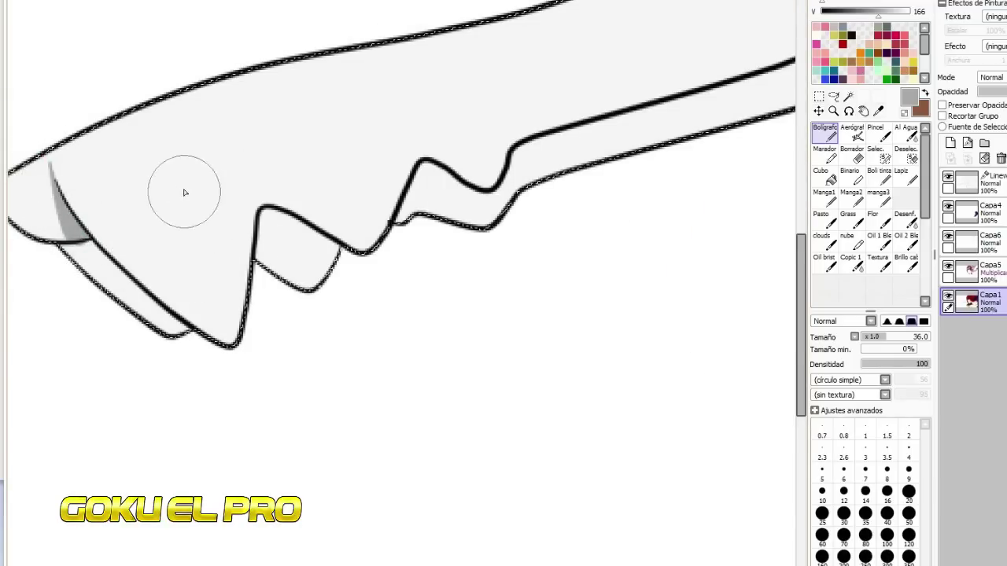
pyautogui.moveTo(151, 108)
pyautogui.mouseDown()
pyautogui.moveTo(230, 79)
pyautogui.moveTo(489, 23)
pyautogui.mouseUp()
pyautogui.moveTo(131, 100); pyautogui.dragTo(250, 59)
pyautogui.hotkey('ctrl', 'z')
pyautogui.moveTo(126, 99); pyautogui.dragTo(239, 70)
pyautogui.moveTo(162, 107); pyautogui.dragTo(192, 92)
pyautogui.moveTo(287, 64)
pyautogui.mouseDown()
pyautogui.moveTo(319, 101)
pyautogui.moveTo(373, 43)
pyautogui.mouseUp()
pyautogui.keyDown('alt'); pyautogui.click(128, 138); pyautogui.keyUp('alt')
pyautogui.moveTo(126, 99)
pyautogui.mouseDown()
pyautogui.moveTo(172, 152)
pyautogui.moveTo(233, 81)
pyautogui.moveTo(230, 98)
pyautogui.moveTo(264, 73)
pyautogui.moveTo(367, 153)
pyautogui.moveTo(367, 40)
pyautogui.moveTo(336, 126)
pyautogui.moveTo(368, 34)
pyautogui.moveTo(346, 114)
pyautogui.moveTo(386, 40)
pyautogui.mouseUp()
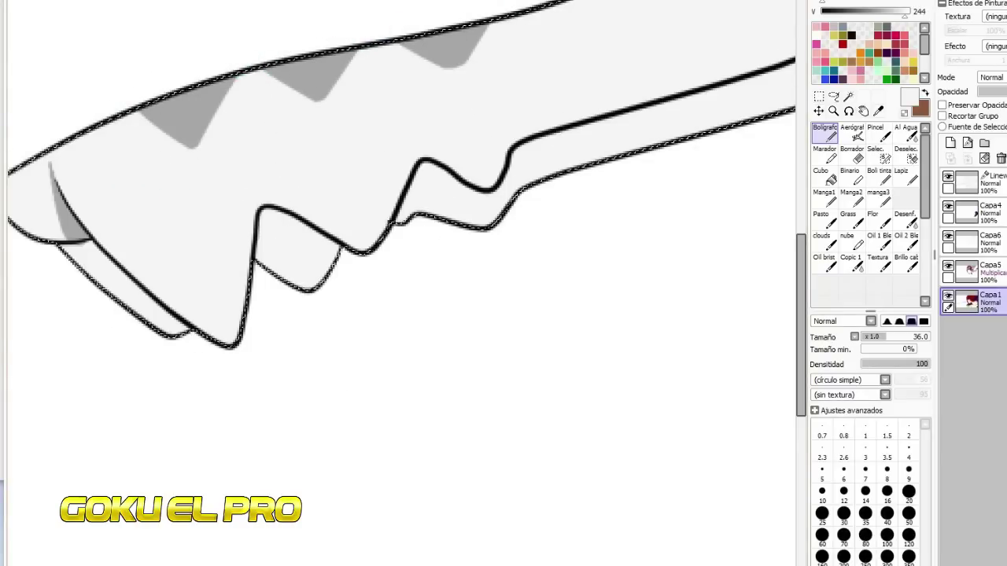
# Step: Touch up the front end of the gray zigzag shadow beneath the wavy inner line with sampled gray and off-white
pyautogui.moveTo(307, 565); pyautogui.dragTo(370, 565)
pyautogui.keyDown('alt'); pyautogui.click(199, 44); pyautogui.keyUp('alt')
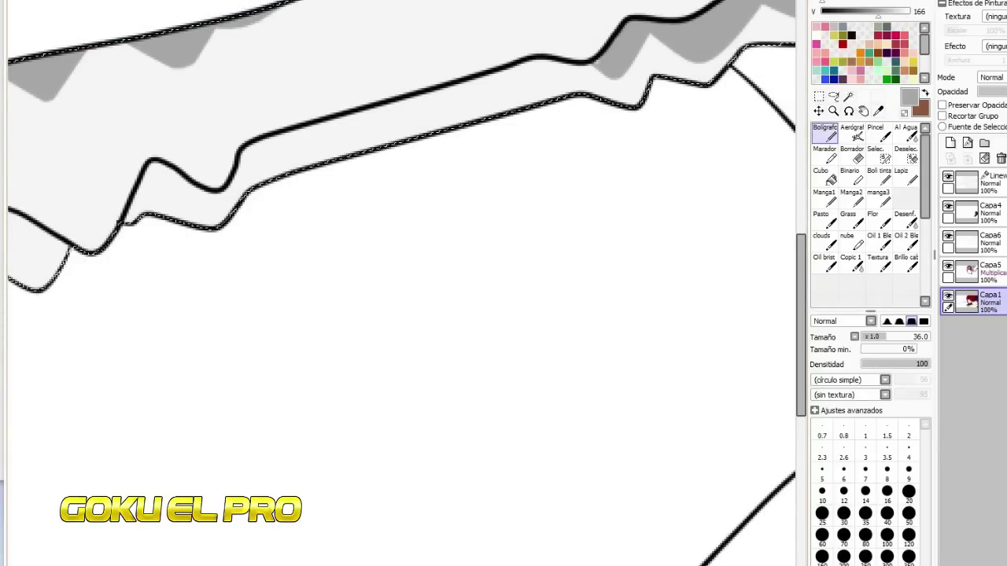
pyautogui.scroll(-2, 331, 50)
pyautogui.scroll(4, 494, 38)
pyautogui.moveTo(452, 100)
pyautogui.mouseDown()
pyautogui.moveTo(478, 116)
pyautogui.moveTo(507, 65)
pyautogui.moveTo(465, 102)
pyautogui.moveTo(501, 128)
pyautogui.moveTo(554, 24)
pyautogui.moveTo(474, 103)
pyautogui.mouseUp()
pyautogui.keyDown('alt'); pyautogui.click(556, 3); pyautogui.keyUp('alt')
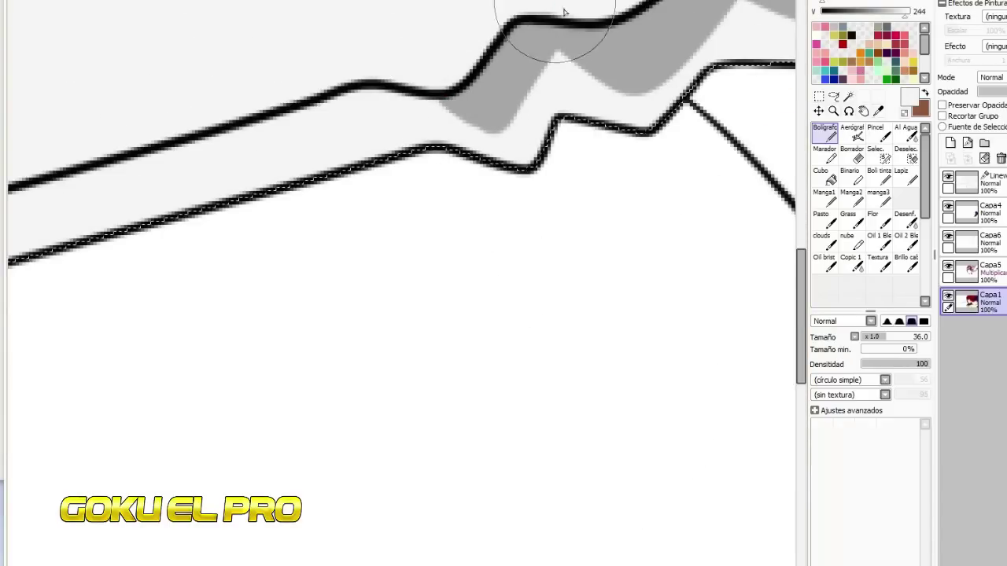
pyautogui.press('alt')
# Step: Paint gray shadows on the large pointed front tooth and in the gap tooth behind it, using sampled gray and off-white
pyautogui.scroll(-3, 395, 98)
pyautogui.scroll(4, 158, 171)
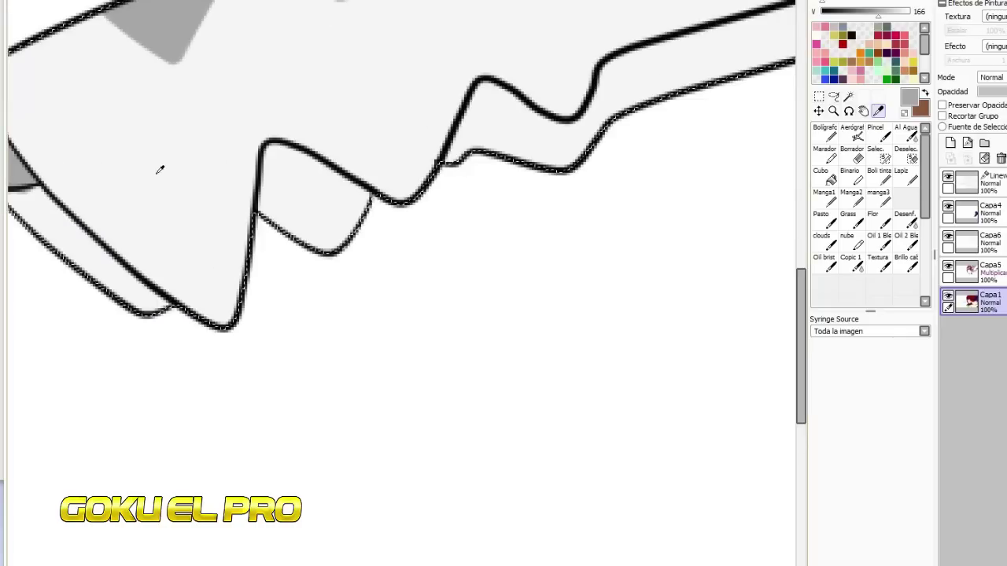
pyautogui.moveTo(229, 85); pyautogui.dragTo(249, 303)
pyautogui.moveTo(269, 147)
pyautogui.mouseDown()
pyautogui.moveTo(314, 224)
pyautogui.moveTo(308, 236)
pyautogui.mouseUp()
pyautogui.keyDown('alt'); pyautogui.click(308, 177); pyautogui.keyUp('alt')
pyautogui.keyDown('alt'); pyautogui.click(239, 197); pyautogui.keyUp('alt')
pyautogui.moveTo(159, 187); pyautogui.dragTo(196, 291)
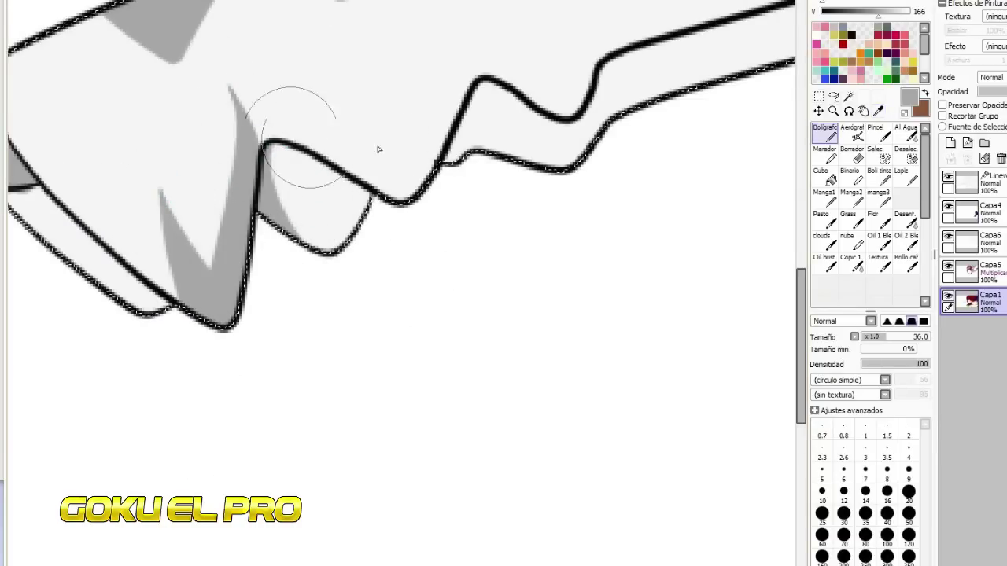
pyautogui.moveTo(295, 193)
pyautogui.mouseDown()
pyautogui.moveTo(320, 253)
pyautogui.moveTo(309, 172)
pyautogui.moveTo(364, 194)
pyautogui.moveTo(310, 169)
pyautogui.moveTo(293, 222)
pyautogui.mouseUp()
pyautogui.moveTo(291, 166); pyautogui.dragTo(373, 206)
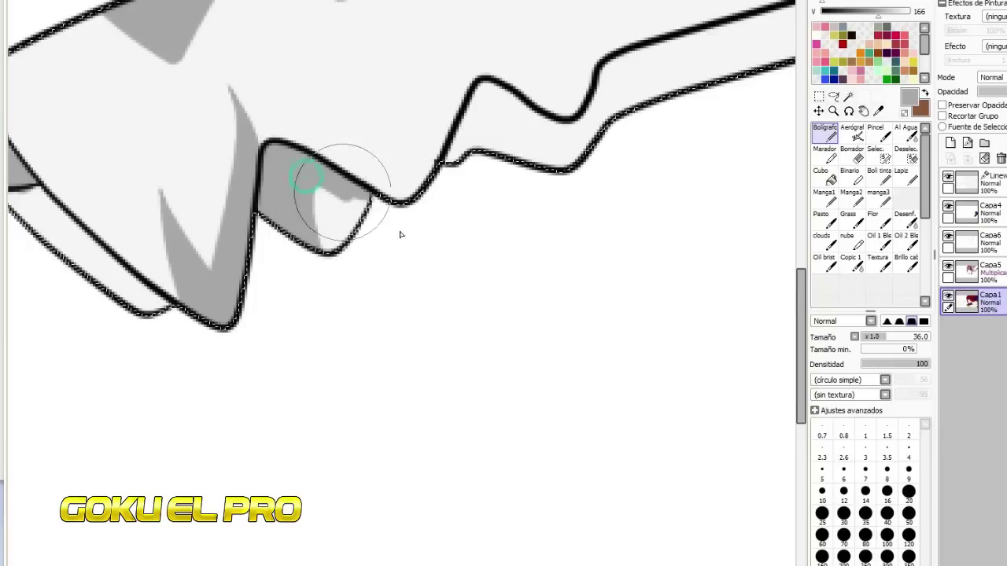
# Step: Paint a gray shadow on the next tooth edge and along the strip beneath the wavy inner line, trimming it with off-white
pyautogui.moveTo(419, 31); pyautogui.dragTo(408, 212)
pyautogui.moveTo(450, 78); pyautogui.dragTo(118, 78)
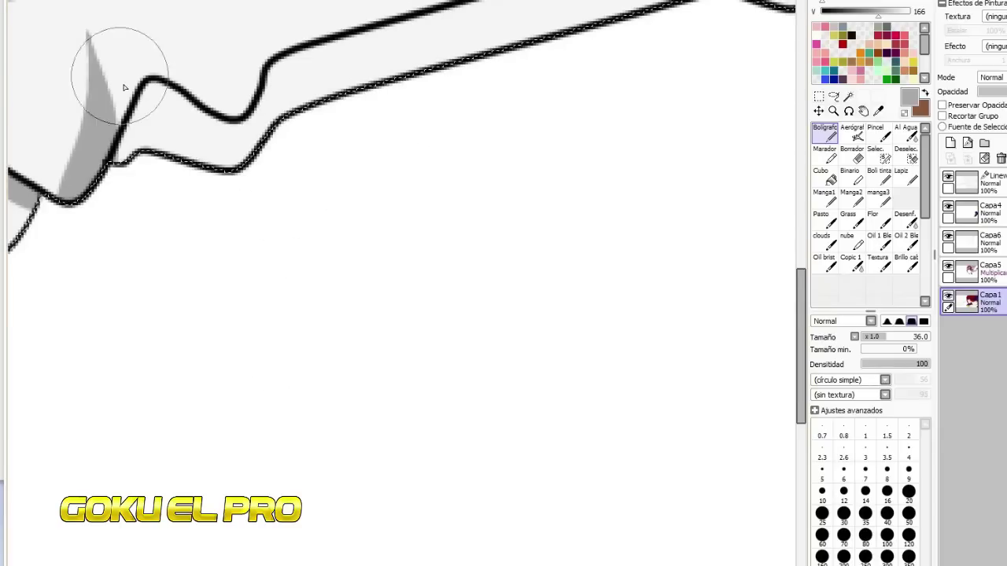
pyautogui.moveTo(112, 167)
pyautogui.mouseDown()
pyautogui.moveTo(157, 90)
pyautogui.moveTo(236, 130)
pyautogui.moveTo(424, 24)
pyautogui.mouseUp()
pyautogui.moveTo(162, 98)
pyautogui.mouseDown()
pyautogui.moveTo(227, 140)
pyautogui.moveTo(221, 127)
pyautogui.mouseUp()
pyautogui.rightClick(218, 85)
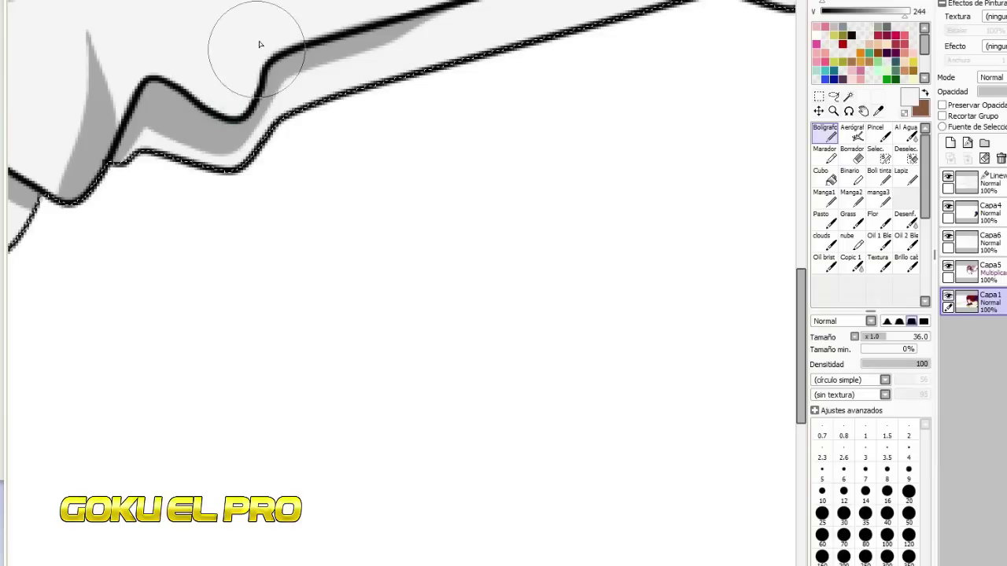
pyautogui.moveTo(295, 82); pyautogui.dragTo(406, 22)
pyautogui.scroll(-5, 337, 189)
pyautogui.scroll(-1, 337, 190)
pyautogui.scroll(-2, 397, 163)
pyautogui.scroll(2, 413, 162)
pyautogui.scroll(-3, 425, 157)
pyautogui.scroll(3, 614, 101)
pyautogui.scroll(-2, 563, 102)
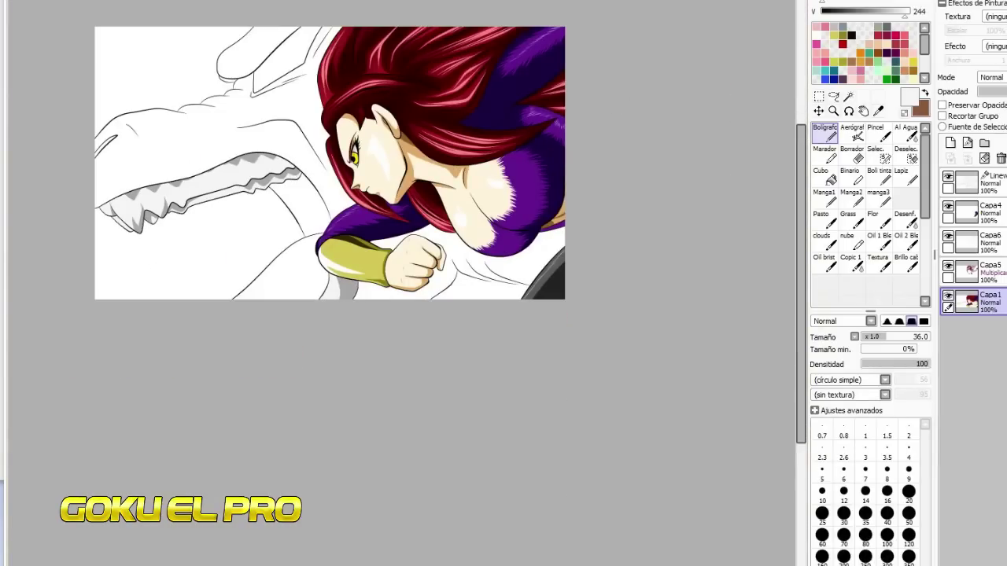
# Step: Select the creature's tongue area with the Magic Wand on the linework layer
pyautogui.click(969, 180)
pyautogui.click(848, 95)
pyautogui.click(299, 279)
pyautogui.scroll(2, 256, 269)
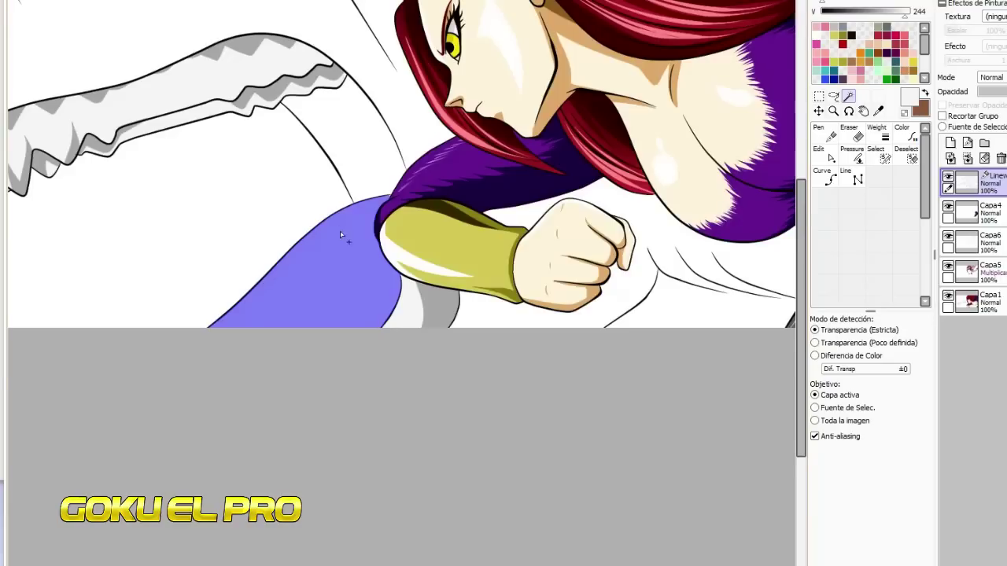
pyautogui.scroll(3, 341, 235)
pyautogui.scroll(2, 414, 92)
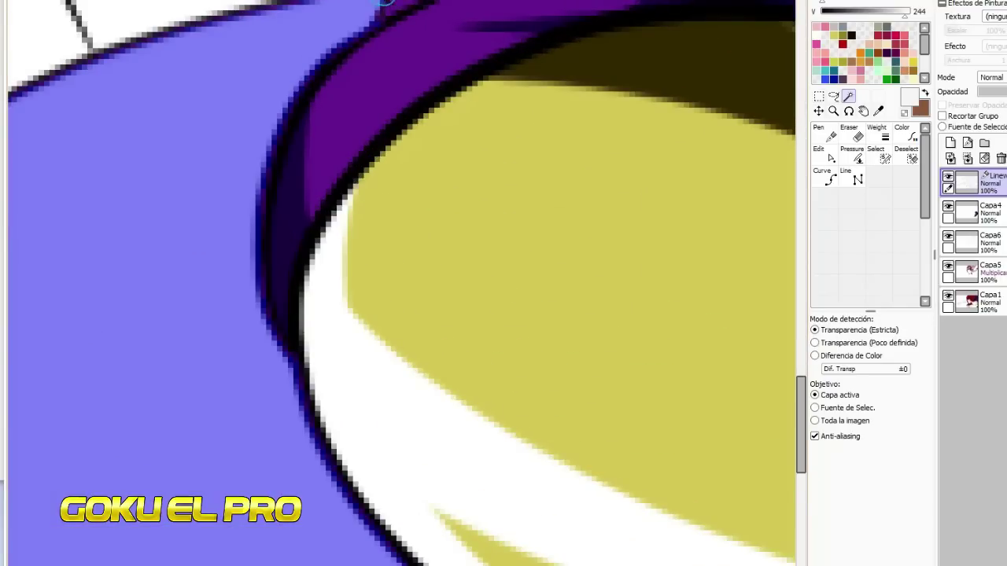
pyautogui.scroll(-3, 458, 139)
# Step: Fill the selected tongue on layer Capa1 with a dusty mauve of brightness 176
pyautogui.click(969, 303)
pyautogui.click(825, 62)
pyautogui.click(860, 71)
pyautogui.click(840, 2)
pyautogui.click(881, 13)
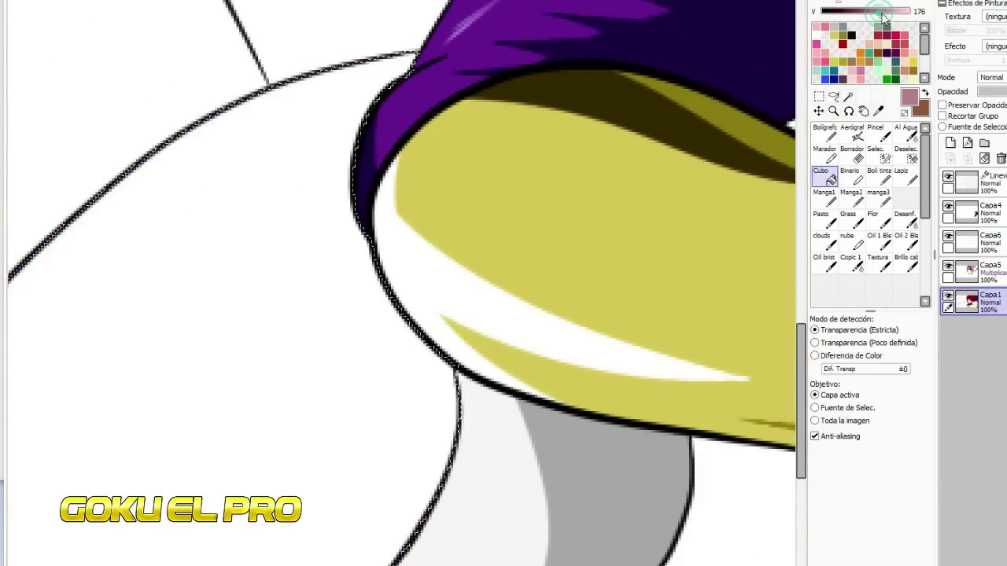
pyautogui.click(350, 308)
pyautogui.scroll(-3, 393, 285)
pyautogui.scroll(-1, 358, 273)
pyautogui.scroll(1, 321, 264)
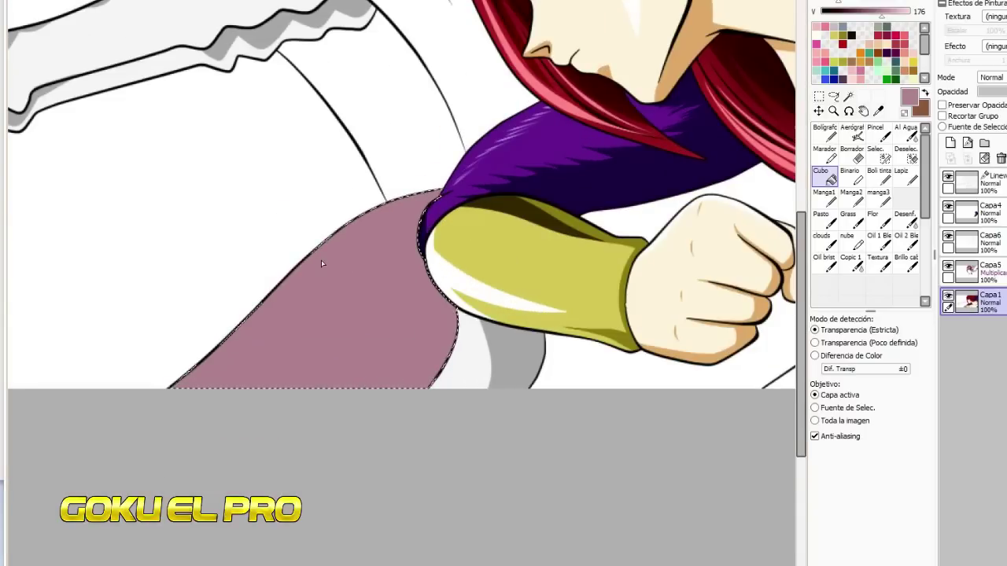
# Step: Shade the tongue's edges with dark mauve at brightness 114, add texture streaks and light pink highlights, and undo the last two strokes
pyautogui.click(824, 135)
pyautogui.click(860, 11)
pyautogui.moveTo(230, 359)
pyautogui.mouseDown()
pyautogui.moveTo(415, 206)
pyautogui.moveTo(390, 391)
pyautogui.mouseUp()
pyautogui.click(821, 174)
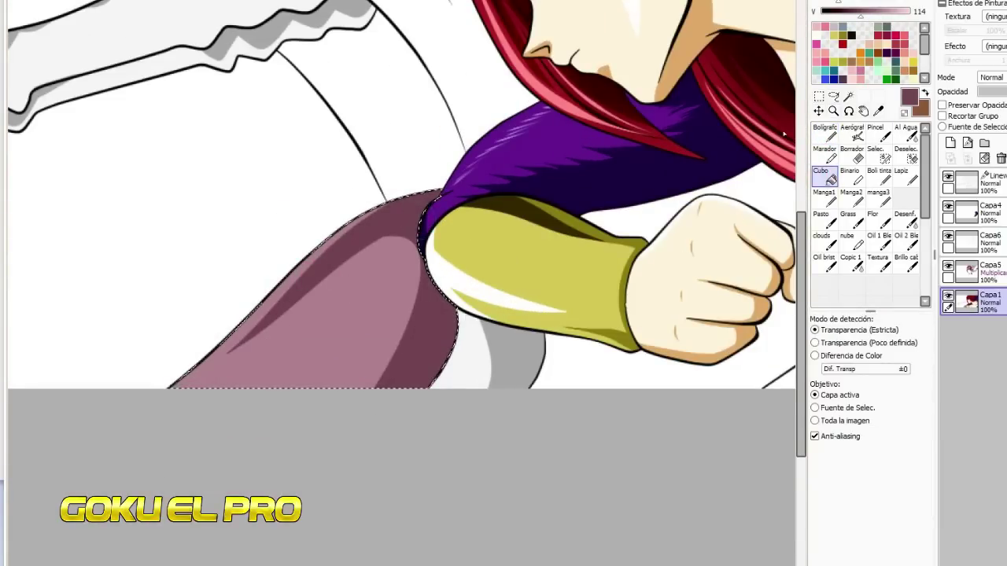
pyautogui.click(822, 135)
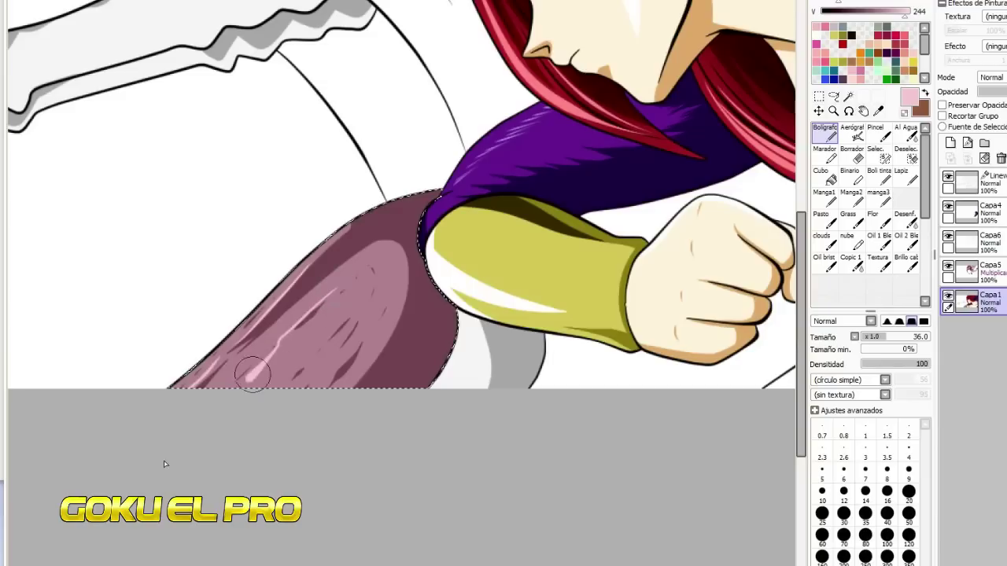
pyautogui.hotkey('ctrl', 'z')
pyautogui.hotkey('ctrl', 'z')
pyautogui.scroll(-2, 330, 407)
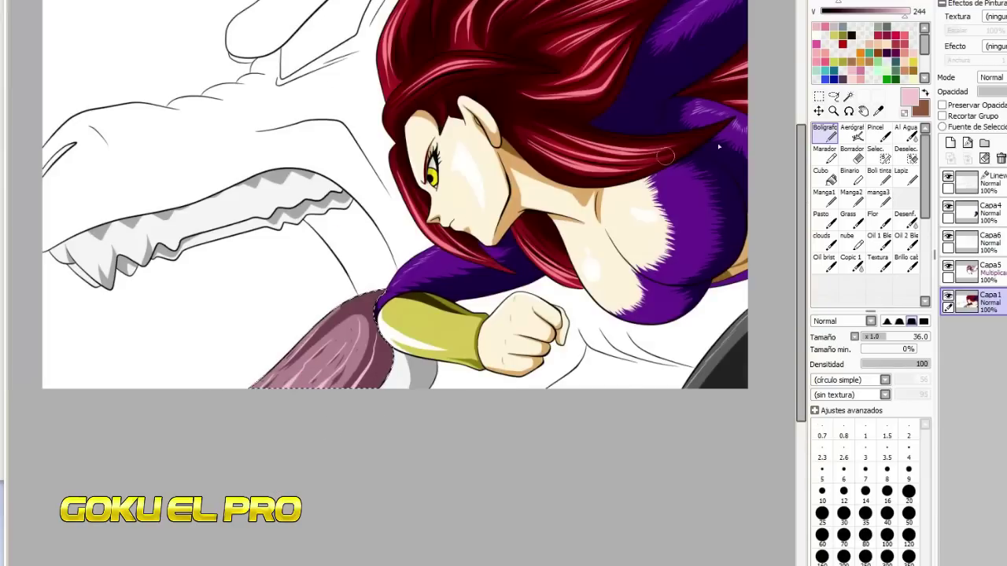
# Step: Deselect the tongue, select the mouth interior behind the teeth from the linework, and fill it with dark red on Capa1
pyautogui.click(906, 155)
pyautogui.moveTo(420, 351); pyautogui.dragTo(320, 401)
pyautogui.click(1001, 181)
pyautogui.click(848, 96)
pyautogui.click(376, 246)
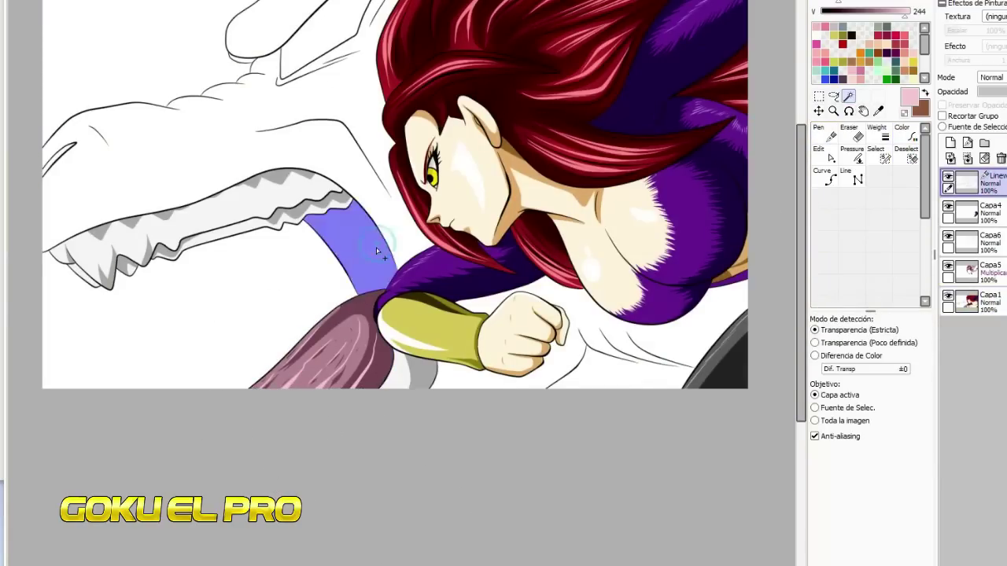
pyautogui.scroll(3, 376, 246)
pyautogui.click(991, 301)
pyautogui.click(831, 179)
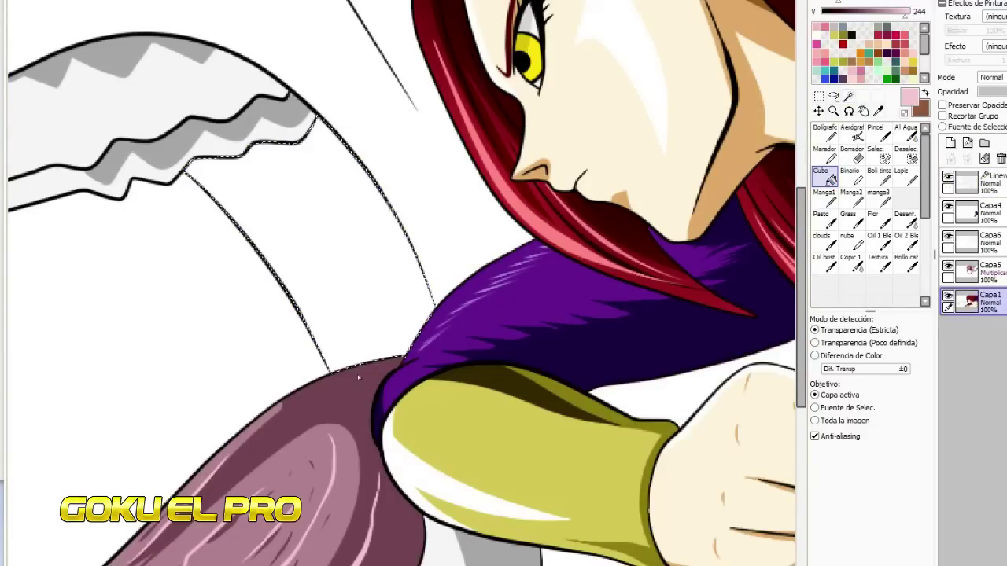
pyautogui.click(355, 253)
# Step: Paint near-black shadows of brightness 20 in the mouth interior, below the teeth and above the tongue
pyautogui.click(825, 135)
pyautogui.click(828, 12)
pyautogui.moveTo(359, 348); pyautogui.dragTo(358, 383)
pyautogui.moveTo(240, 244); pyautogui.dragTo(345, 149)
pyautogui.click(824, 174)
pyautogui.click(274, 159)
pyautogui.scroll(-2, 283, 132)
# Step: Deselect the mouth interior and select the creature's head, horn and body with the Magic Wand on the linework layer
pyautogui.click(906, 156)
pyautogui.moveTo(452, 110); pyautogui.dragTo(566, 189)
pyautogui.click(991, 212)
pyautogui.click(991, 184)
pyautogui.click(848, 97)
pyautogui.scroll(-4, 368, 264)
pyautogui.scroll(4, 440, 207)
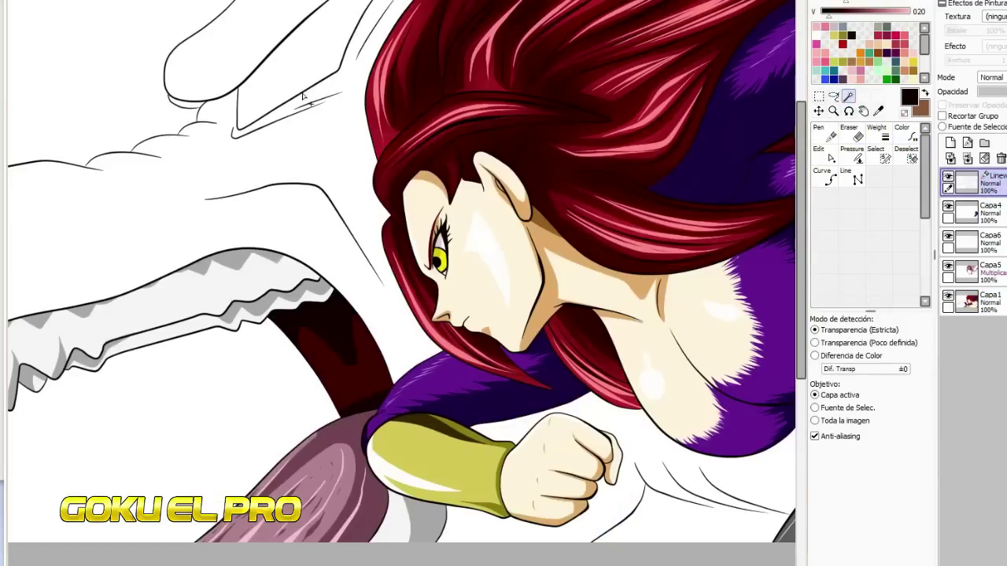
pyautogui.click(318, 182)
pyautogui.scroll(-1, 285, 197)
pyautogui.click(242, 60)
pyautogui.click(581, 394)
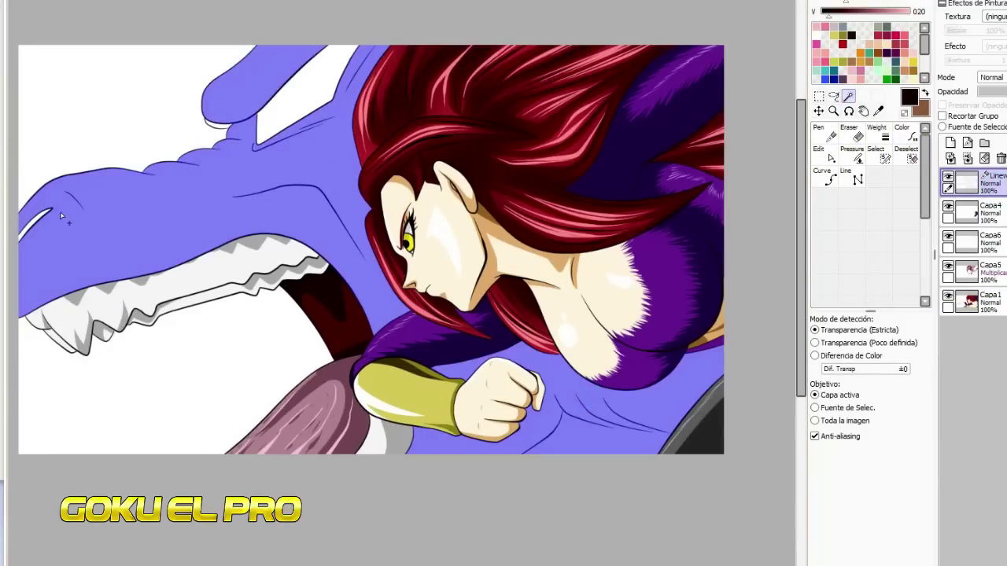
# Step: Add the remaining small enclosed areas near the snout and beneath the horn tip to the skin selection
pyautogui.scroll(3, 57, 215)
pyautogui.click(55, 216)
pyautogui.scroll(-1, 55, 216)
pyautogui.scroll(3, 370, 53)
pyautogui.click(392, 48)
pyautogui.scroll(1, 393, 48)
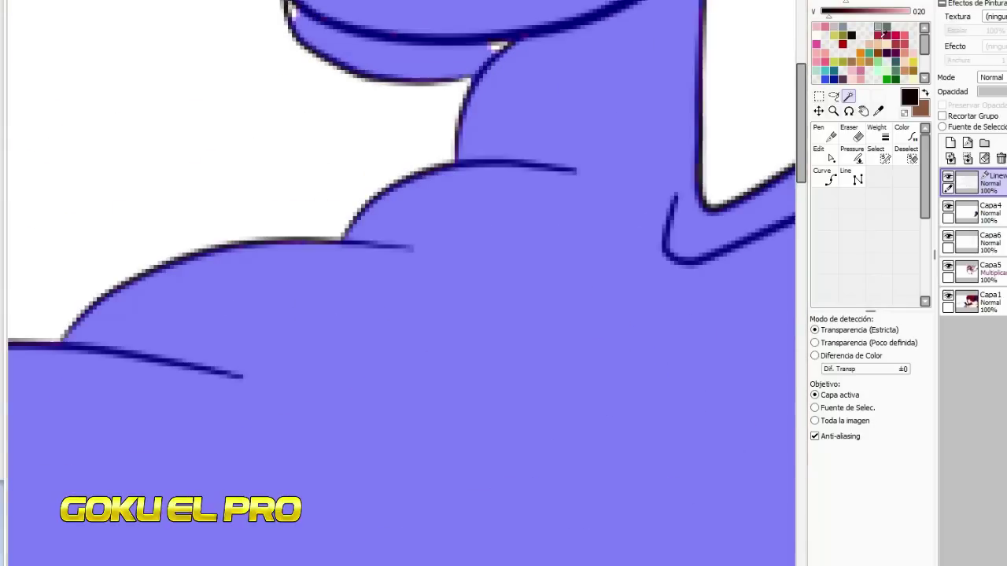
# Step: Touch up the edges of the creature's skin selection with the selection pen at size 2.3
pyautogui.click(885, 158)
pyautogui.scroll(2, 521, 40)
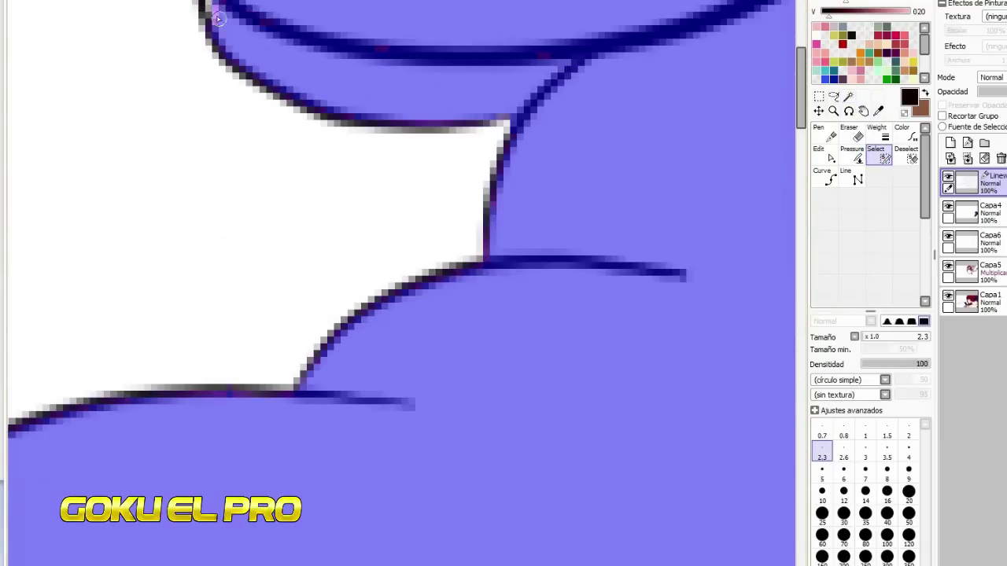
pyautogui.scroll(-2, 216, 17)
pyautogui.scroll(3, 495, 112)
pyautogui.scroll(-3, 461, 159)
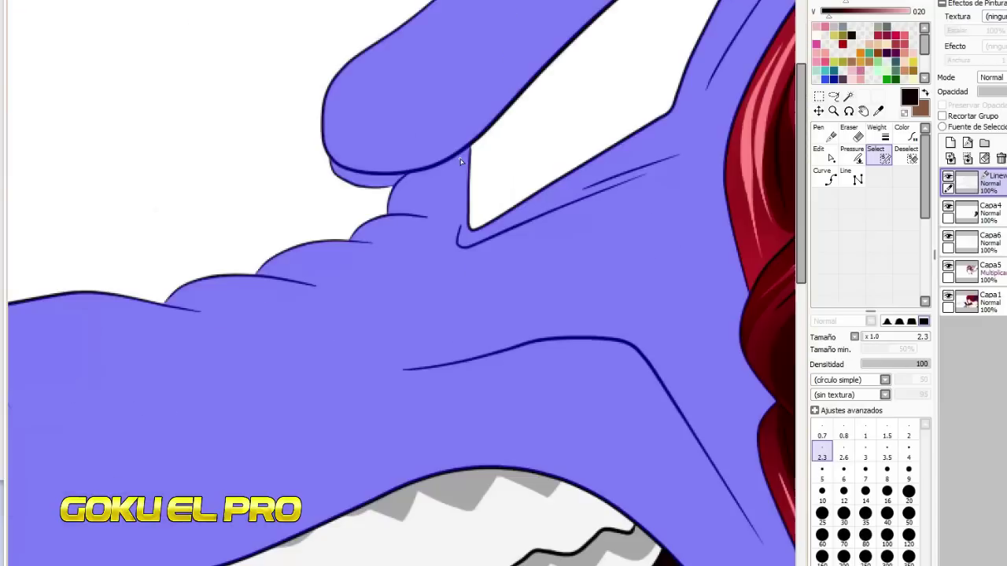
pyautogui.scroll(-3, 461, 159)
pyautogui.scroll(4, 571, 355)
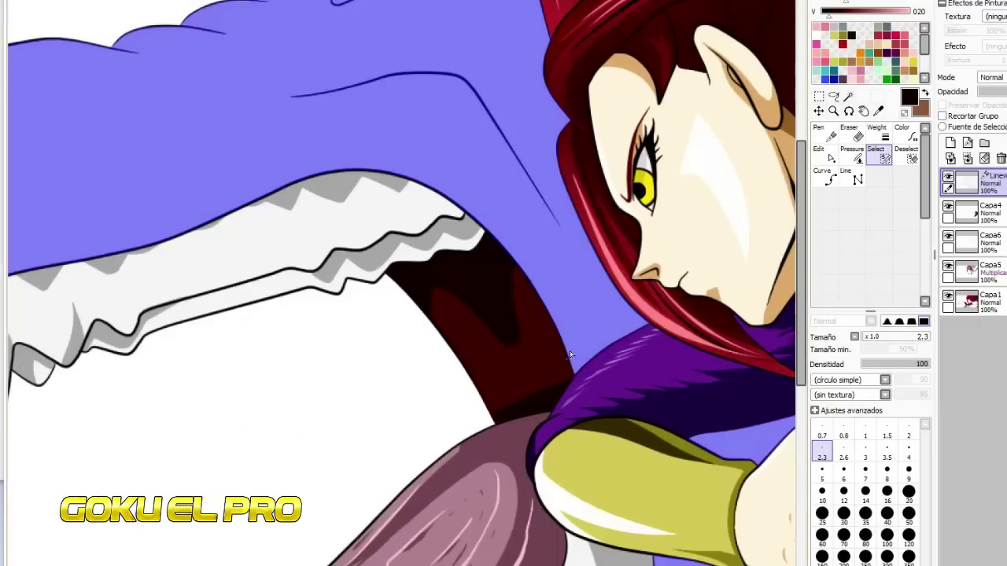
pyautogui.scroll(-2, 426, 224)
pyautogui.scroll(2, 611, 307)
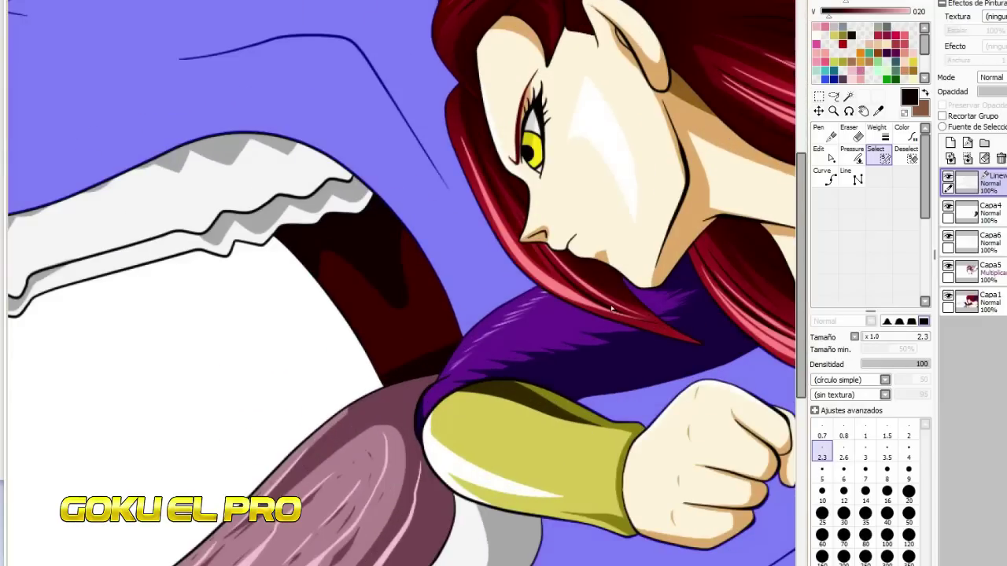
pyautogui.scroll(-3, 611, 308)
pyautogui.scroll(3, 723, 377)
pyautogui.scroll(-2, 436, 374)
pyautogui.scroll(3, 501, 207)
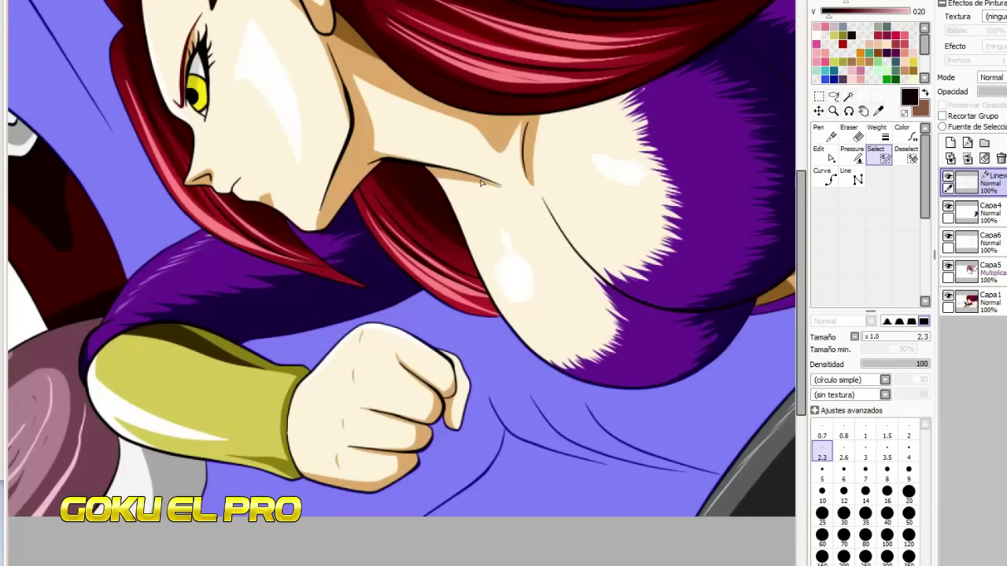
pyautogui.scroll(-3, 501, 206)
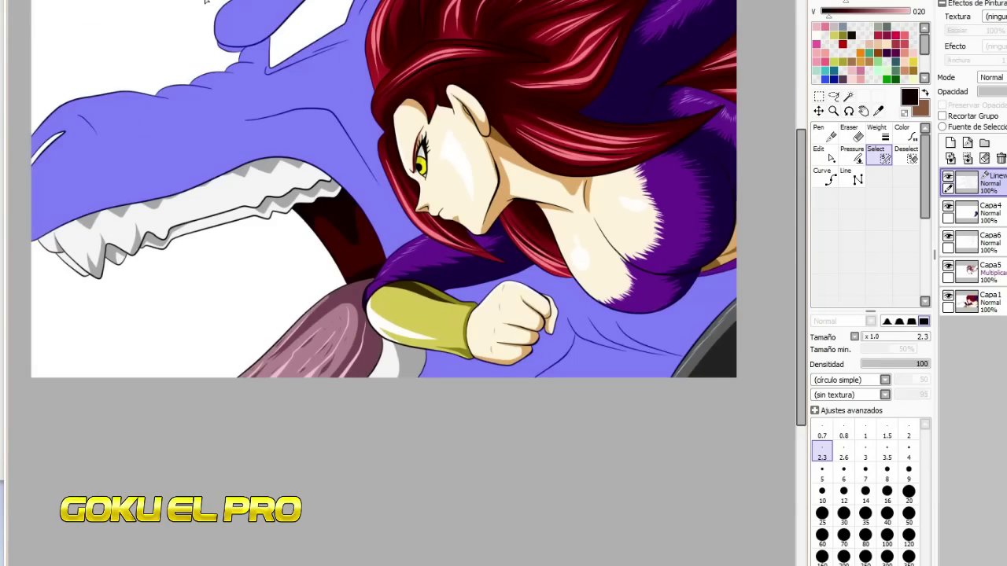
pyautogui.scroll(3, 204, 1)
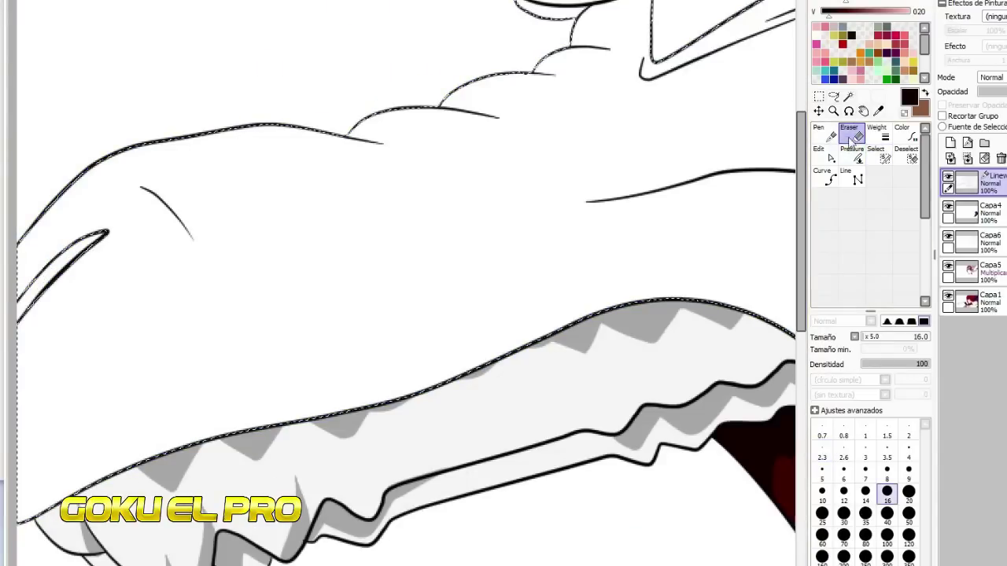
# Step: Increase the line pressure at the joints of the rear snout ridges to thicken their outlines
pyautogui.click(856, 155)
pyautogui.moveTo(347, 137); pyautogui.dragTo(425, 140)
pyautogui.scroll(2, 348, 135)
pyautogui.scroll(-4, 425, 140)
pyautogui.scroll(3, 519, 86)
pyautogui.moveTo(288, 205); pyautogui.dragTo(364, 211)
pyautogui.moveTo(306, 183); pyautogui.dragTo(414, 180)
pyautogui.moveTo(347, 160); pyautogui.dragTo(412, 162)
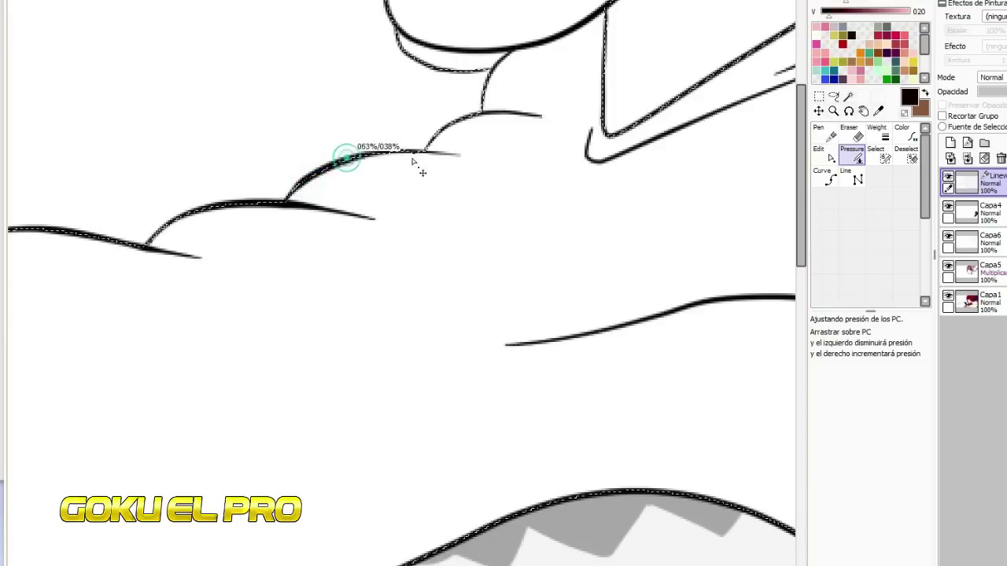
# Step: Thicken the lines beneath the horn tip and on the ridge bump below it with the Pressure tool
pyautogui.scroll(2, 417, 157)
pyautogui.click(829, 156)
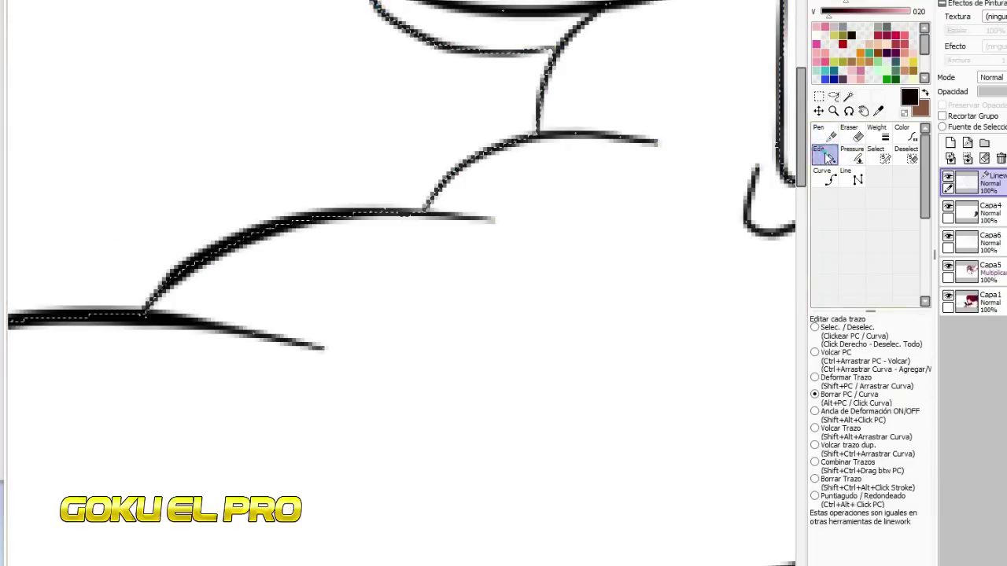
pyautogui.scroll(-3, 464, 55)
pyautogui.scroll(2, 417, 103)
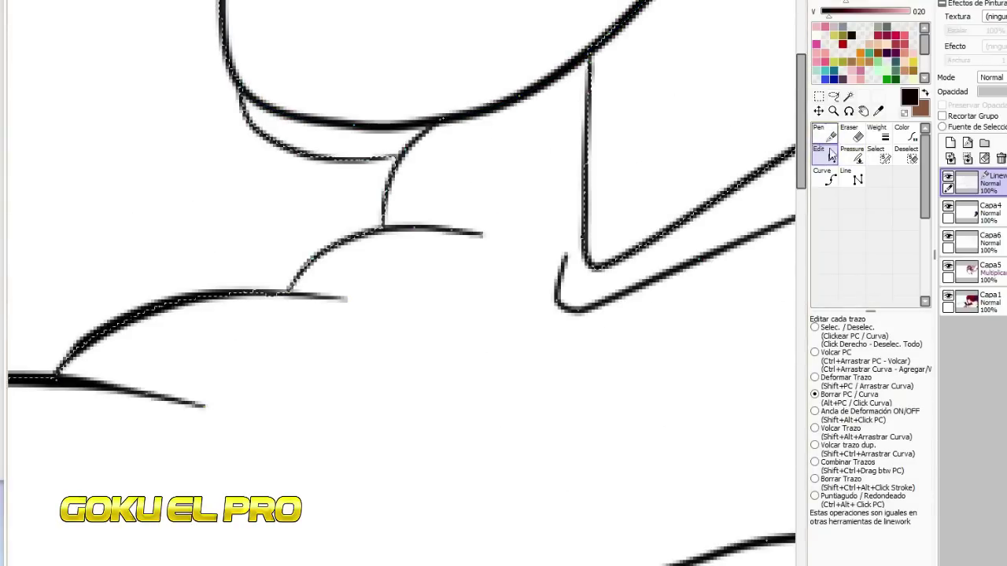
pyautogui.click(858, 155)
pyautogui.moveTo(399, 157); pyautogui.dragTo(425, 157)
pyautogui.moveTo(360, 159); pyautogui.dragTo(382, 161)
pyautogui.moveTo(363, 232); pyautogui.dragTo(385, 231)
pyautogui.moveTo(414, 226); pyautogui.dragTo(446, 231)
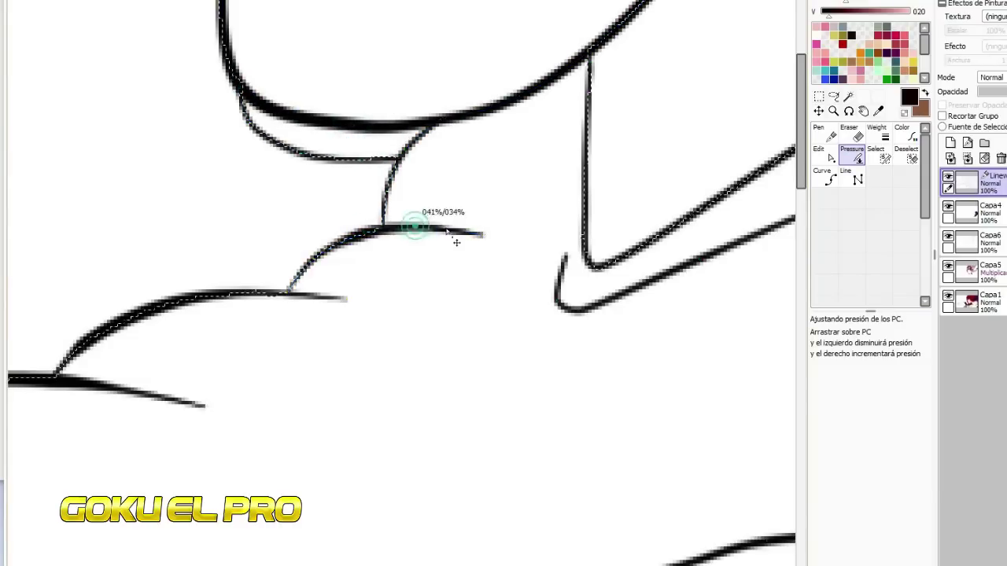
# Step: Thicken the corner of the fold beneath the horn and the bend of the long cheek line by raising their pressure
pyautogui.scroll(-2, 308, 235)
pyautogui.moveTo(432, 152)
pyautogui.mouseDown()
pyautogui.moveTo(540, 167)
pyautogui.moveTo(519, 158)
pyautogui.mouseUp()
pyautogui.scroll(-5, 483, 151)
pyautogui.scroll(3, 585, 252)
pyautogui.moveTo(519, 164); pyautogui.dragTo(576, 181)
pyautogui.scroll(-2, 576, 181)
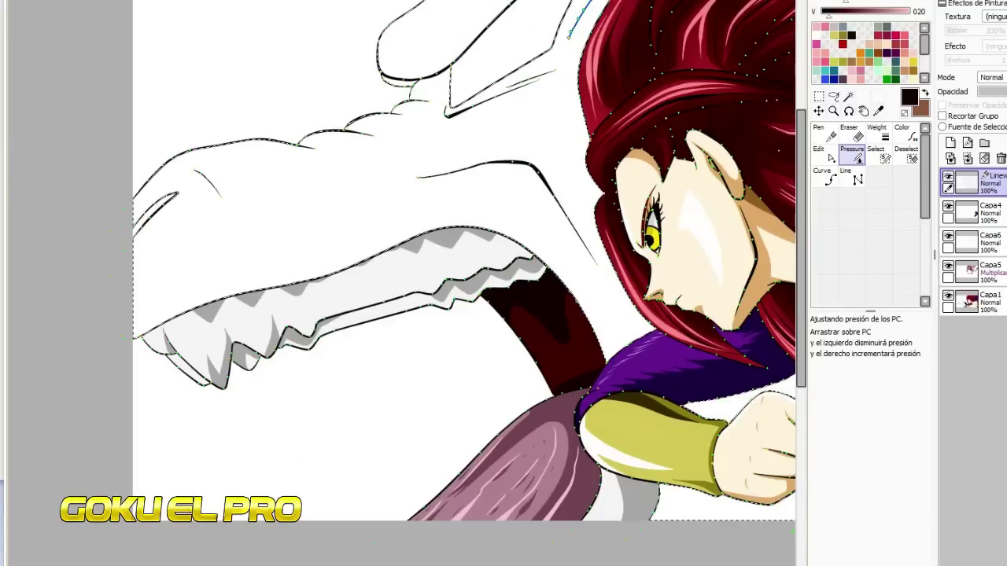
# Step: Thicken the short curve behind the nostril and the snout's upper outline by raising their line pressure
pyautogui.scroll(3, 221, 167)
pyautogui.moveTo(181, 206); pyautogui.dragTo(202, 214)
pyautogui.moveTo(158, 188)
pyautogui.mouseDown()
pyautogui.moveTo(210, 196)
pyautogui.moveTo(196, 220)
pyautogui.mouseUp()
pyautogui.moveTo(369, 88); pyautogui.dragTo(437, 113)
pyautogui.moveTo(323, 85); pyautogui.dragTo(370, 96)
pyautogui.scroll(-1, 243, 235)
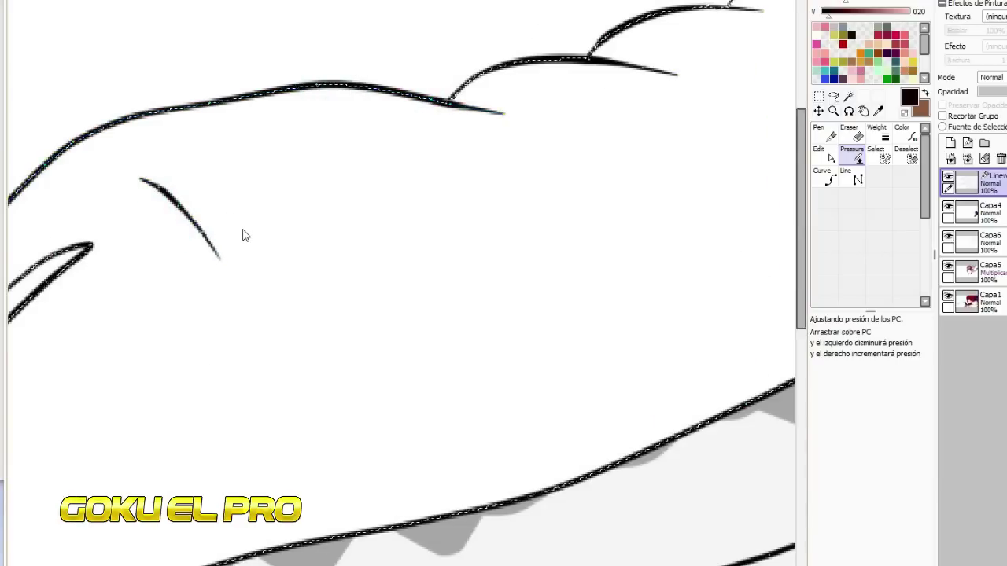
# Step: Increase the line pressure along the upper lip outline above the creature's teeth
pyautogui.scroll(-2, 242, 236)
pyautogui.moveTo(164, 421); pyautogui.dragTo(197, 414)
pyautogui.moveTo(334, 375); pyautogui.dragTo(534, 323)
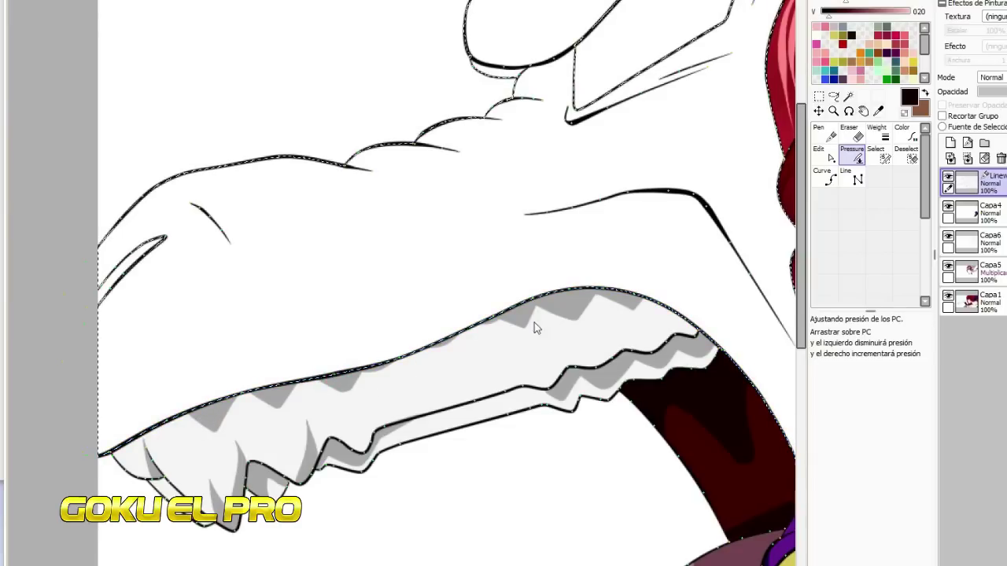
pyautogui.moveTo(617, 291); pyautogui.dragTo(647, 276)
# Step: Fill the selected creature skin on layer Capa1 with purple at brightness 136
pyautogui.scroll(-2, 354, 181)
pyautogui.click(988, 302)
pyautogui.click(830, 178)
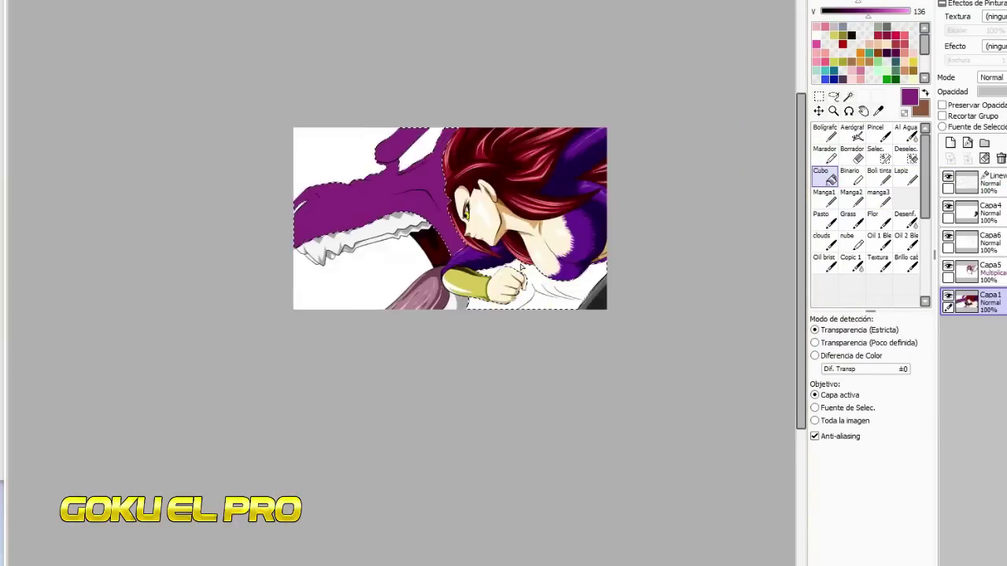
# Step: Refill the selected creature skin with light purple at brightness 228
pyautogui.scroll(3, 542, 292)
pyautogui.scroll(-2, 542, 292)
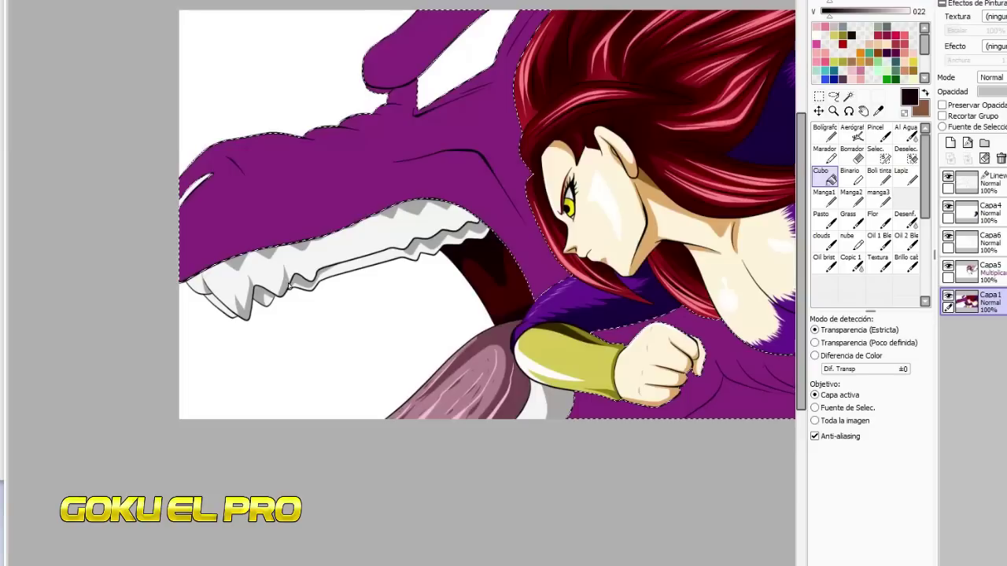
pyautogui.scroll(2, 325, 167)
pyautogui.moveTo(858, 12); pyautogui.dragTo(884, 13)
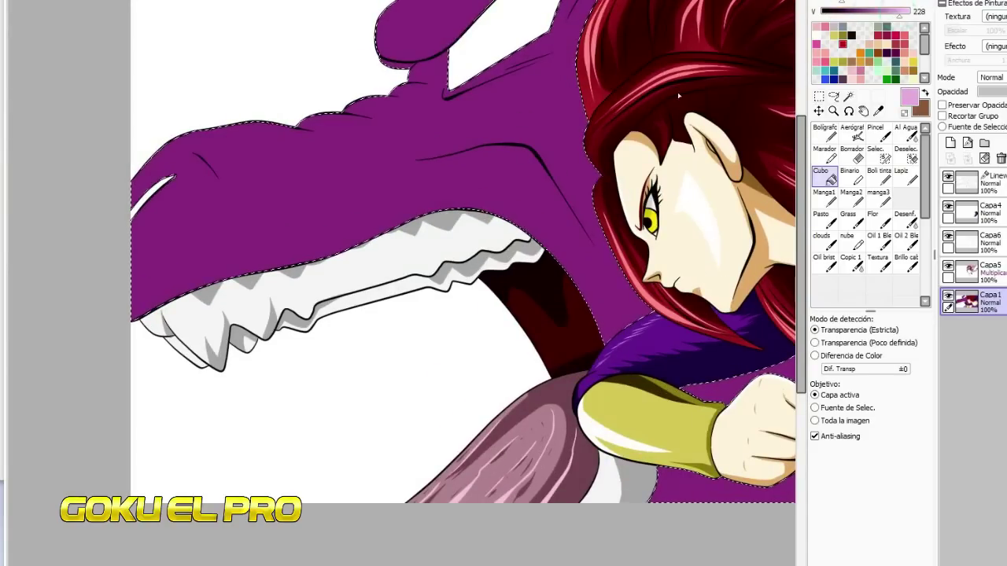
pyautogui.scroll(-3, 679, 95)
pyautogui.scroll(1, 679, 95)
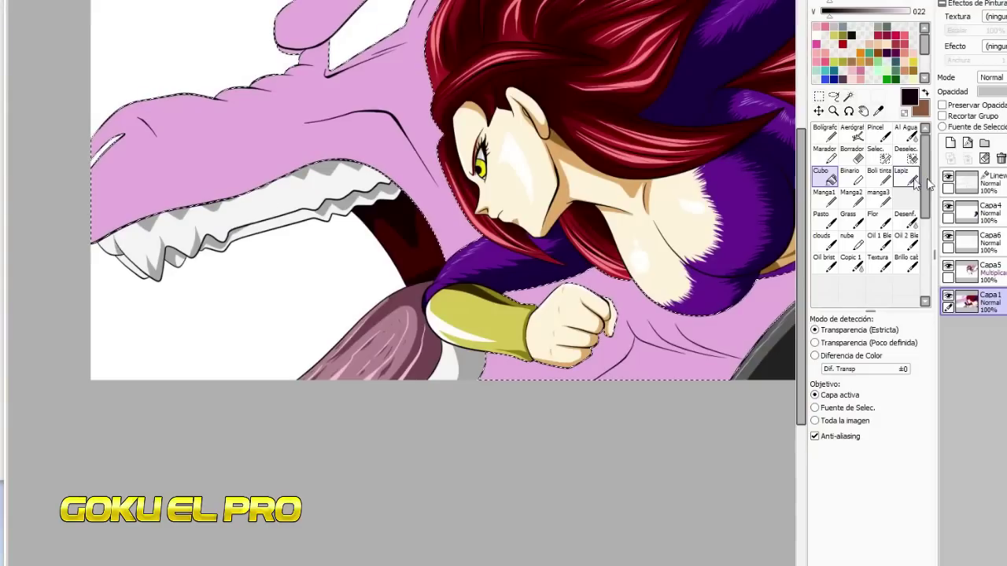
# Step: Shade the creature's upper lip and cheek fold with a size 66 pen in darker purple at brightness 112
pyautogui.click(824, 132)
pyautogui.click(911, 321)
pyautogui.click(904, 337)
pyautogui.moveTo(319, 146); pyautogui.dragTo(417, 212)
pyautogui.hotkey('ctrl', 'z')
pyautogui.keyDown('alt'); pyautogui.click(288, 99); pyautogui.keyUp('alt')
pyautogui.click(859, 11)
pyautogui.press('n')
pyautogui.moveTo(81, 243)
pyautogui.mouseDown()
pyautogui.moveTo(122, 232)
pyautogui.moveTo(493, 316)
pyautogui.mouseUp()
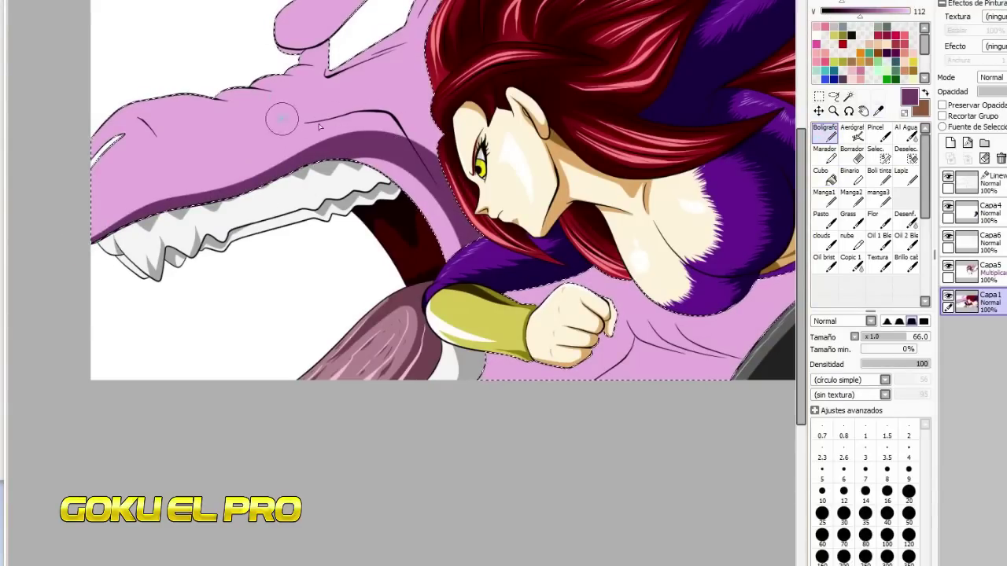
pyautogui.moveTo(282, 118); pyautogui.dragTo(425, 153)
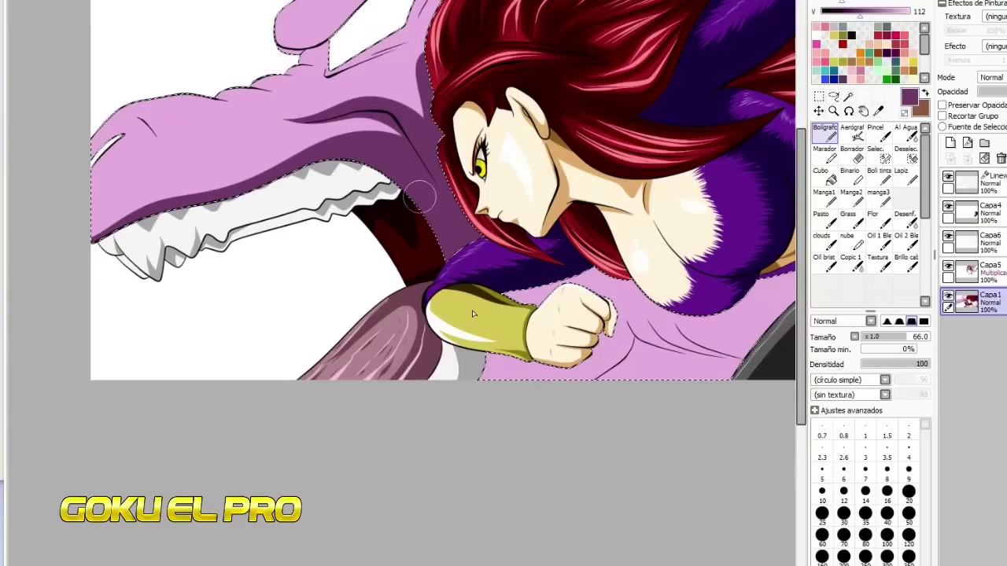
# Step: Fill the creature's body beneath the character with the shadow purple and shade the horn, brow wrinkles and snout folds
pyautogui.click(823, 178)
pyautogui.click(672, 360)
pyautogui.click(824, 135)
pyautogui.moveTo(800, 157); pyautogui.dragTo(801, 117)
pyautogui.moveTo(217, 201); pyautogui.dragTo(245, 193)
pyautogui.hotkey('ctrl', 'z')
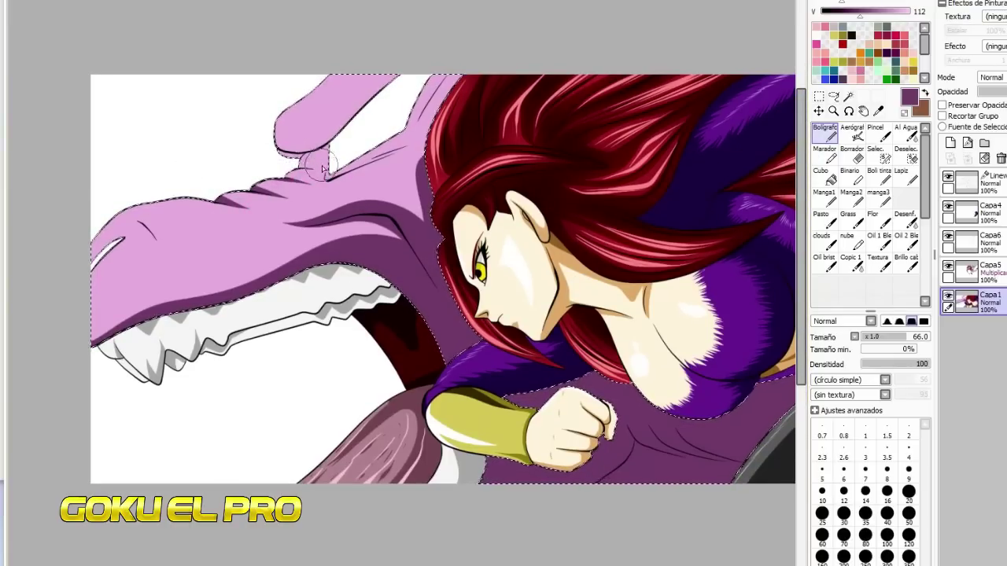
pyautogui.moveTo(273, 126); pyautogui.dragTo(449, 10)
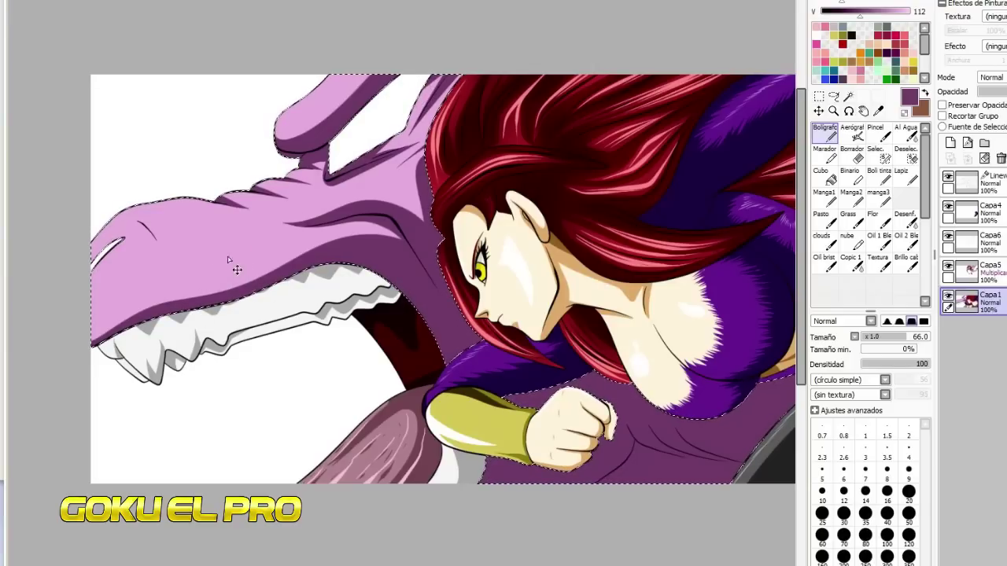
pyautogui.hotkey('ctrl', 'z')
pyautogui.moveTo(367, 278)
pyautogui.mouseDown()
pyautogui.moveTo(239, 270)
pyautogui.moveTo(293, 283)
pyautogui.mouseUp()
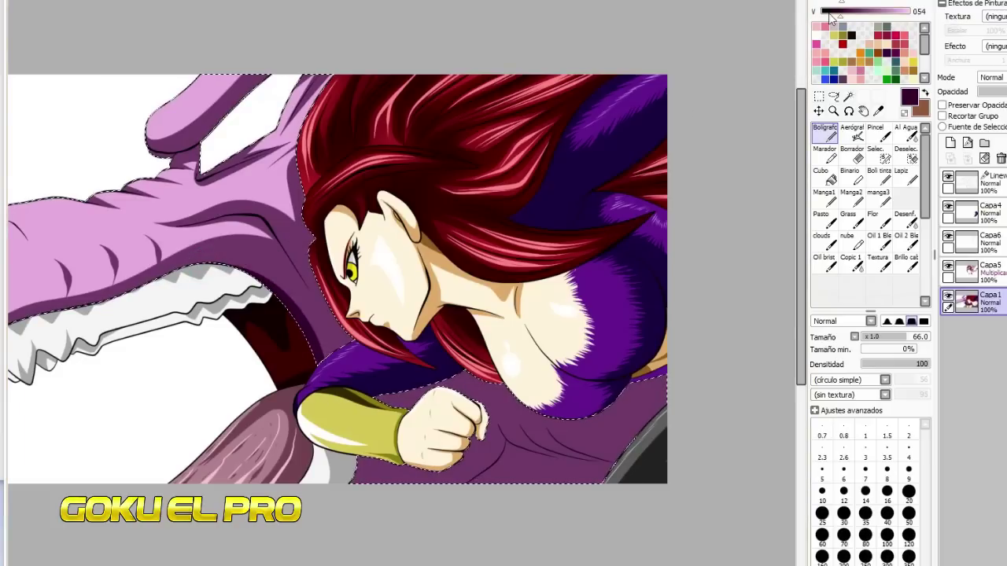
# Step: Paint the deepest shadows along the creature's cheek and throat behind the jaw in near-black purple at brightness 022
pyautogui.click(829, 12)
pyautogui.hotkey('ctrl', 'z')
pyautogui.moveTo(217, 264); pyautogui.dragTo(330, 345)
pyautogui.hotkey('ctrl', 'z')
pyautogui.moveTo(288, 249)
pyautogui.mouseDown()
pyautogui.moveTo(357, 362)
pyautogui.moveTo(327, 339)
pyautogui.mouseUp()
pyautogui.hotkey('ctrl', 'z')
pyautogui.moveTo(302, 305); pyautogui.dragTo(337, 376)
# Step: Darken the creature's body around the fist with near-black purple, leaving spiky streaks of the brightness 112 purple at its edges
pyautogui.moveTo(475, 483); pyautogui.dragTo(421, 483)
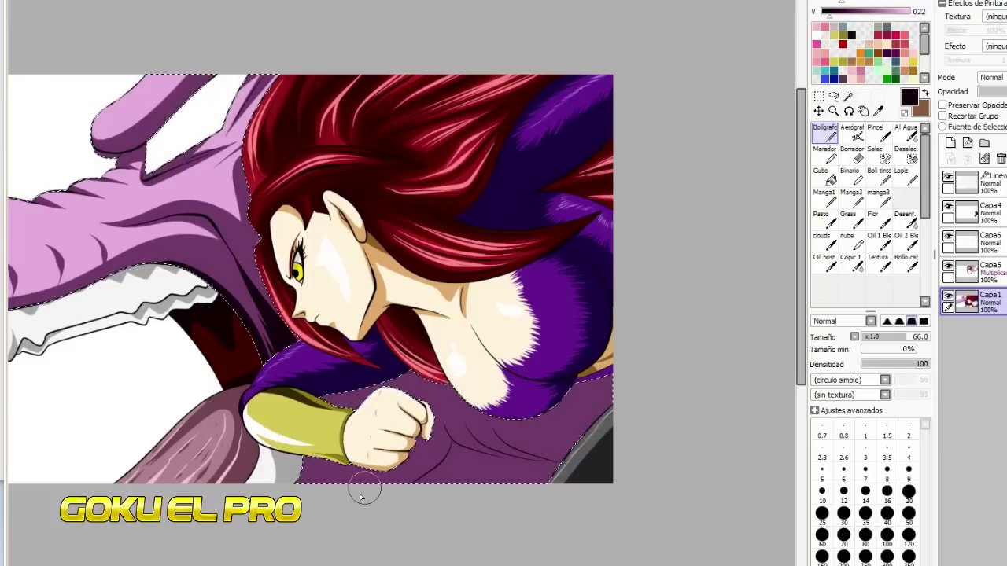
pyautogui.moveTo(412, 378); pyautogui.dragTo(370, 487)
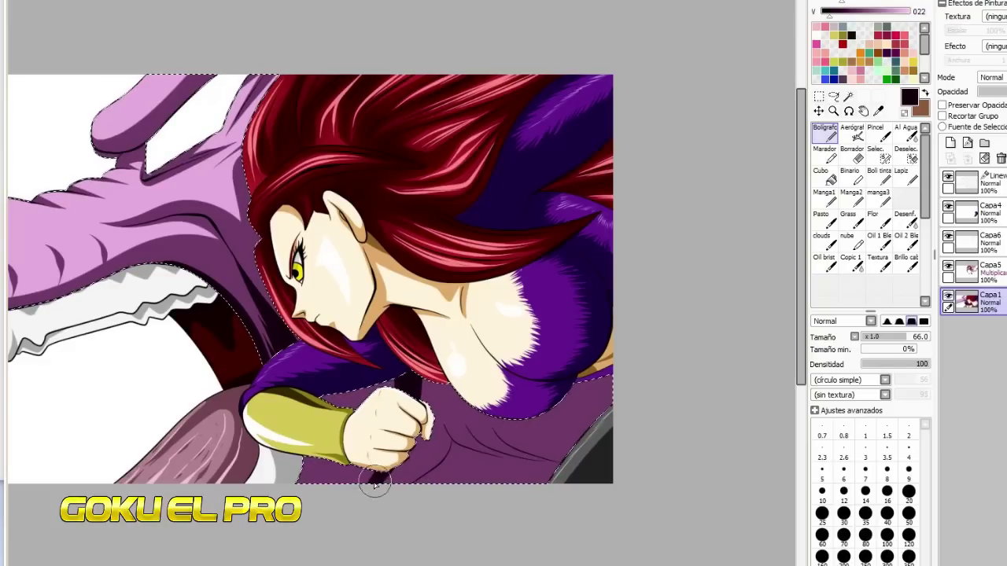
pyautogui.click(824, 175)
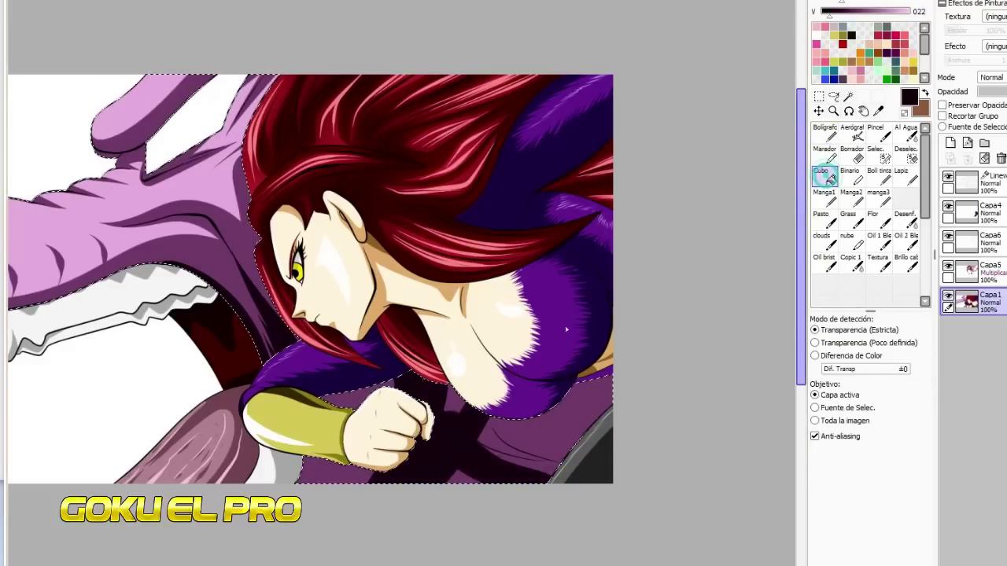
pyautogui.click(836, 137)
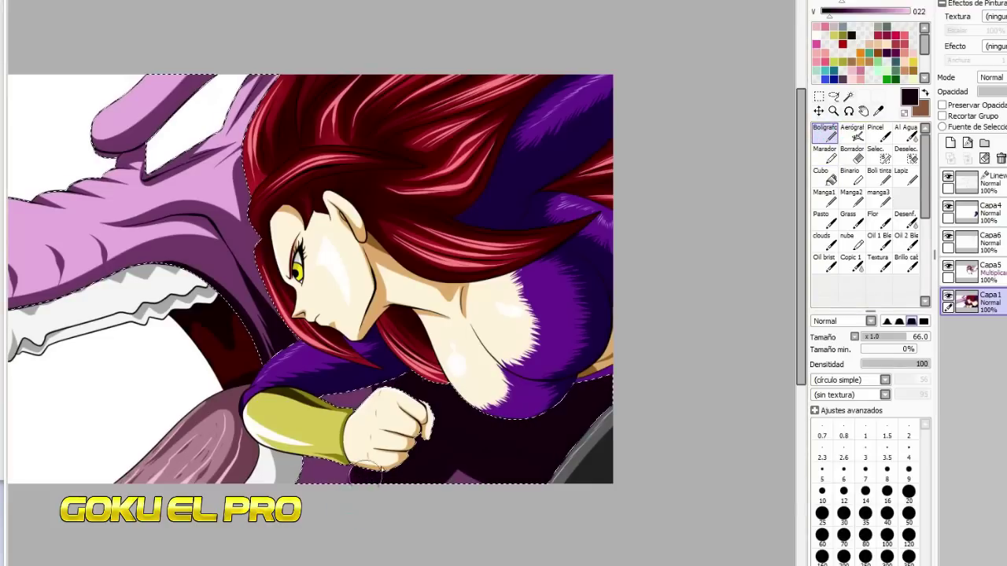
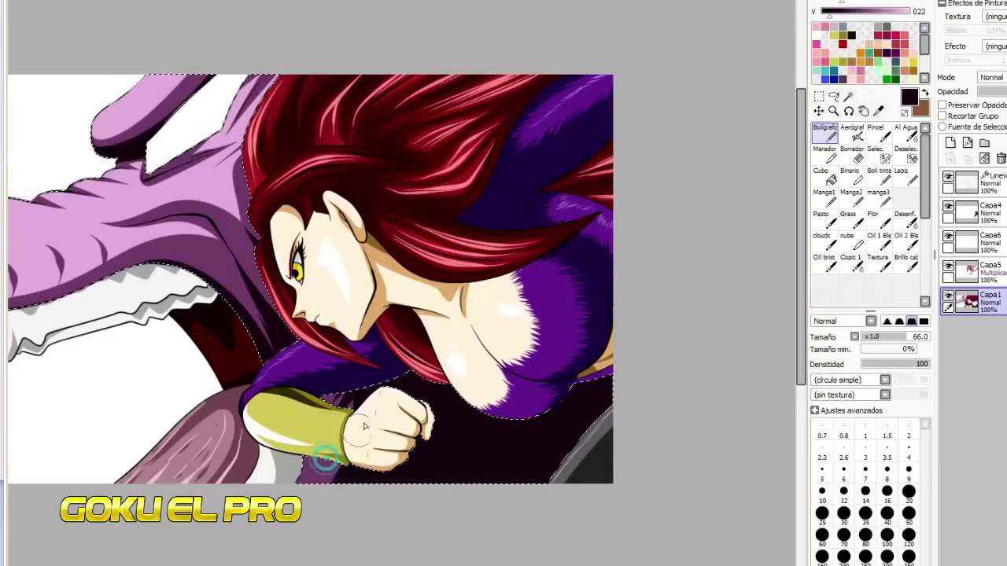
pyautogui.rightClick(249, 252)
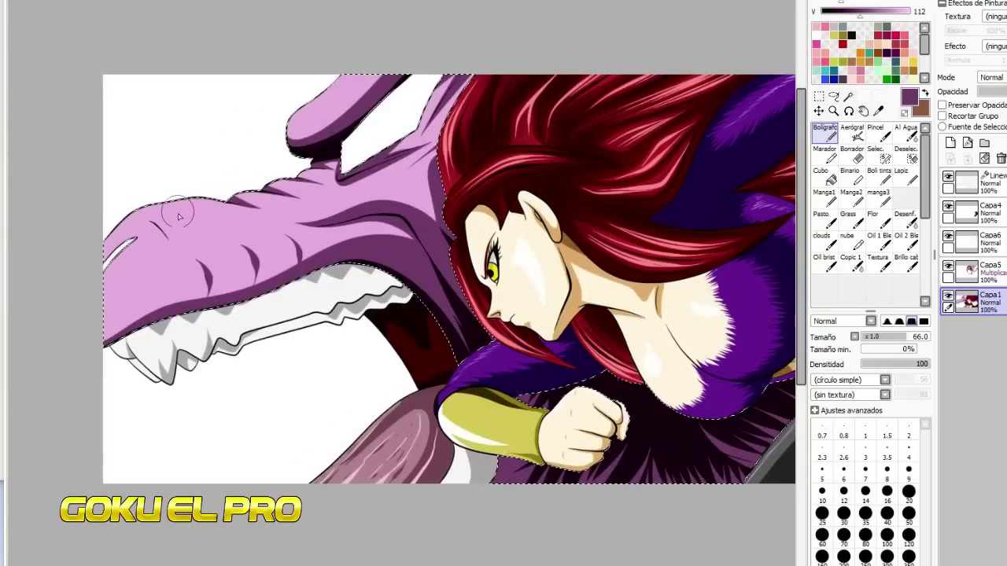
# Step: Paint near-white highlights at brightness 255 on the creature's skin and touch up the near-black shadow beside the sleeve and hair
pyautogui.moveTo(859, 11); pyautogui.dragTo(912, 11)
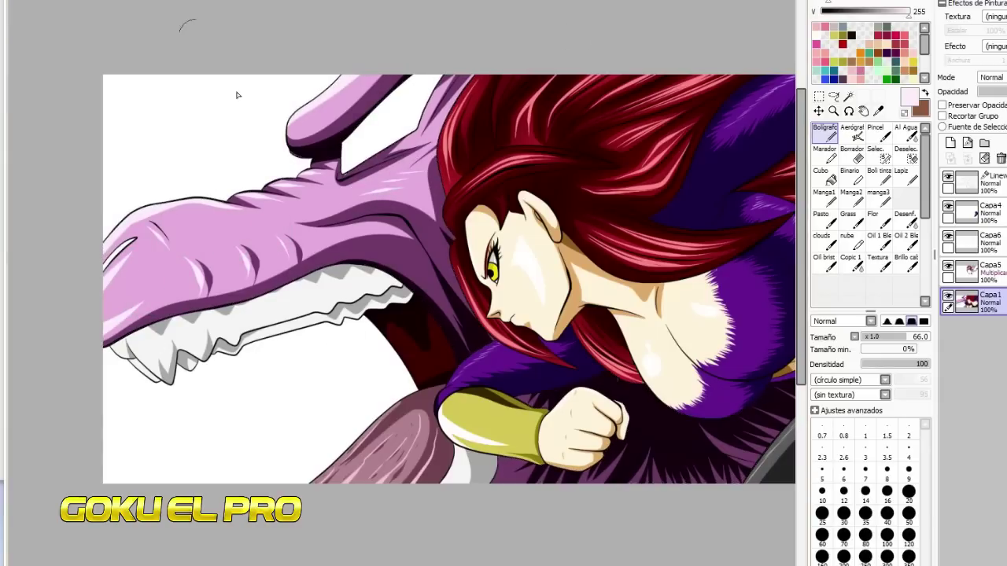
pyautogui.scroll(5, 498, 356)
pyautogui.click(465, 301)
pyautogui.rightClick(486, 295)
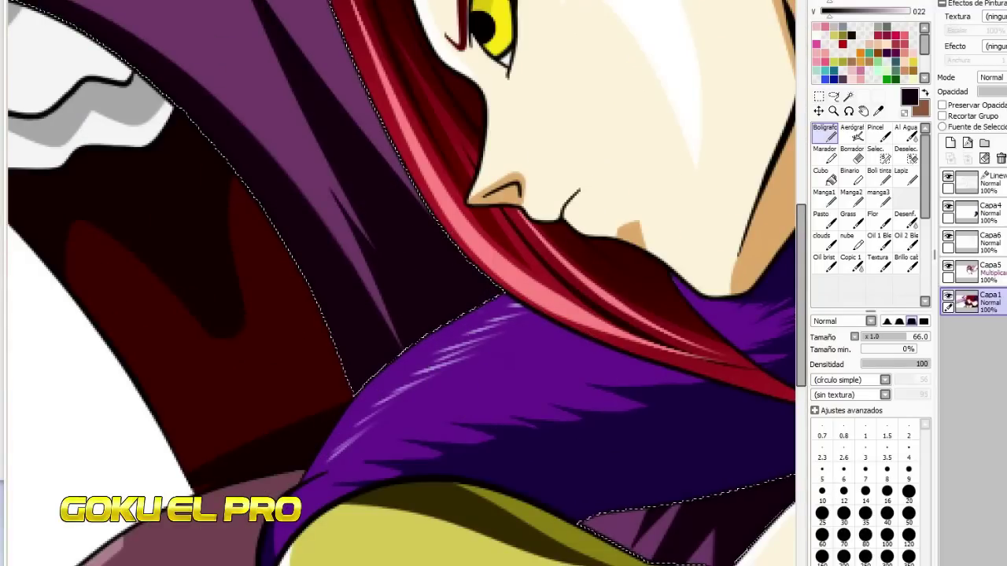
pyautogui.scroll(-3, 312, 274)
pyautogui.scroll(3, 545, 306)
pyautogui.click(537, 272)
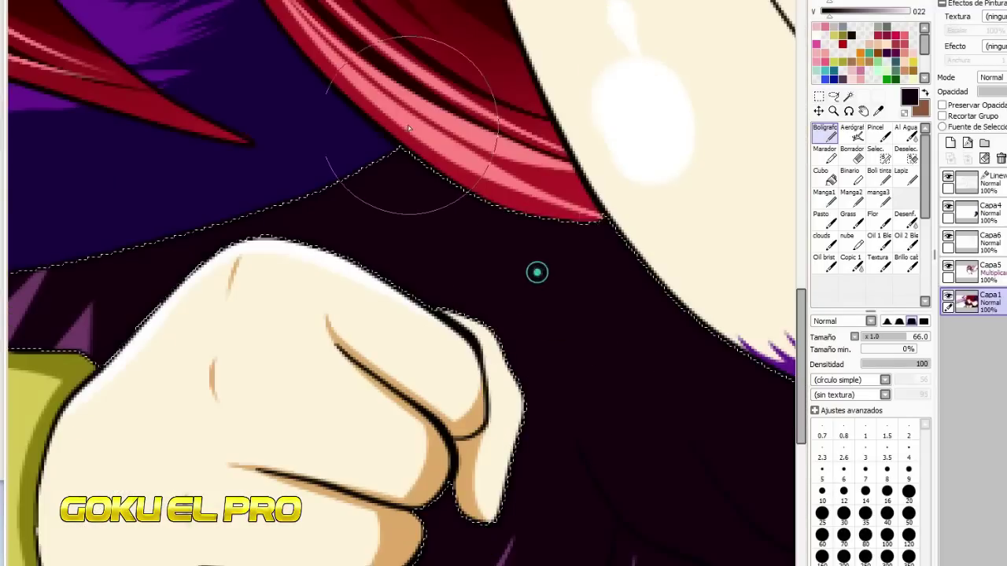
pyautogui.scroll(-5, 537, 272)
pyautogui.scroll(2, 537, 273)
pyautogui.scroll(-2, 522, 310)
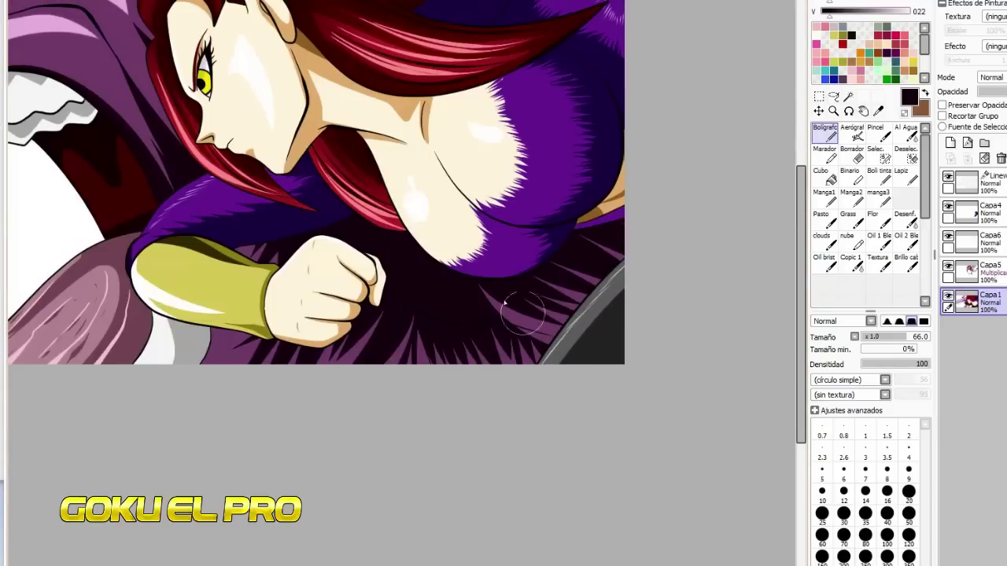
pyautogui.scroll(1, 396, 230)
pyautogui.scroll(-4, 386, 177)
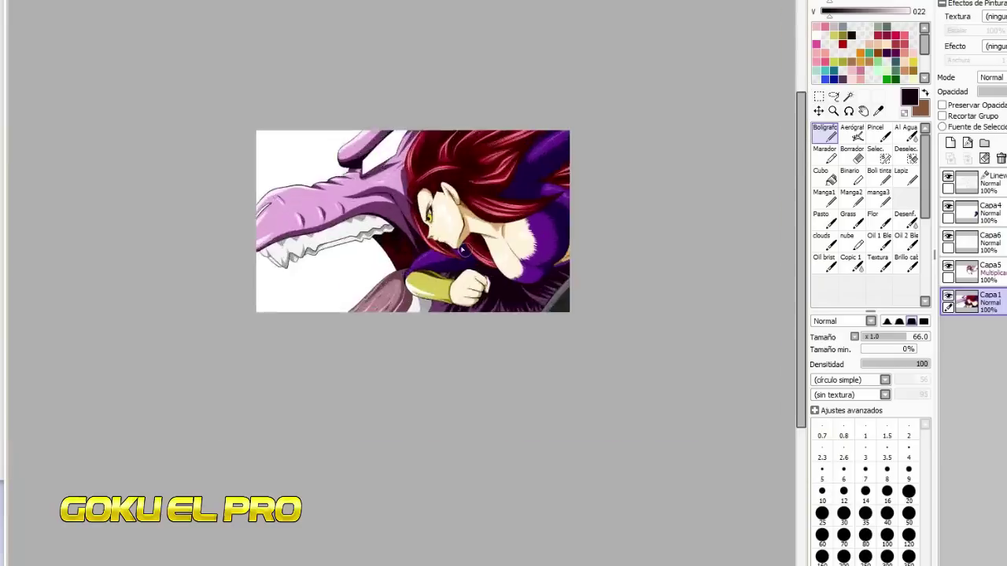
# Step: Touch up the shadow at the base of the horn with a size 22 pen in the brightness 112 purple
pyautogui.scroll(4, 363, 224)
pyautogui.scroll(3, 487, 44)
pyautogui.scroll(1, 470, 129)
pyautogui.rightClick(491, 150)
pyautogui.click(877, 338)
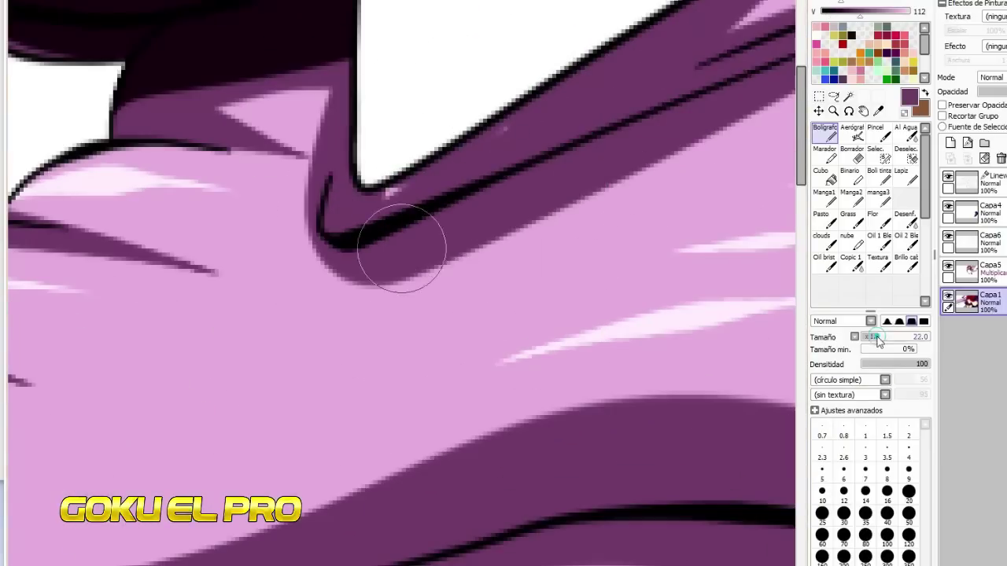
pyautogui.scroll(1, 507, 143)
pyautogui.scroll(-5, 345, 199)
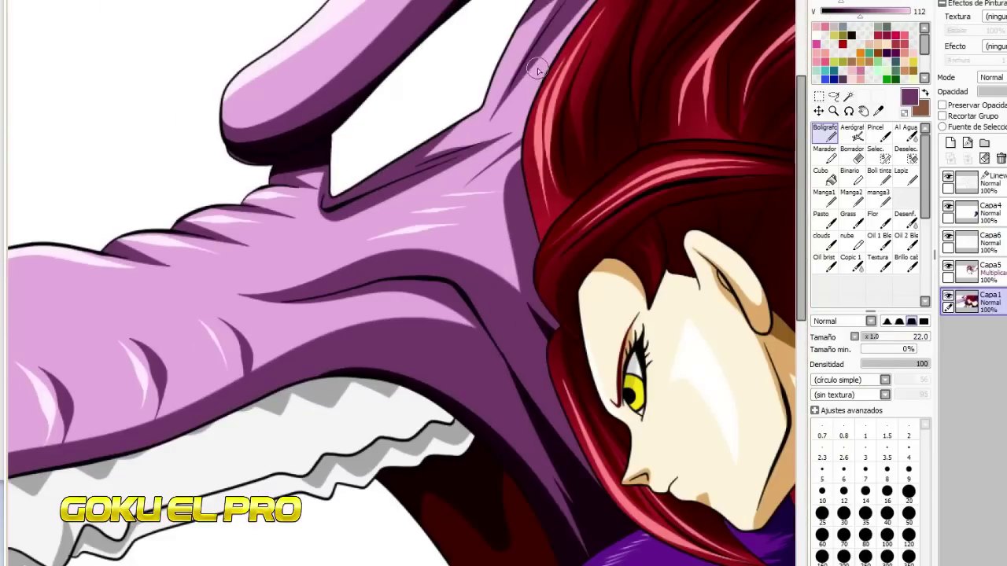
pyautogui.scroll(-2, 537, 69)
# Step: Select the nostril opening from the linework layer and fill it with near-black at brightness 016 on layer Capa1
pyautogui.click(976, 181)
pyautogui.click(848, 95)
pyautogui.scroll(3, 74, 276)
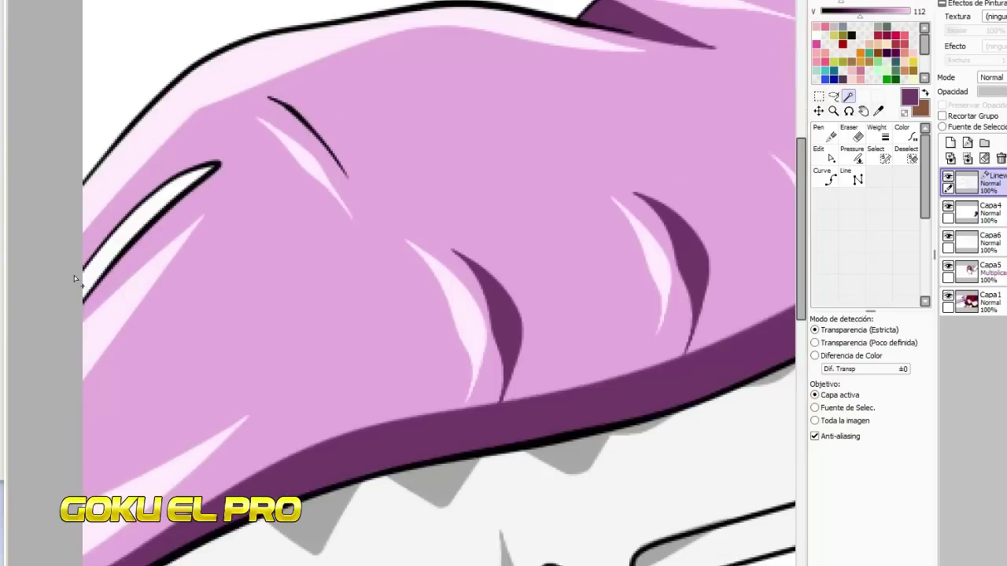
pyautogui.scroll(1, 86, 272)
pyautogui.click(232, 168)
pyautogui.scroll(2, 236, 165)
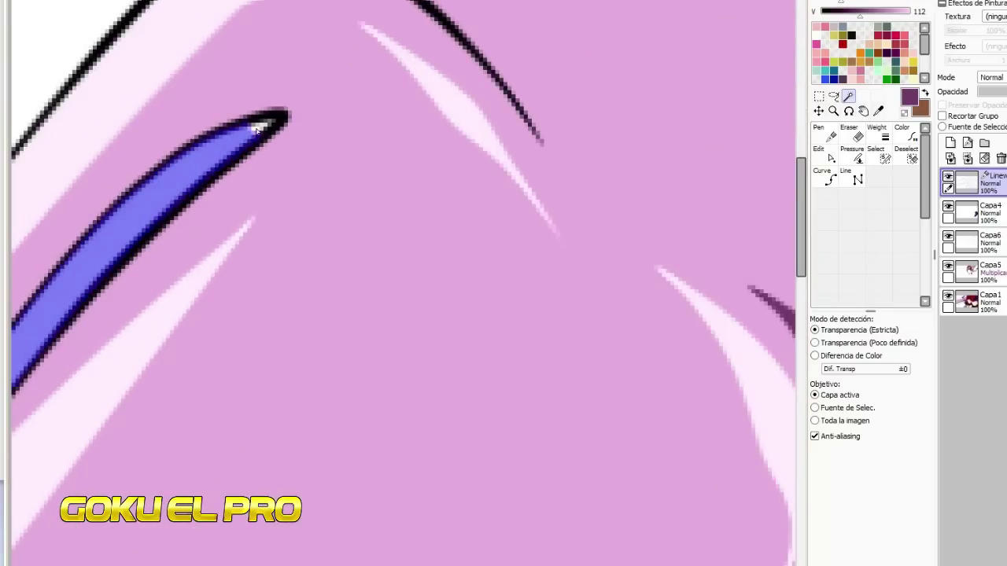
pyautogui.scroll(-3, 264, 125)
pyautogui.click(976, 302)
pyautogui.click(824, 177)
pyautogui.click(851, 35)
pyautogui.click(265, 189)
pyautogui.scroll(-4, 168, 197)
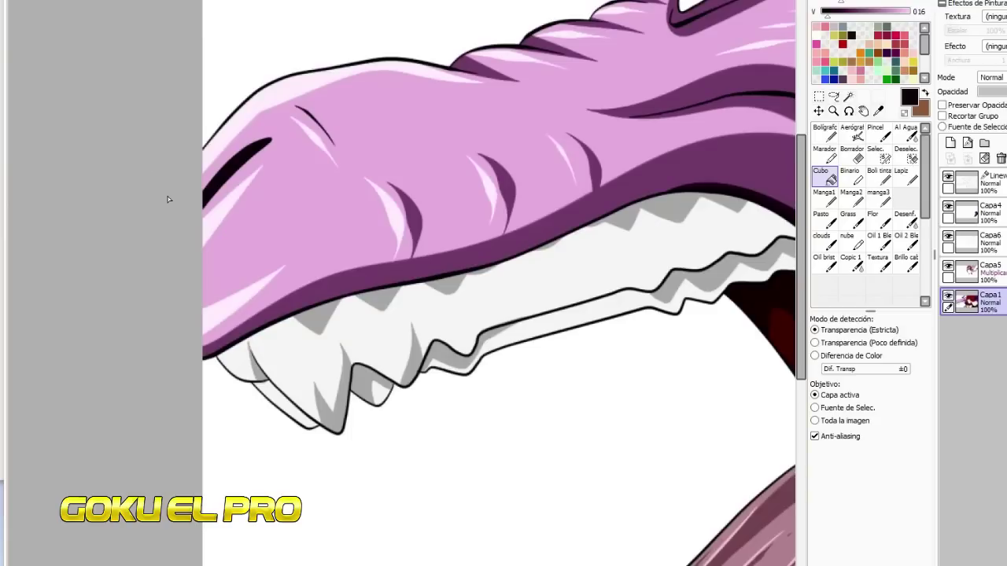
# Step: Select the gap between the horn and the head from the linework and fill it with red at brightness 240 on Capa1
pyautogui.click(968, 181)
pyautogui.click(848, 96)
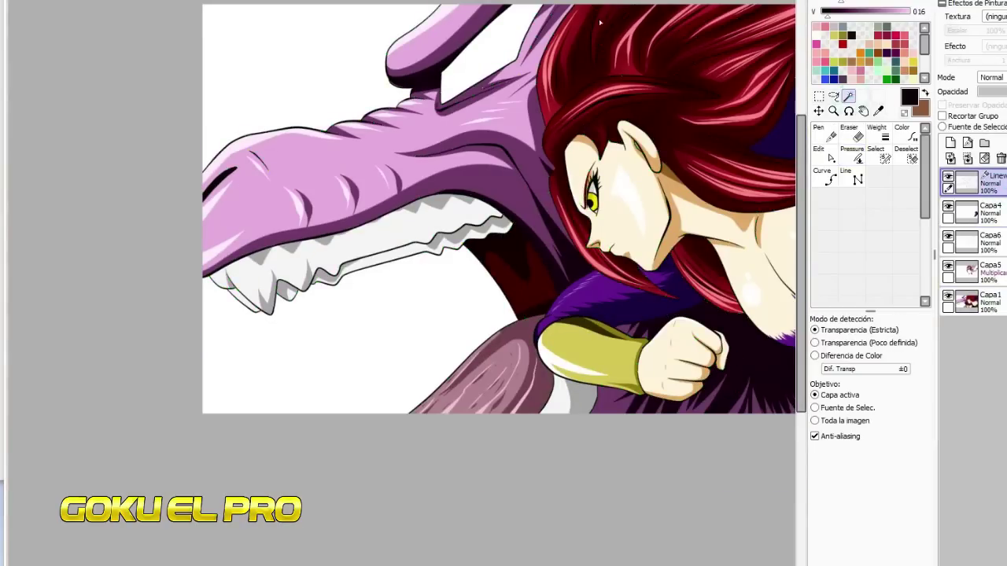
pyautogui.scroll(3, 422, 36)
pyautogui.click(422, 35)
pyautogui.scroll(2, 422, 36)
pyautogui.click(976, 301)
pyautogui.click(823, 177)
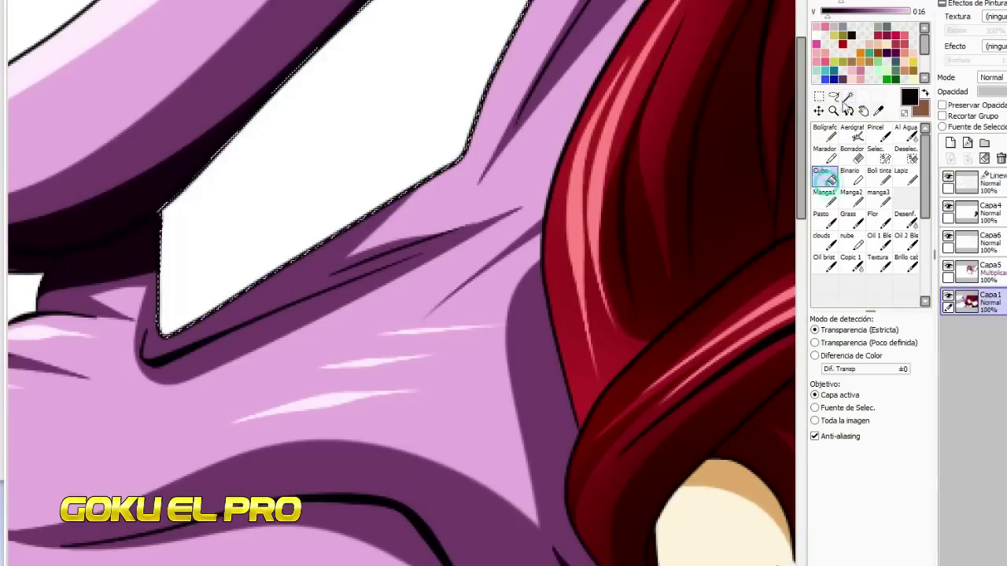
pyautogui.click(842, 43)
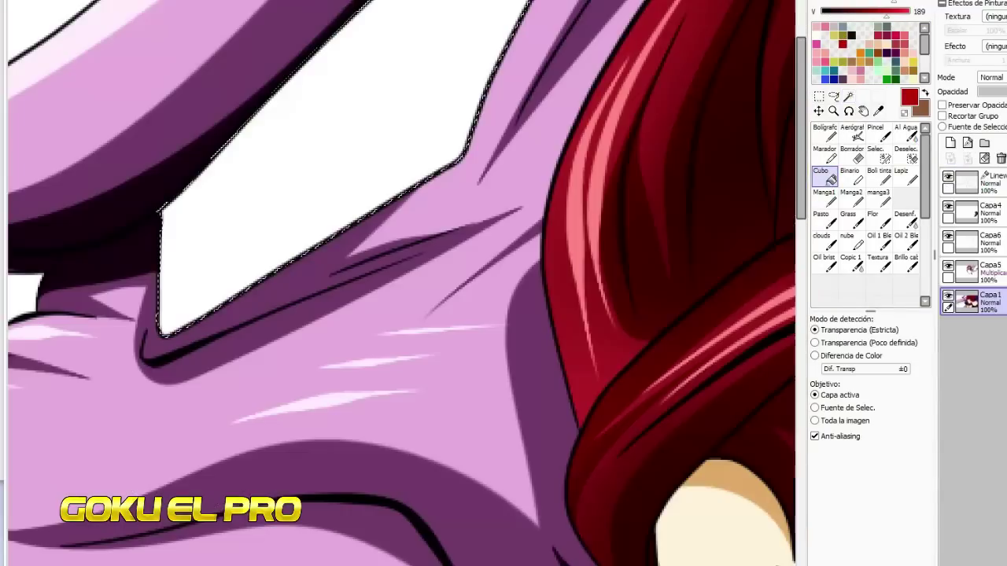
pyautogui.click(317, 113)
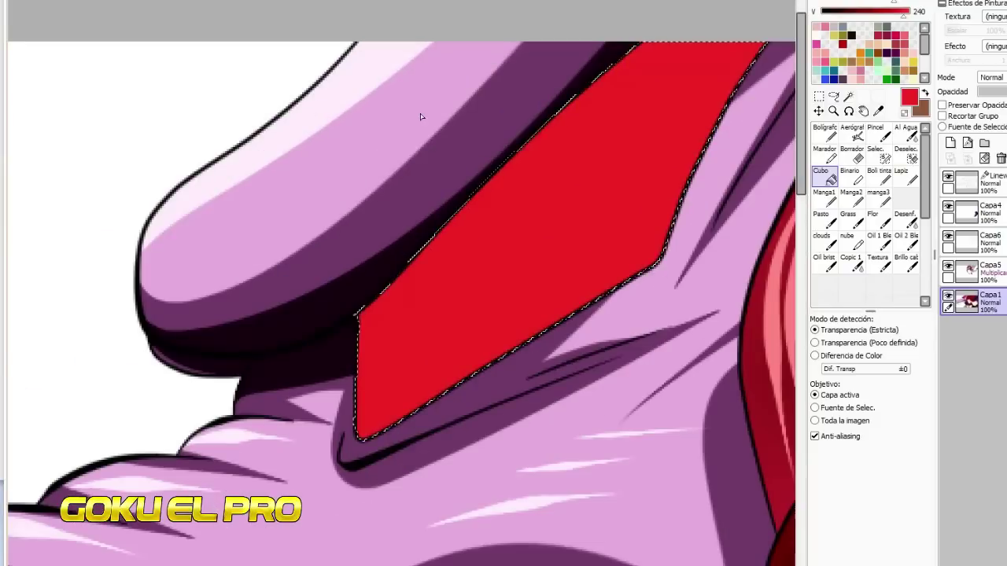
# Step: Try a pale pink highlight at brightness 255 across the lower part of the red area behind the horn
pyautogui.click(825, 133)
pyautogui.moveTo(903, 11); pyautogui.dragTo(920, 11)
pyautogui.moveTo(894, 1); pyautogui.dragTo(833, 1)
pyautogui.moveTo(520, 130)
pyautogui.mouseDown()
pyautogui.moveTo(451, 292)
pyautogui.moveTo(462, 384)
pyautogui.mouseUp()
pyautogui.moveTo(611, 245); pyautogui.dragTo(361, 351)
pyautogui.click(828, 179)
pyautogui.click(403, 307)
pyautogui.click(405, 405)
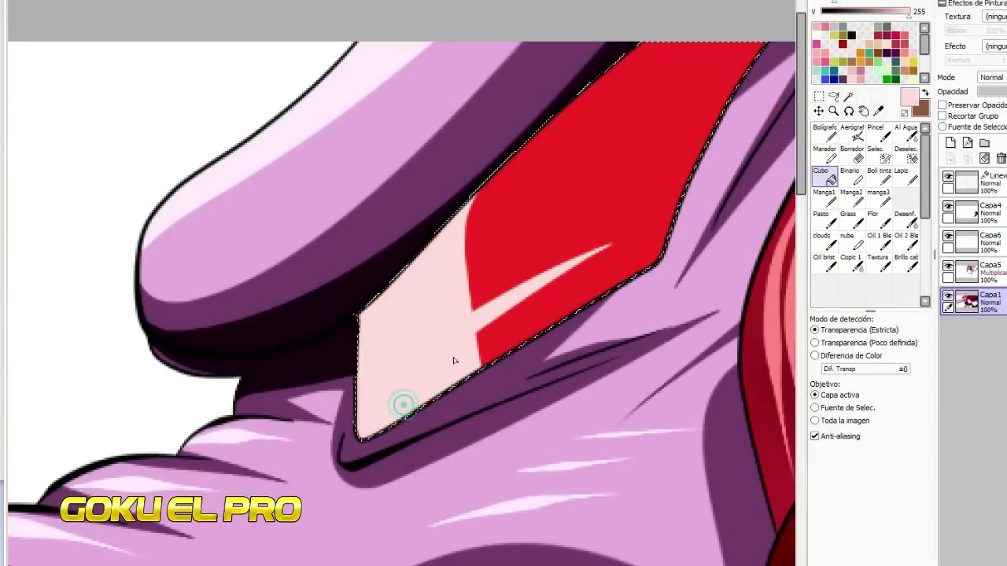
# Step: Trim the pale pink highlight with the area's red, and refill what remains of it with the same red
pyautogui.click(825, 133)
pyautogui.rightClick(524, 248)
pyautogui.moveTo(477, 253); pyautogui.dragTo(308, 383)
pyautogui.moveTo(508, 228)
pyautogui.mouseDown()
pyautogui.moveTo(356, 328)
pyautogui.moveTo(310, 367)
pyautogui.mouseUp()
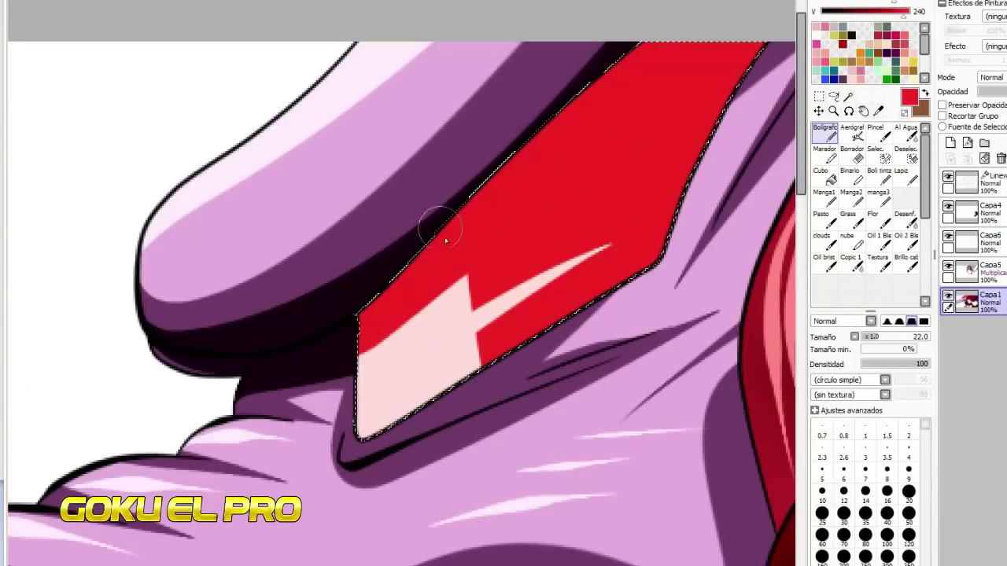
pyautogui.click(827, 178)
pyautogui.click(409, 369)
# Step: Outline a shadow in the red area with dark red at brightness 088 and fill the part above the outline
pyautogui.click(824, 132)
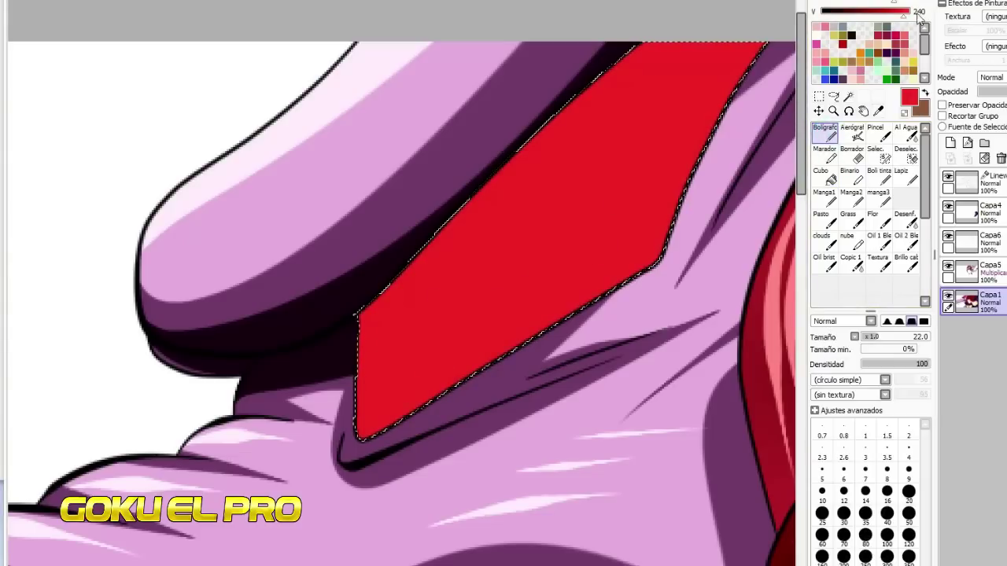
pyautogui.click(904, 11)
pyautogui.click(878, 111)
pyautogui.click(700, 118)
pyautogui.moveTo(873, 12); pyautogui.dragTo(852, 14)
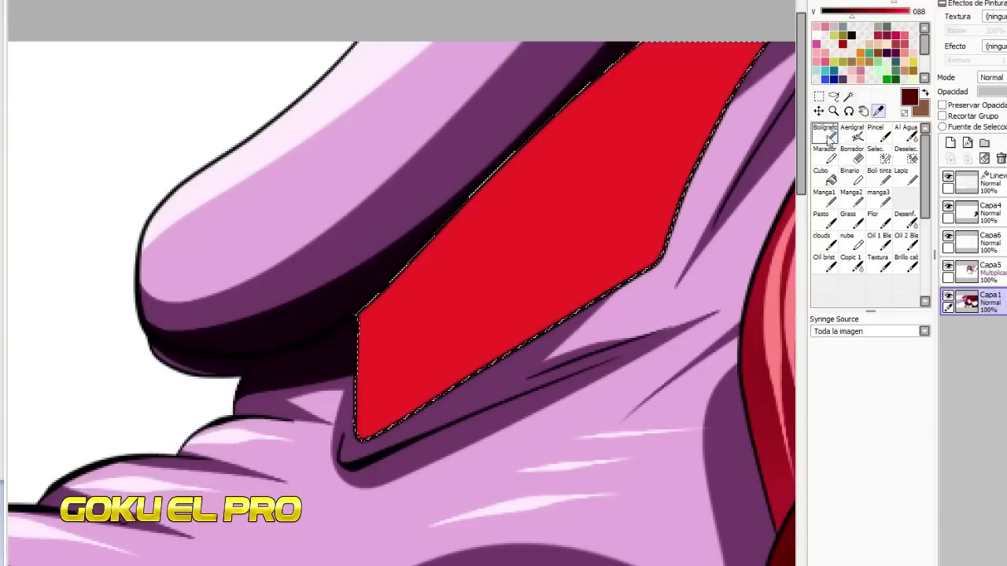
pyautogui.click(826, 134)
pyautogui.moveTo(348, 454)
pyautogui.mouseDown()
pyautogui.moveTo(404, 314)
pyautogui.moveTo(674, 283)
pyautogui.mouseUp()
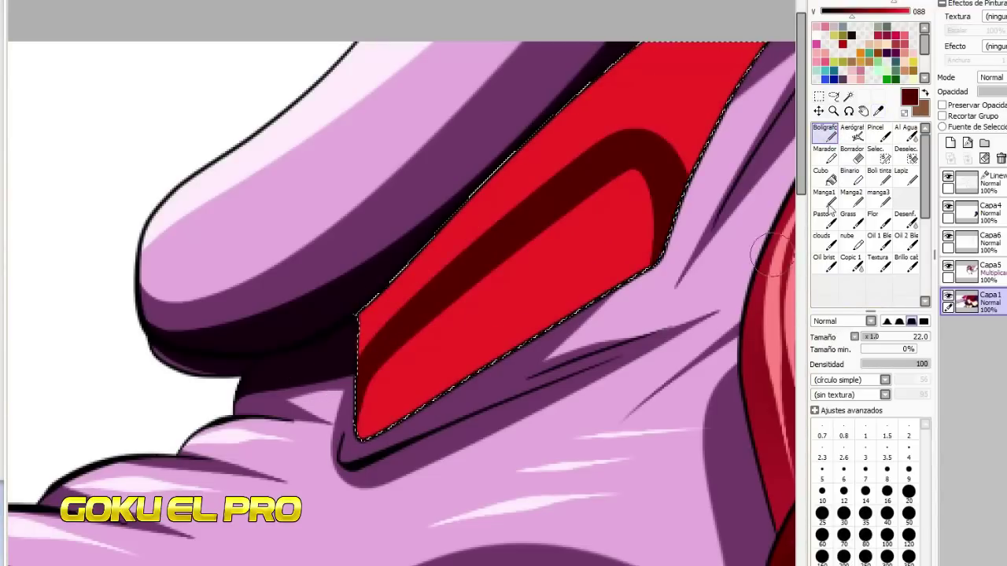
pyautogui.click(825, 178)
pyautogui.click(717, 77)
# Step: Try a broad pale pink highlight at brightness 240 across the lower part of the red area behind the horn
pyautogui.click(826, 135)
pyautogui.click(879, 111)
pyautogui.click(508, 304)
pyautogui.click(832, 1)
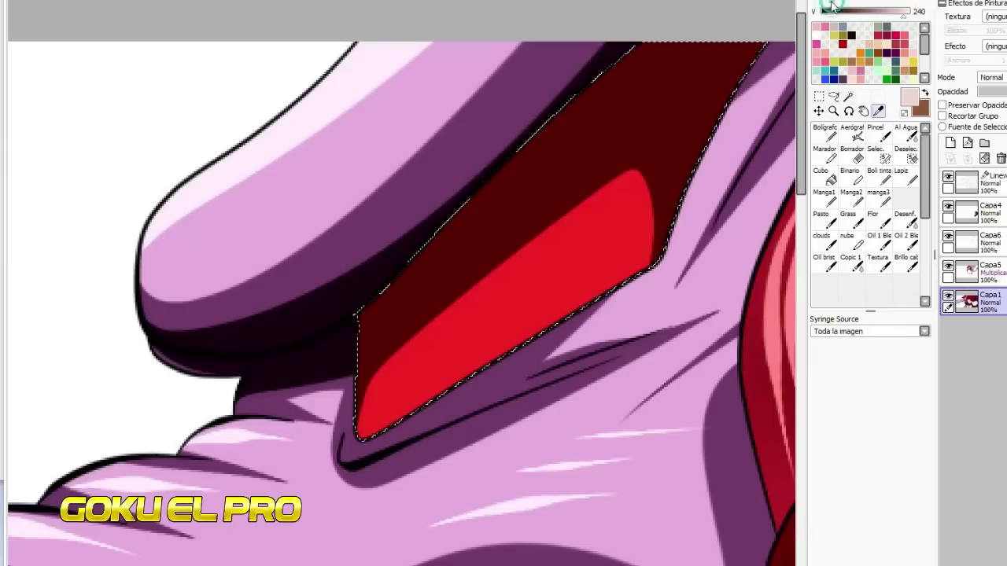
pyautogui.press('n')
pyautogui.moveTo(366, 408)
pyautogui.mouseDown()
pyautogui.moveTo(380, 371)
pyautogui.moveTo(420, 362)
pyautogui.mouseUp()
pyautogui.keyDown('alt'); pyautogui.click(552, 255); pyautogui.keyUp('alt')
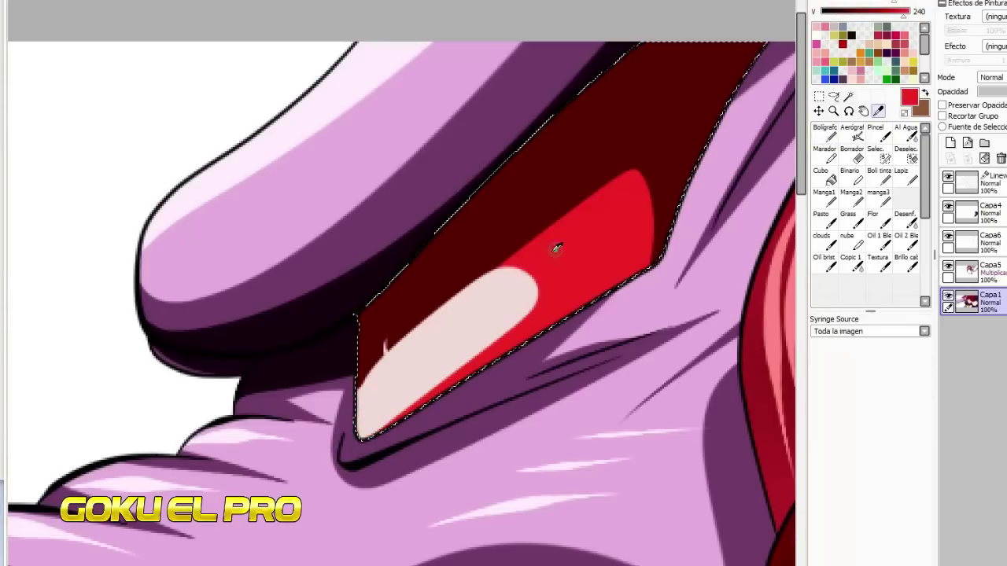
pyautogui.hotkey('ctrl', 'z')
# Step: Paint a white highlight at brightness 255 along the shadow's lower edge, and trim it with the area's red and the shadow's dark red
pyautogui.keyDown('alt'); pyautogui.click(225, 68); pyautogui.keyUp('alt')
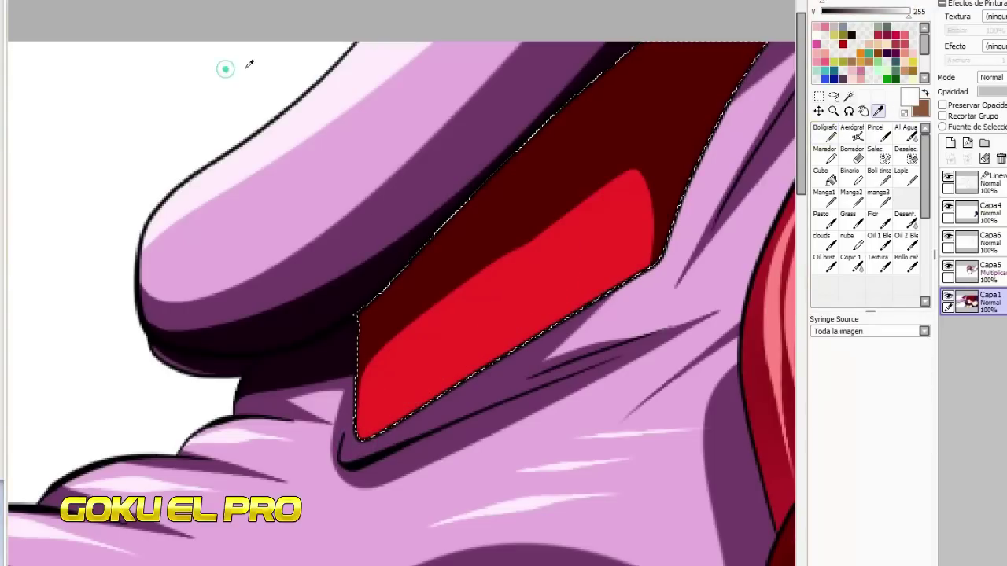
pyautogui.moveTo(353, 435)
pyautogui.mouseDown()
pyautogui.moveTo(463, 279)
pyautogui.moveTo(433, 339)
pyautogui.moveTo(552, 250)
pyautogui.moveTo(370, 459)
pyautogui.mouseUp()
pyautogui.hotkey('ctrl', 'z')
pyautogui.keyDown('alt'); pyautogui.click(609, 224); pyautogui.keyUp('alt')
pyautogui.hotkey('ctrl', 'z')
pyautogui.moveTo(602, 262); pyautogui.dragTo(210, 557)
pyautogui.keyDown('alt'); pyautogui.click(384, 310); pyautogui.keyUp('alt')
pyautogui.moveTo(353, 418); pyautogui.dragTo(737, 33)
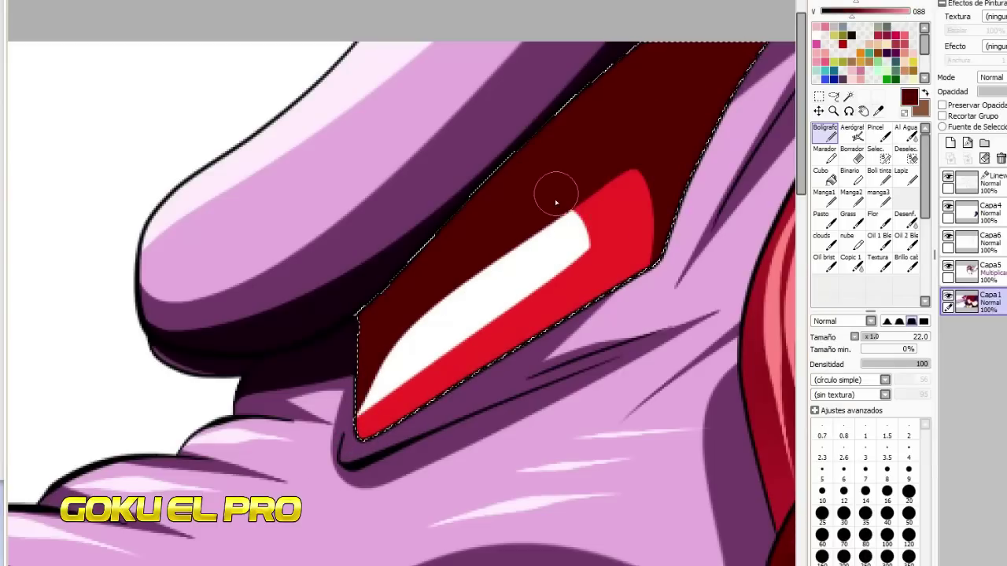
# Step: Clear the selection around the red area and add a new layer beneath Capa1, ready for a Bucket fill
pyautogui.scroll(-3, 548, 197)
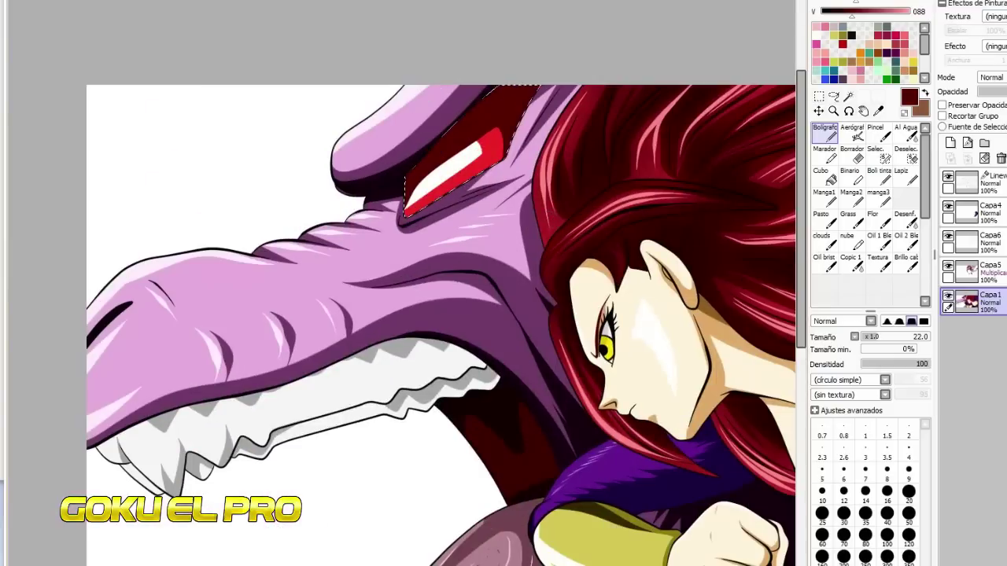
pyautogui.scroll(-2, 441, 126)
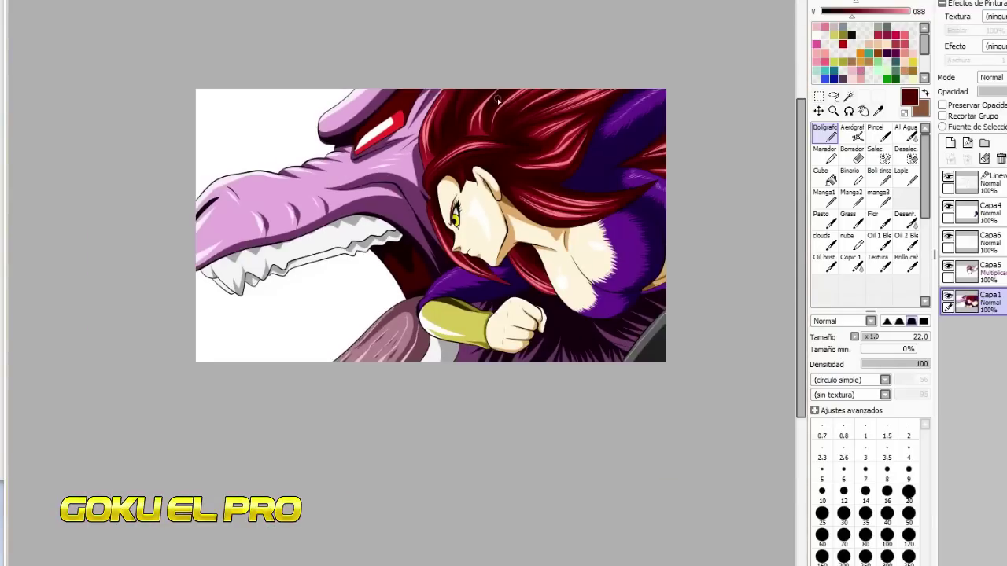
pyautogui.click(950, 142)
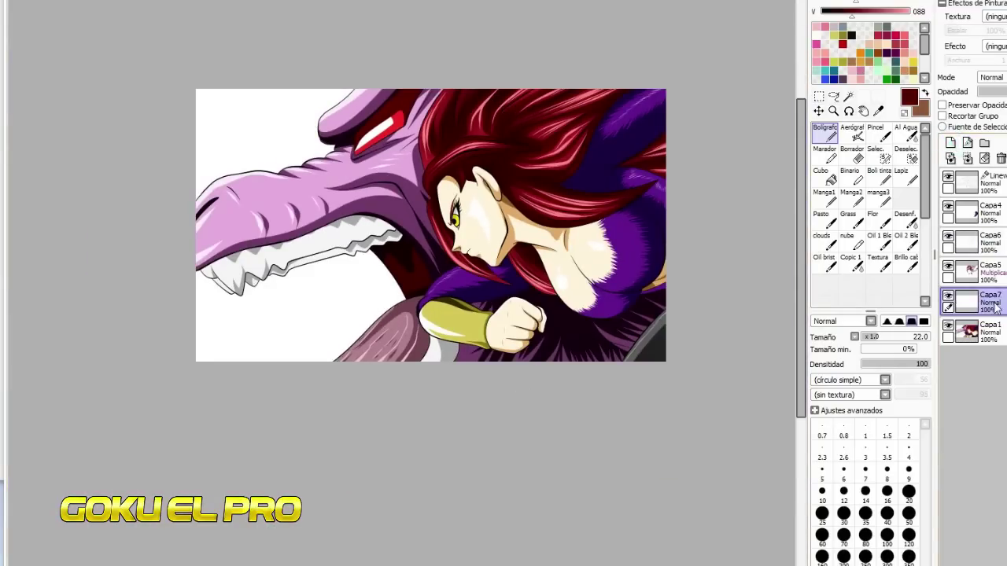
pyautogui.moveTo(987, 301); pyautogui.dragTo(987, 334)
pyautogui.click(823, 174)
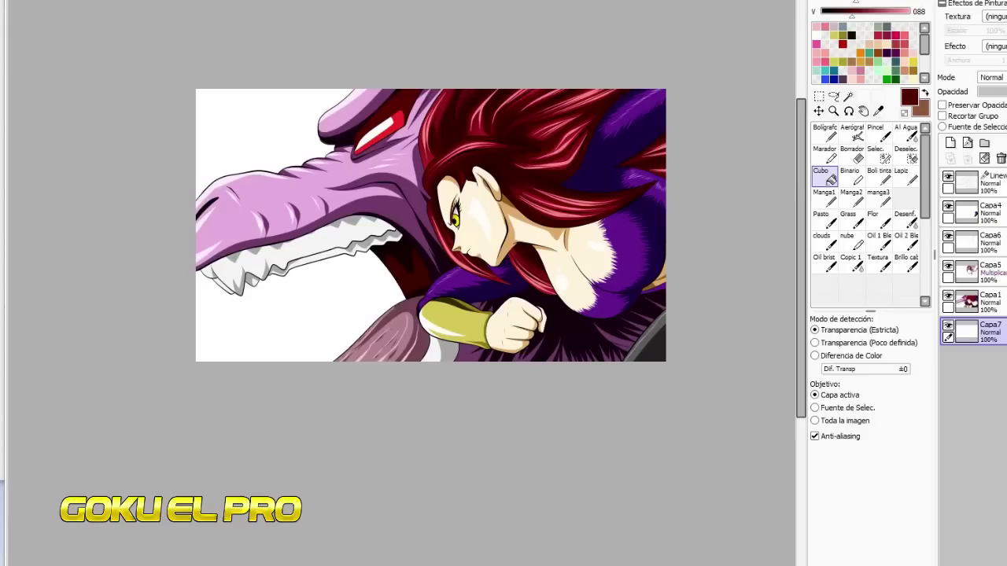